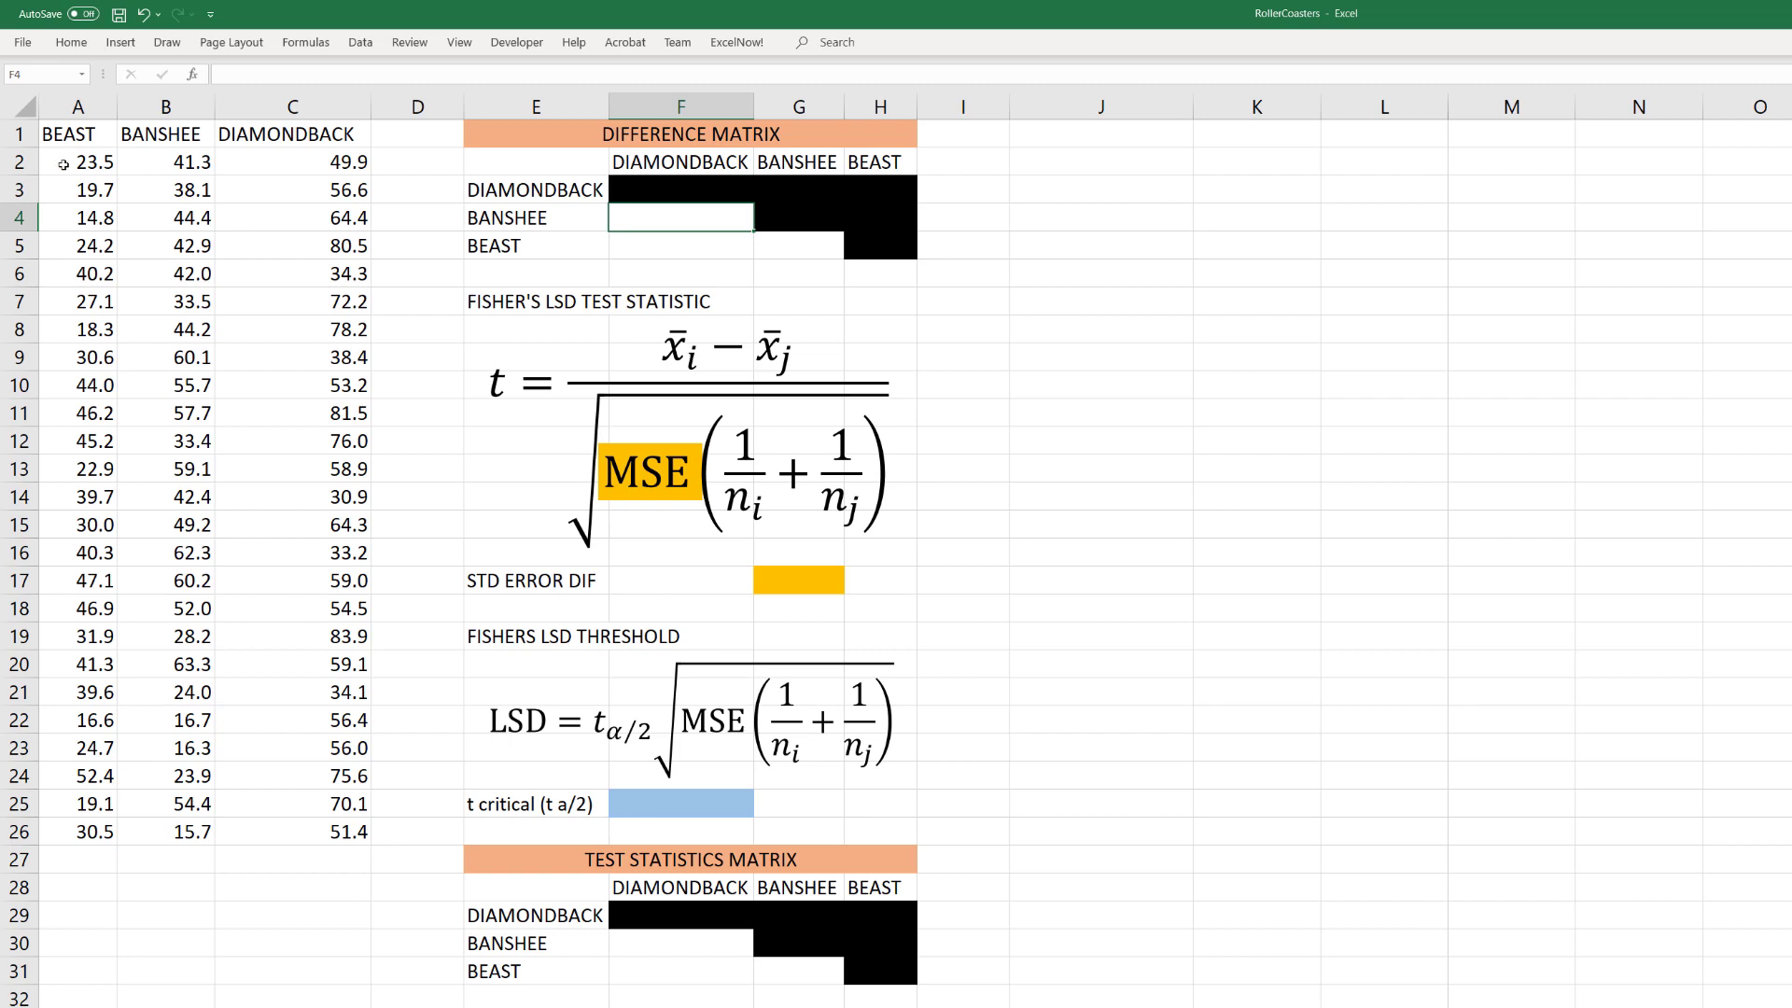
# - Insert a Box & Whisker chart of the wait-time data in A1:C26
pyautogui.click(60, 163)
pyautogui.moveTo(60, 136); pyautogui.dragTo(280, 834)
pyautogui.click(120, 42)
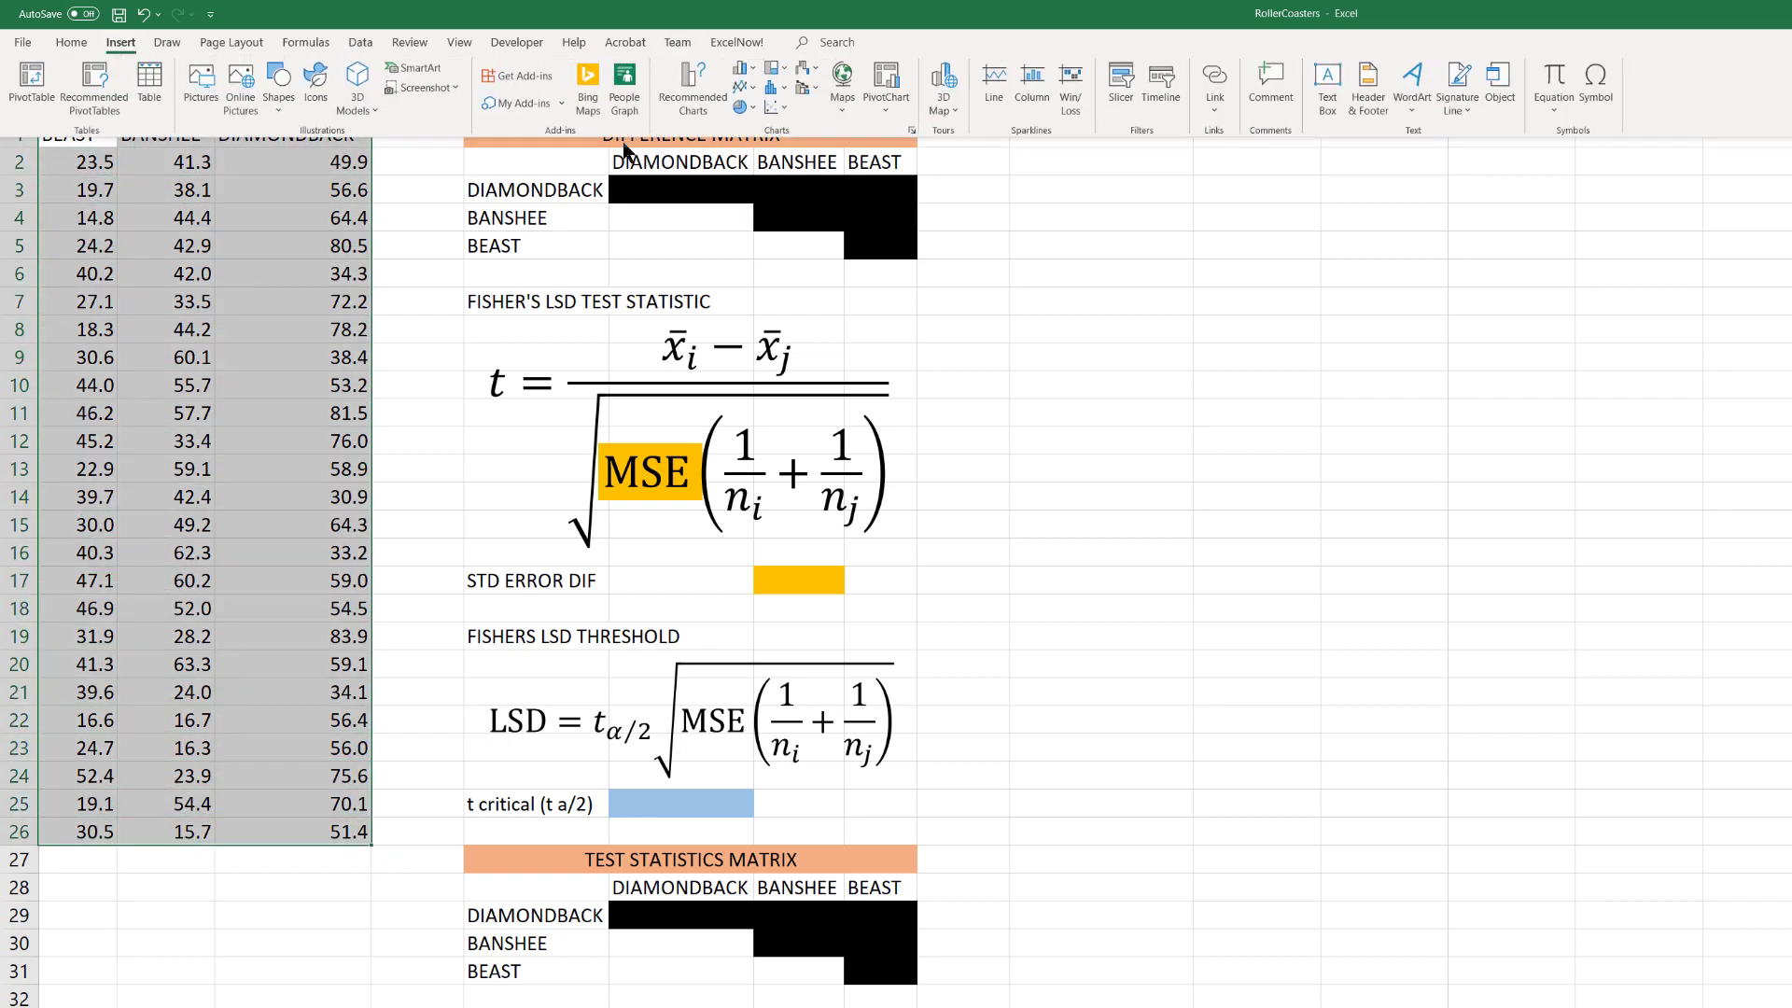
pyautogui.click(675, 103)
pyautogui.click(1163, 500)
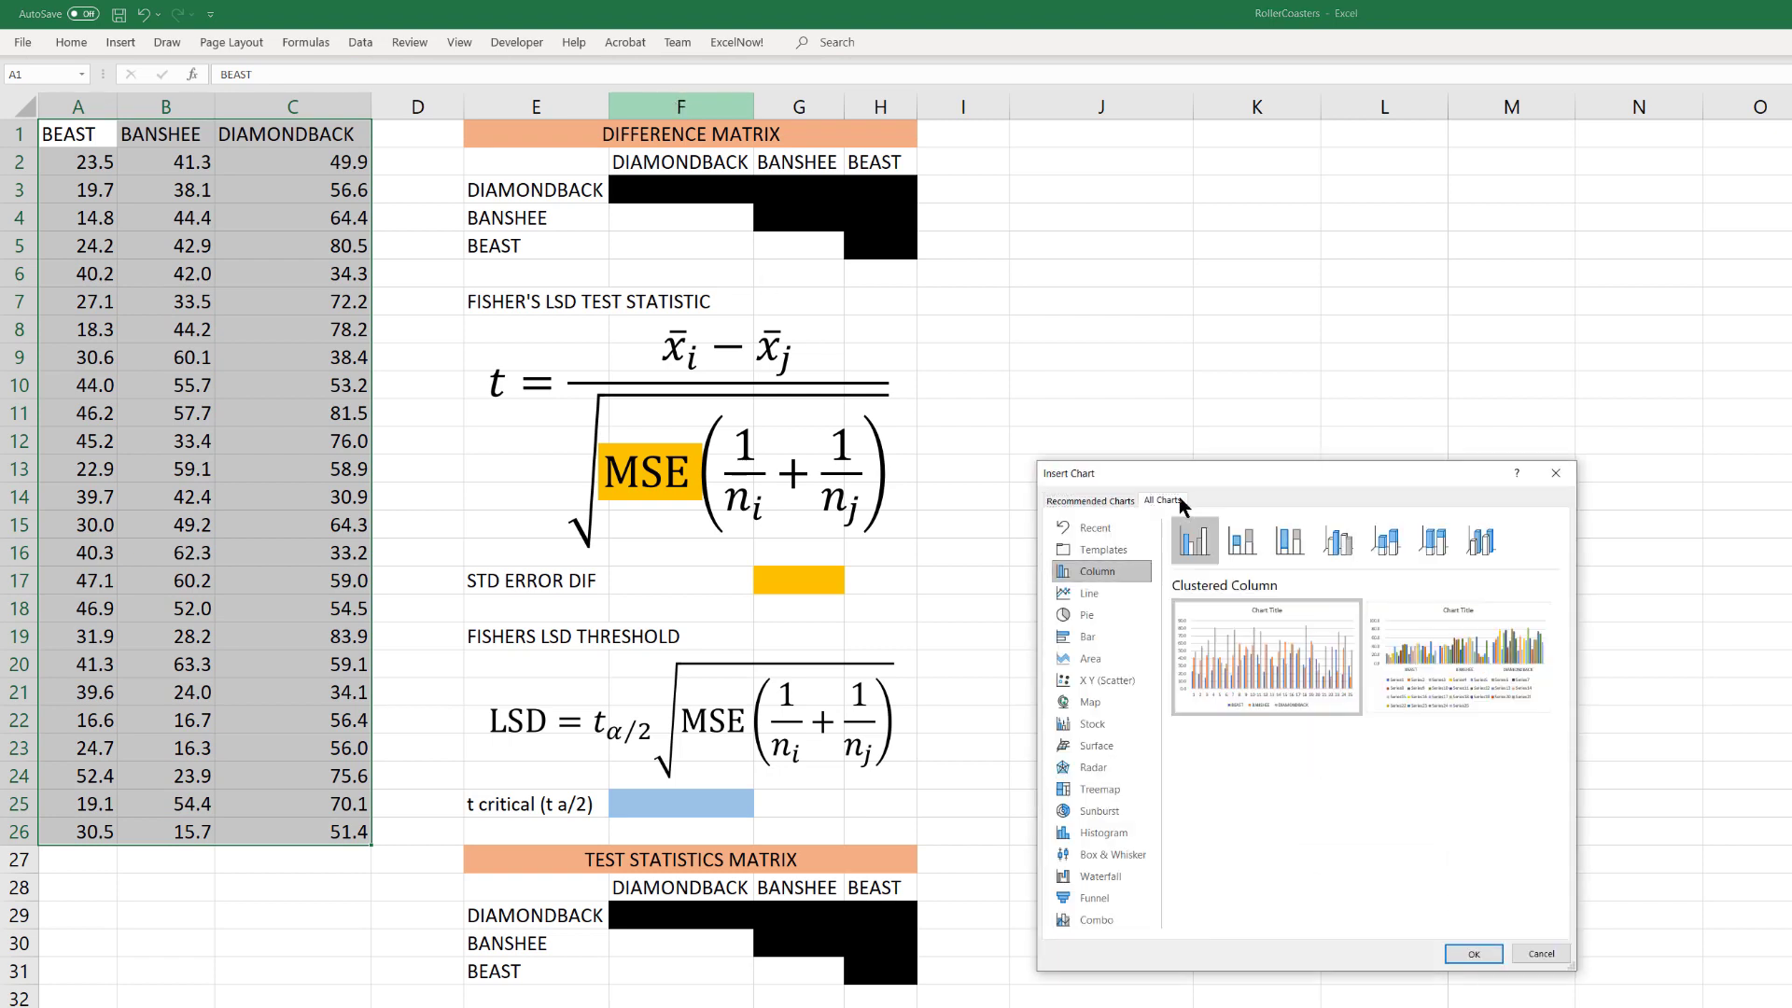
pyautogui.click(1114, 854)
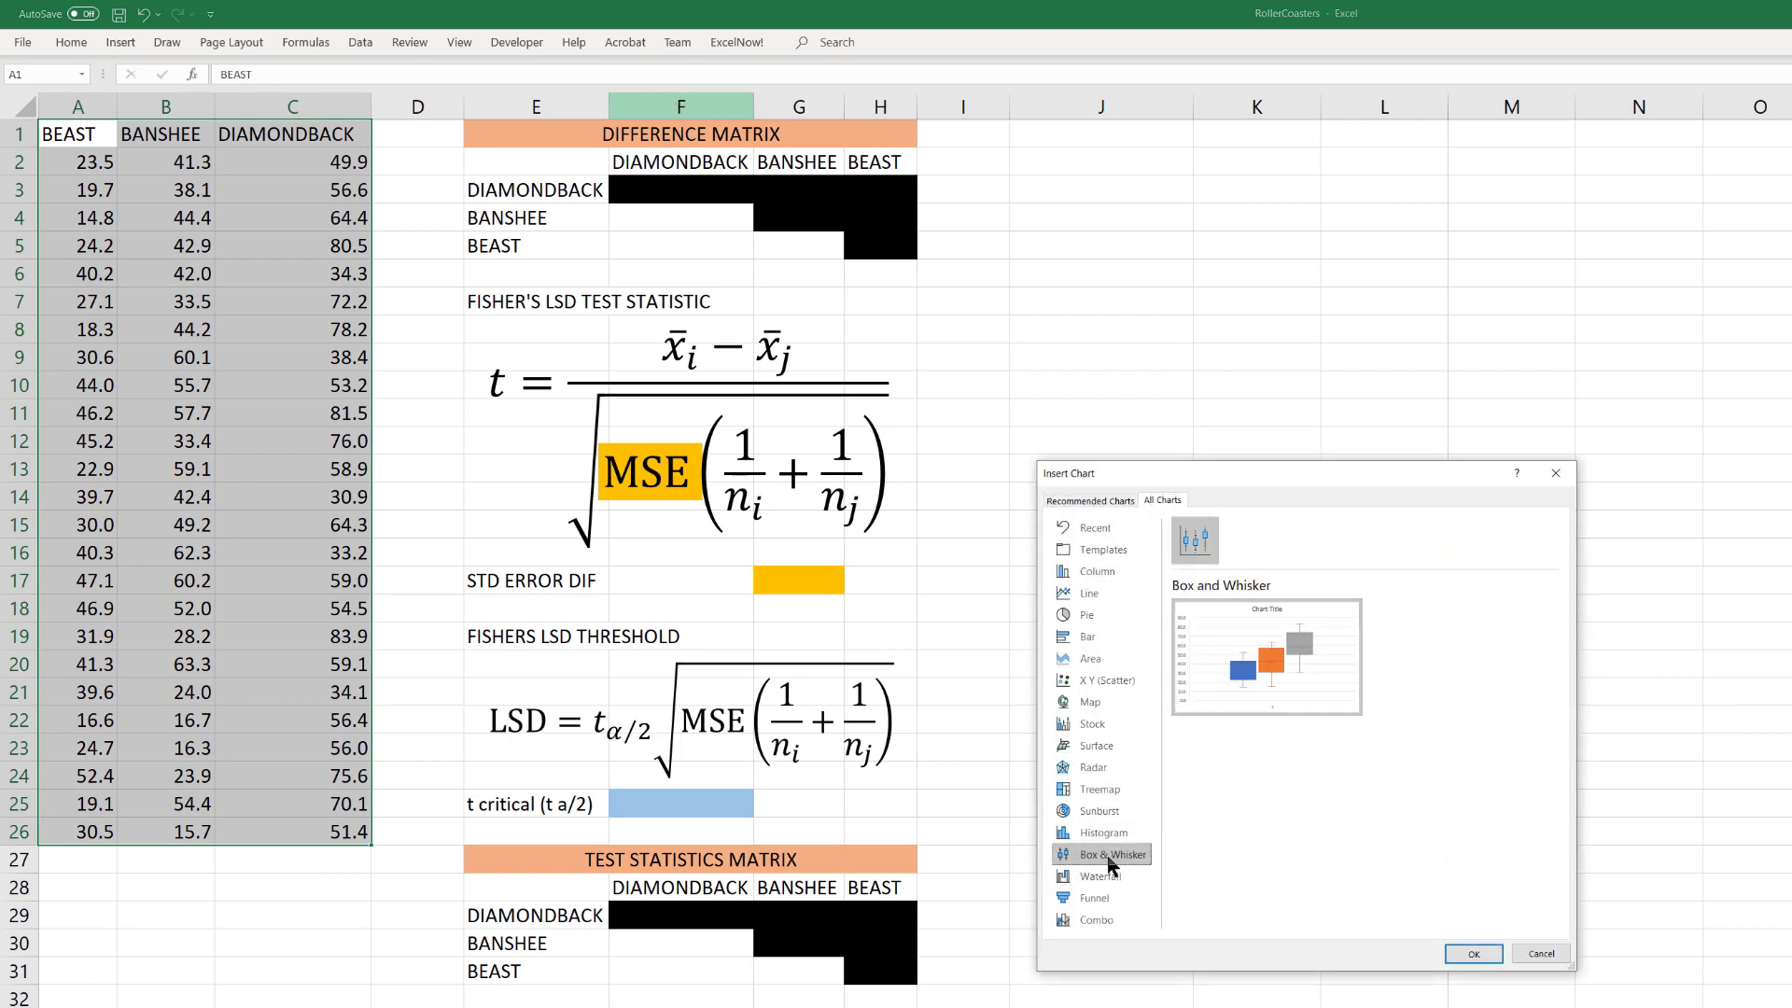
pyautogui.click(1472, 953)
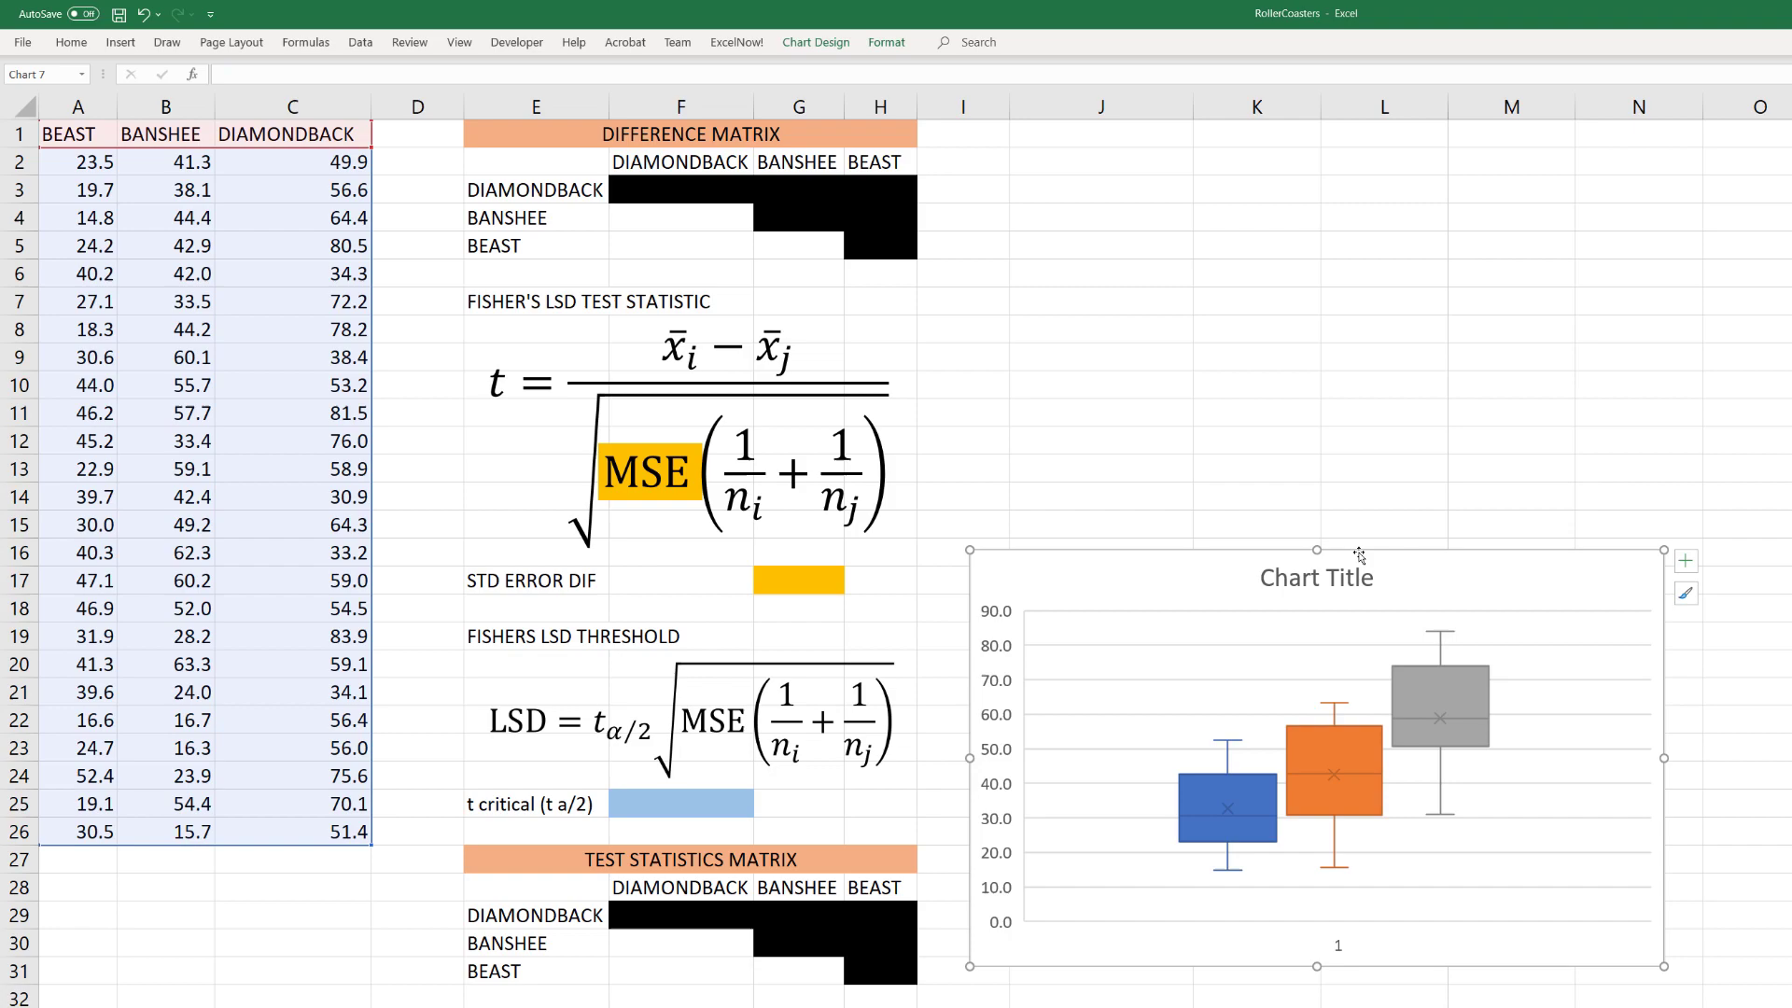
# - Move the box plot to the top right, enlarge it, and add a legend
pyautogui.moveTo(1183, 583); pyautogui.dragTo(1201, 171)
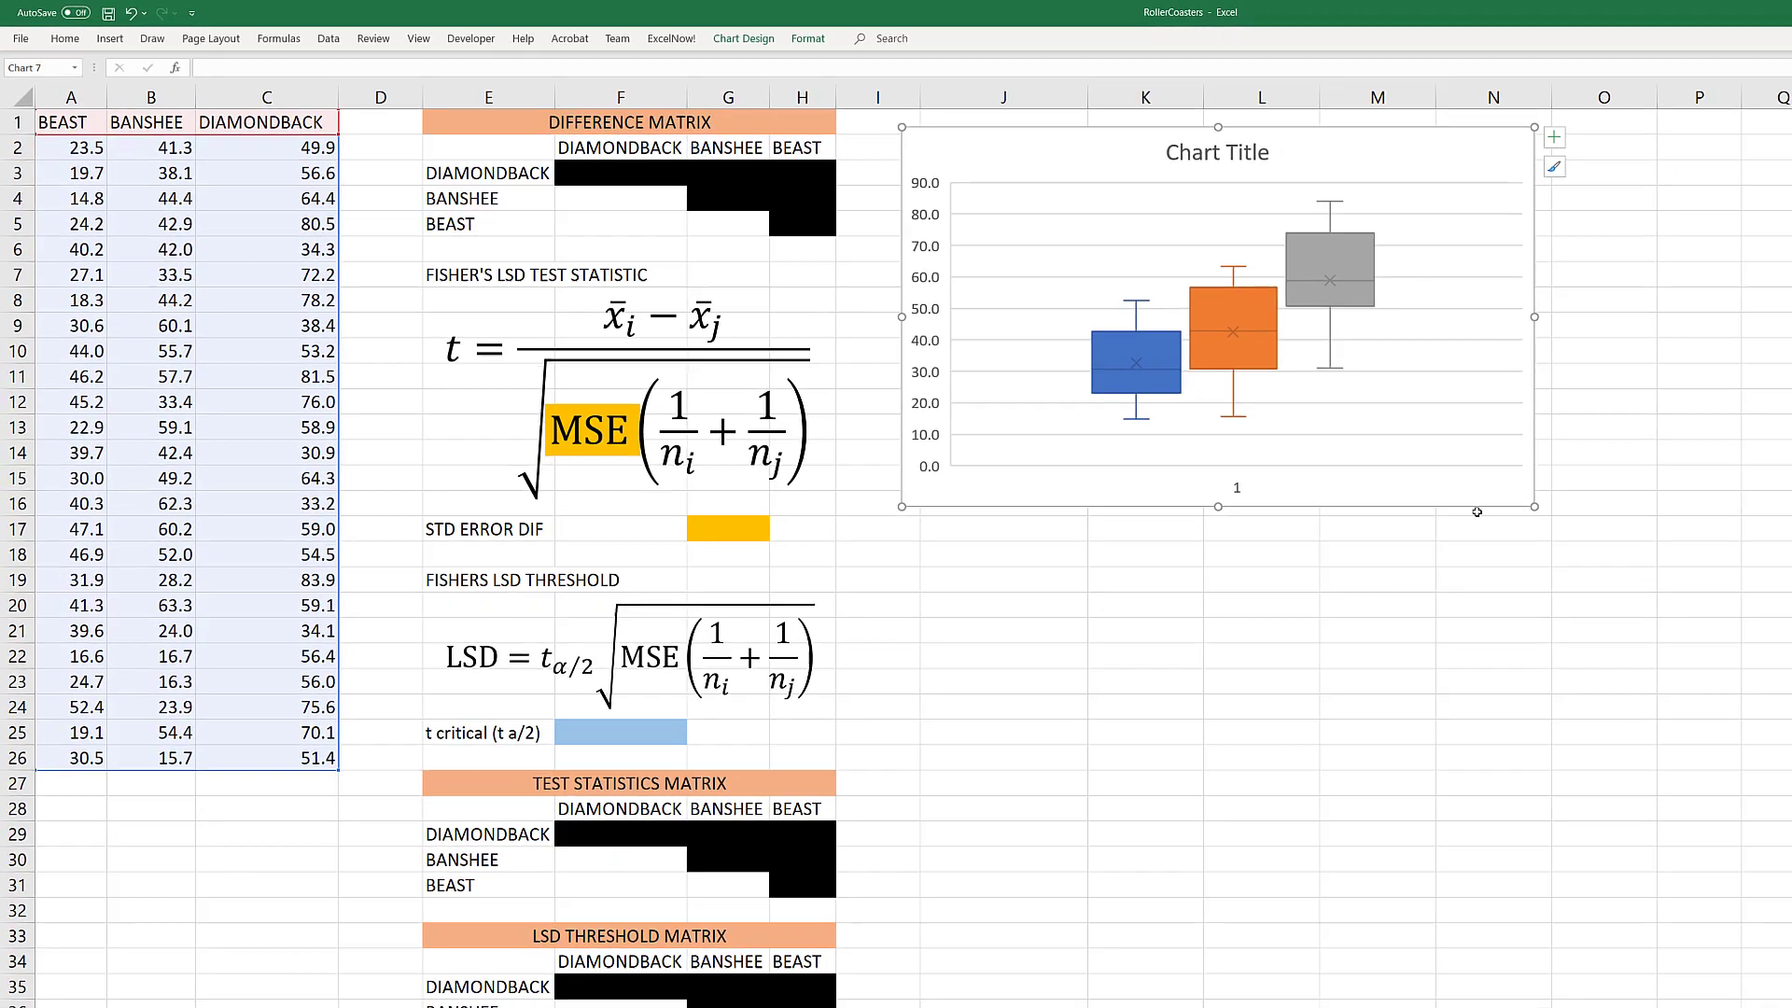
pyautogui.moveTo(1683, 555); pyautogui.dragTo(1791, 681)
pyautogui.moveTo(1608, 611); pyautogui.dragTo(1656, 651)
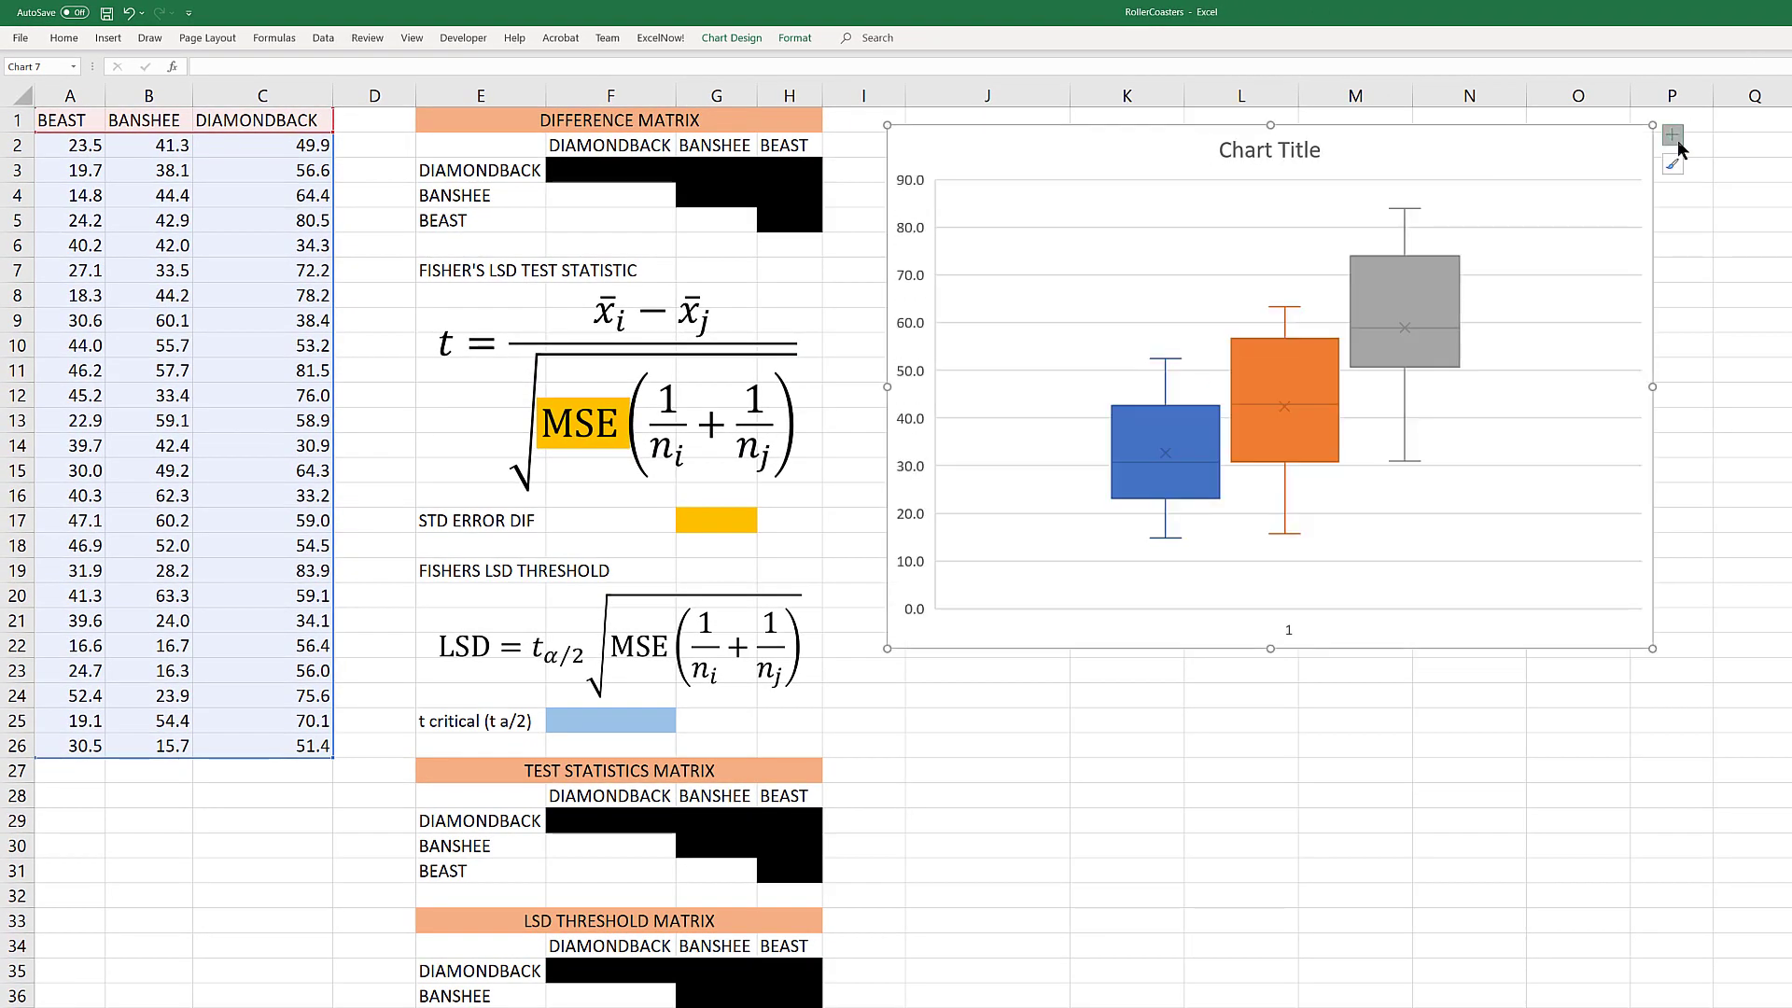
pyautogui.click(1672, 136)
pyautogui.click(1706, 239)
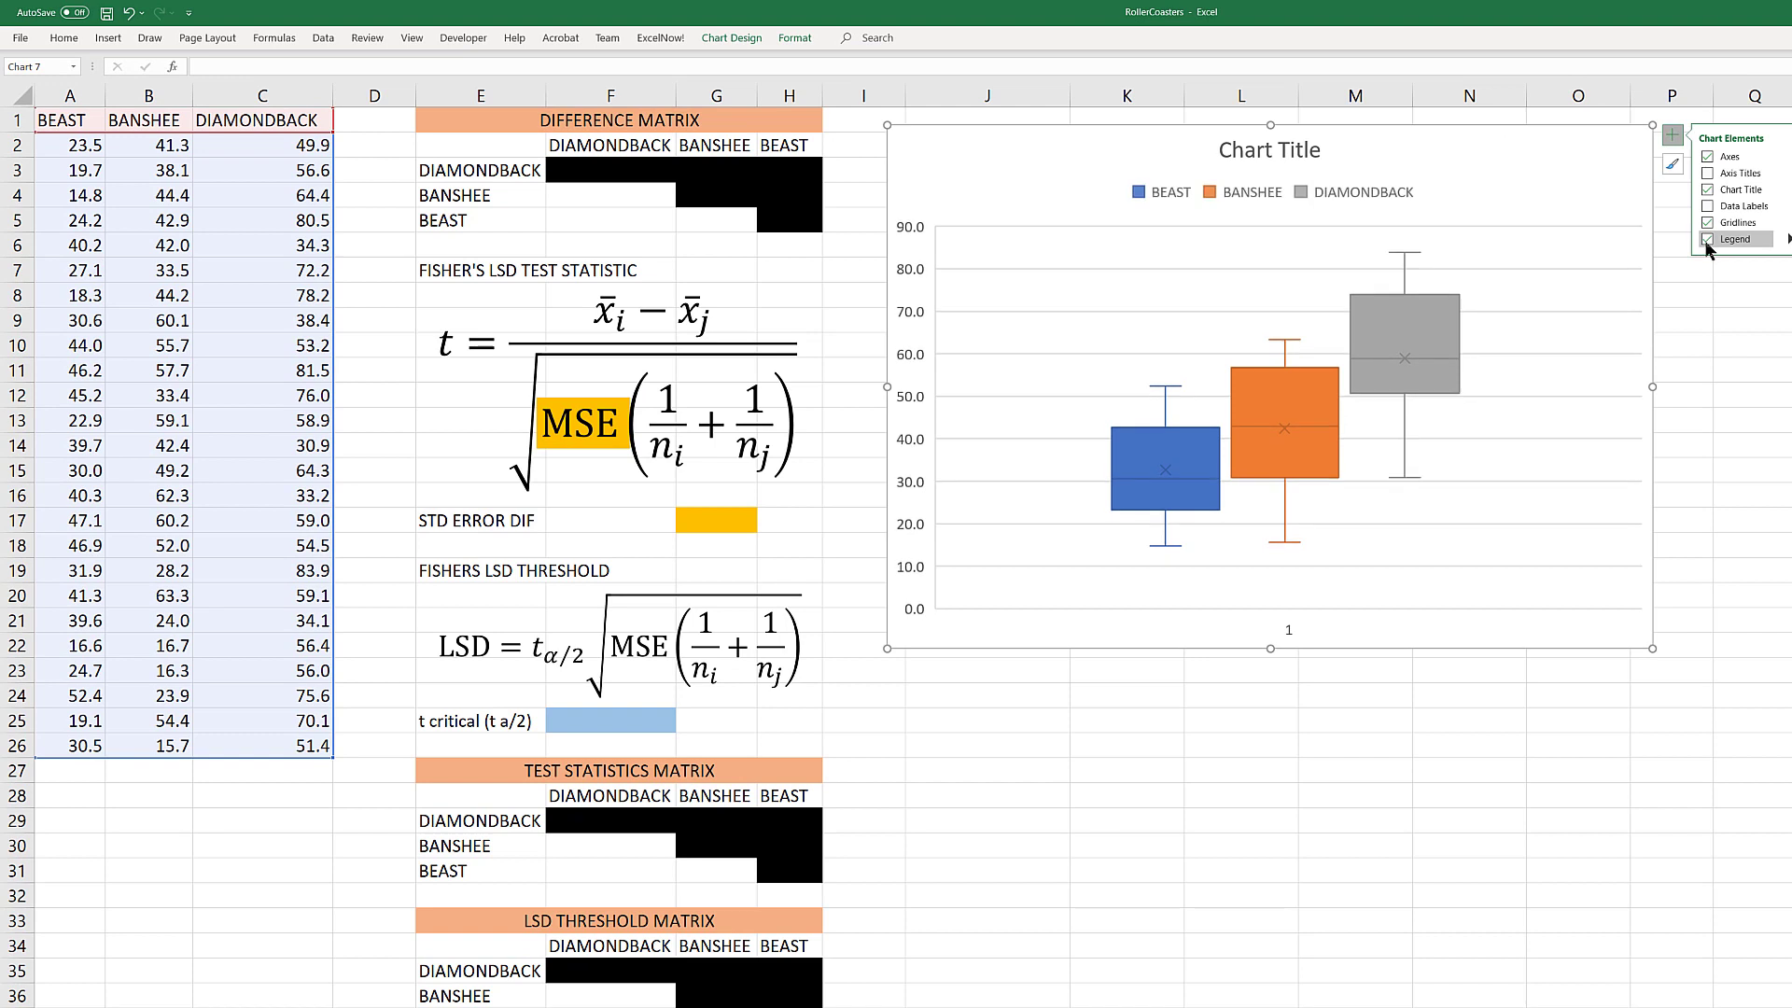
pyautogui.click(1672, 136)
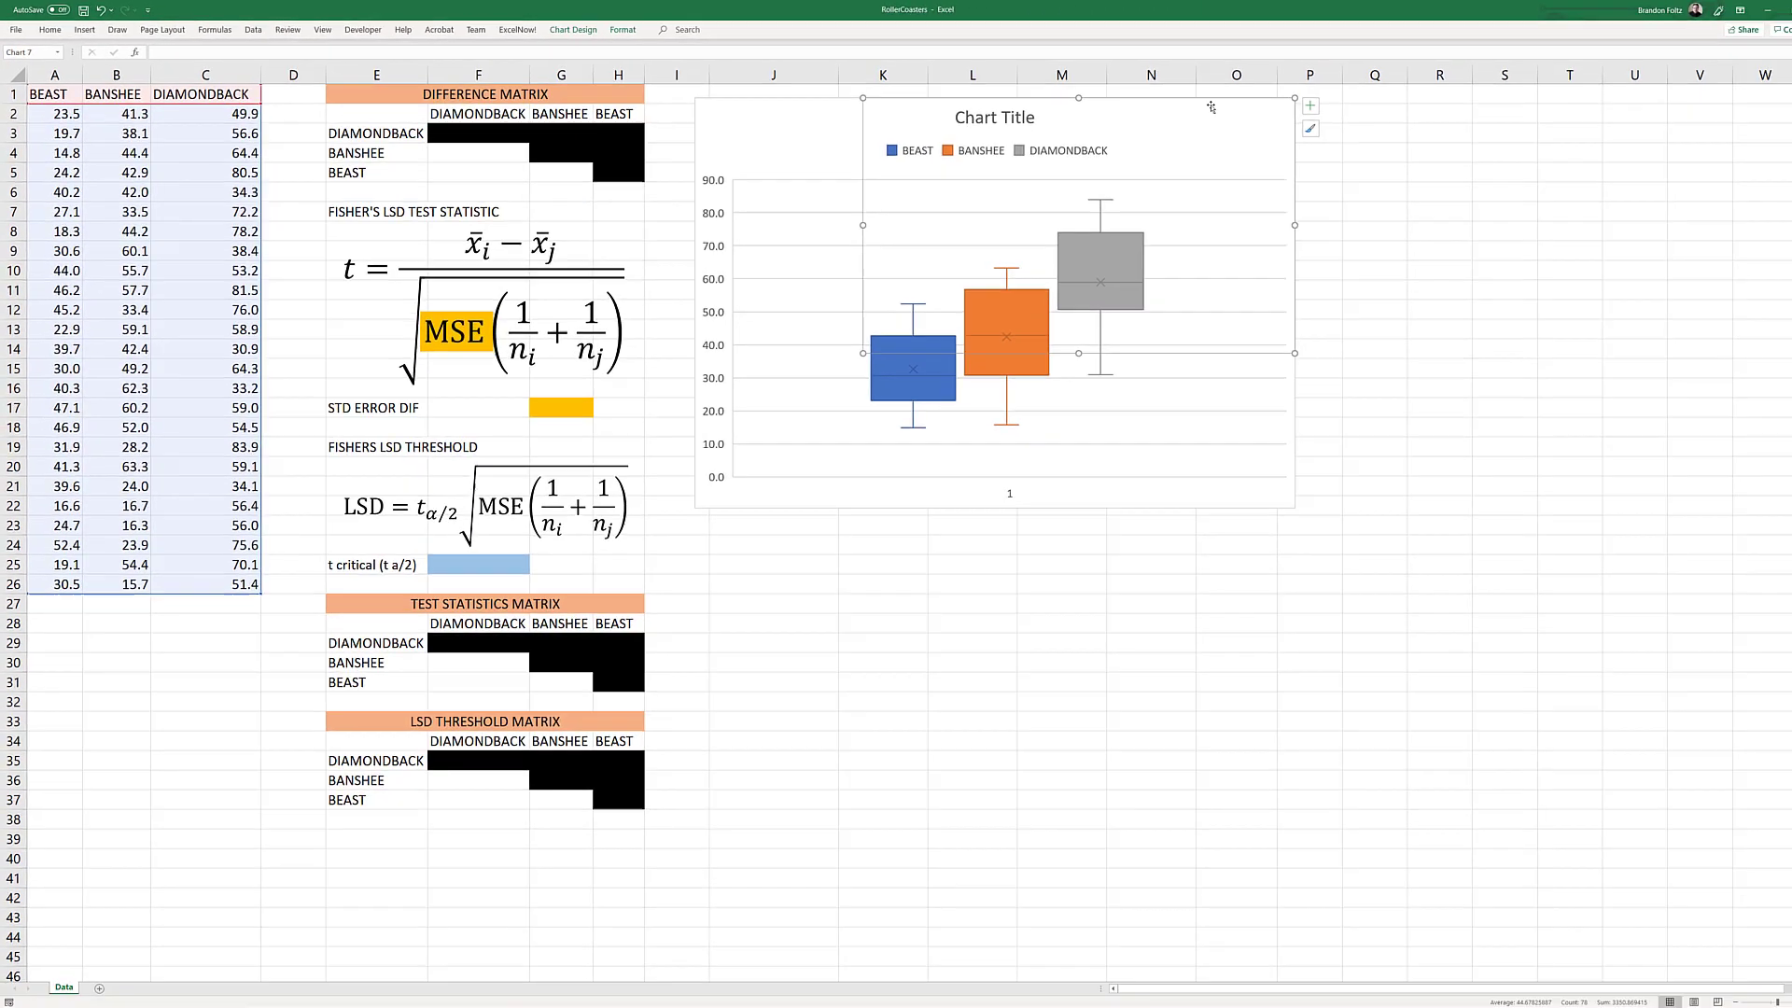
# - Drag the box plot out to columns S–W and deselect it
pyautogui.moveTo(1210, 107); pyautogui.dragTo(1648, 113)
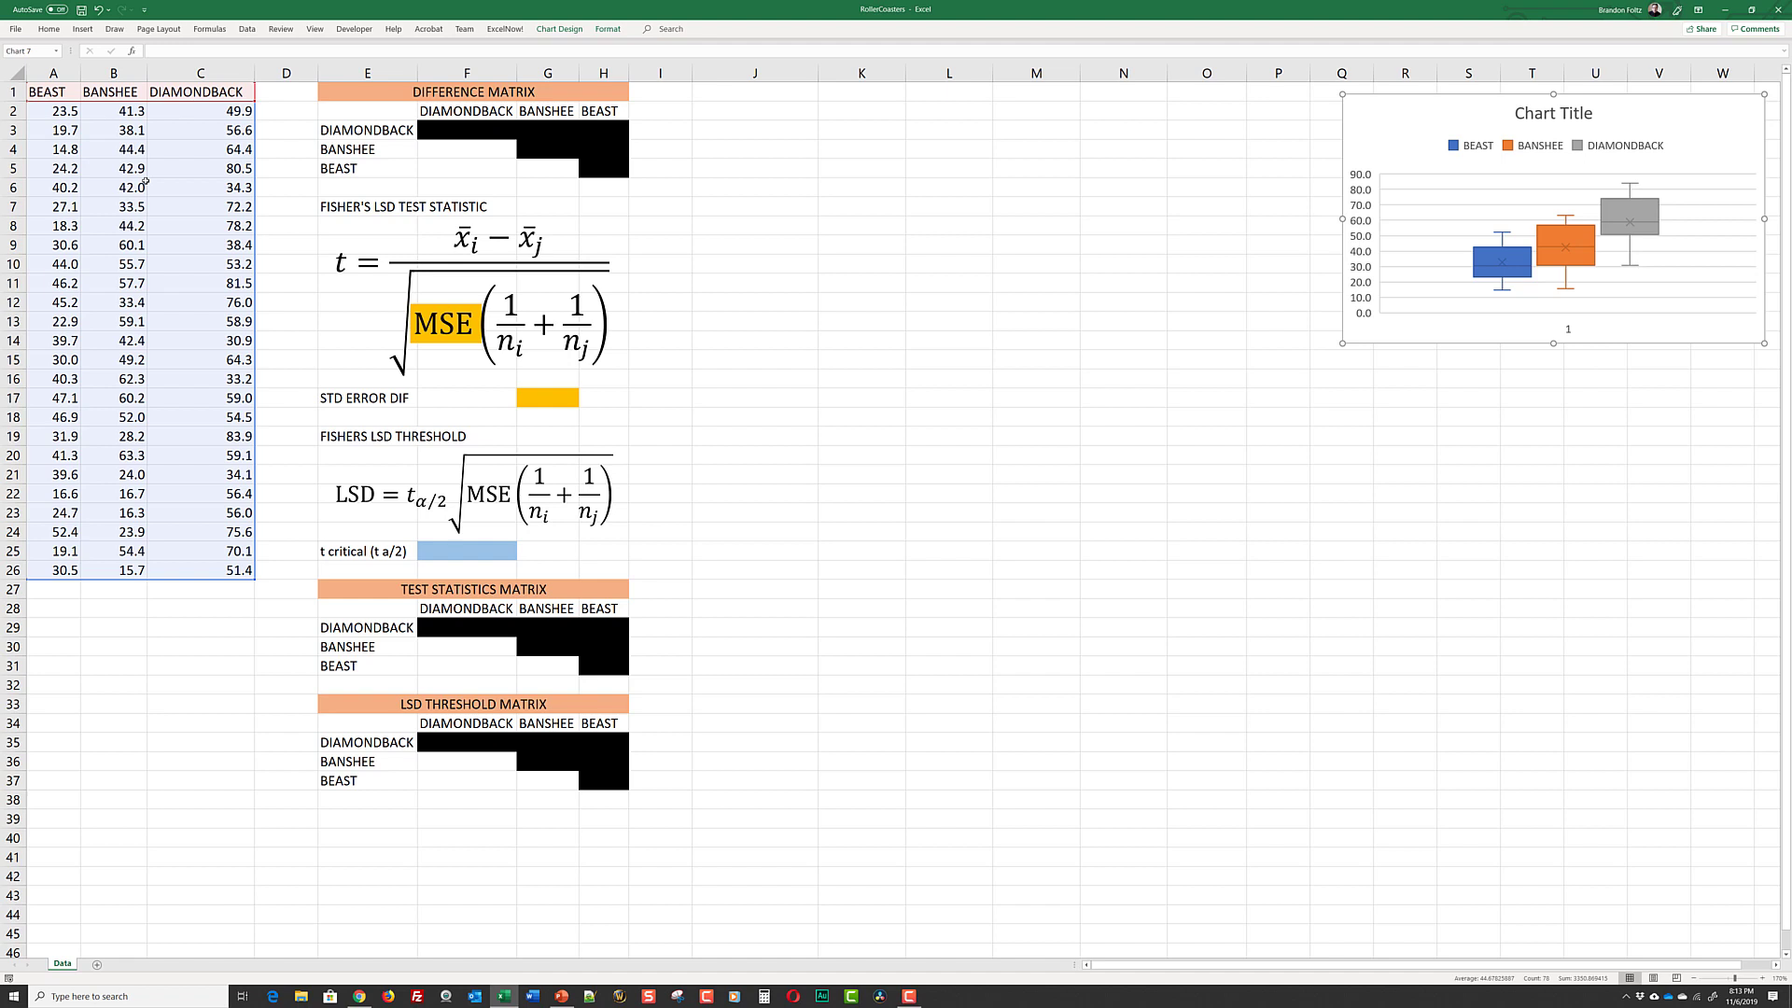
pyautogui.click(145, 181)
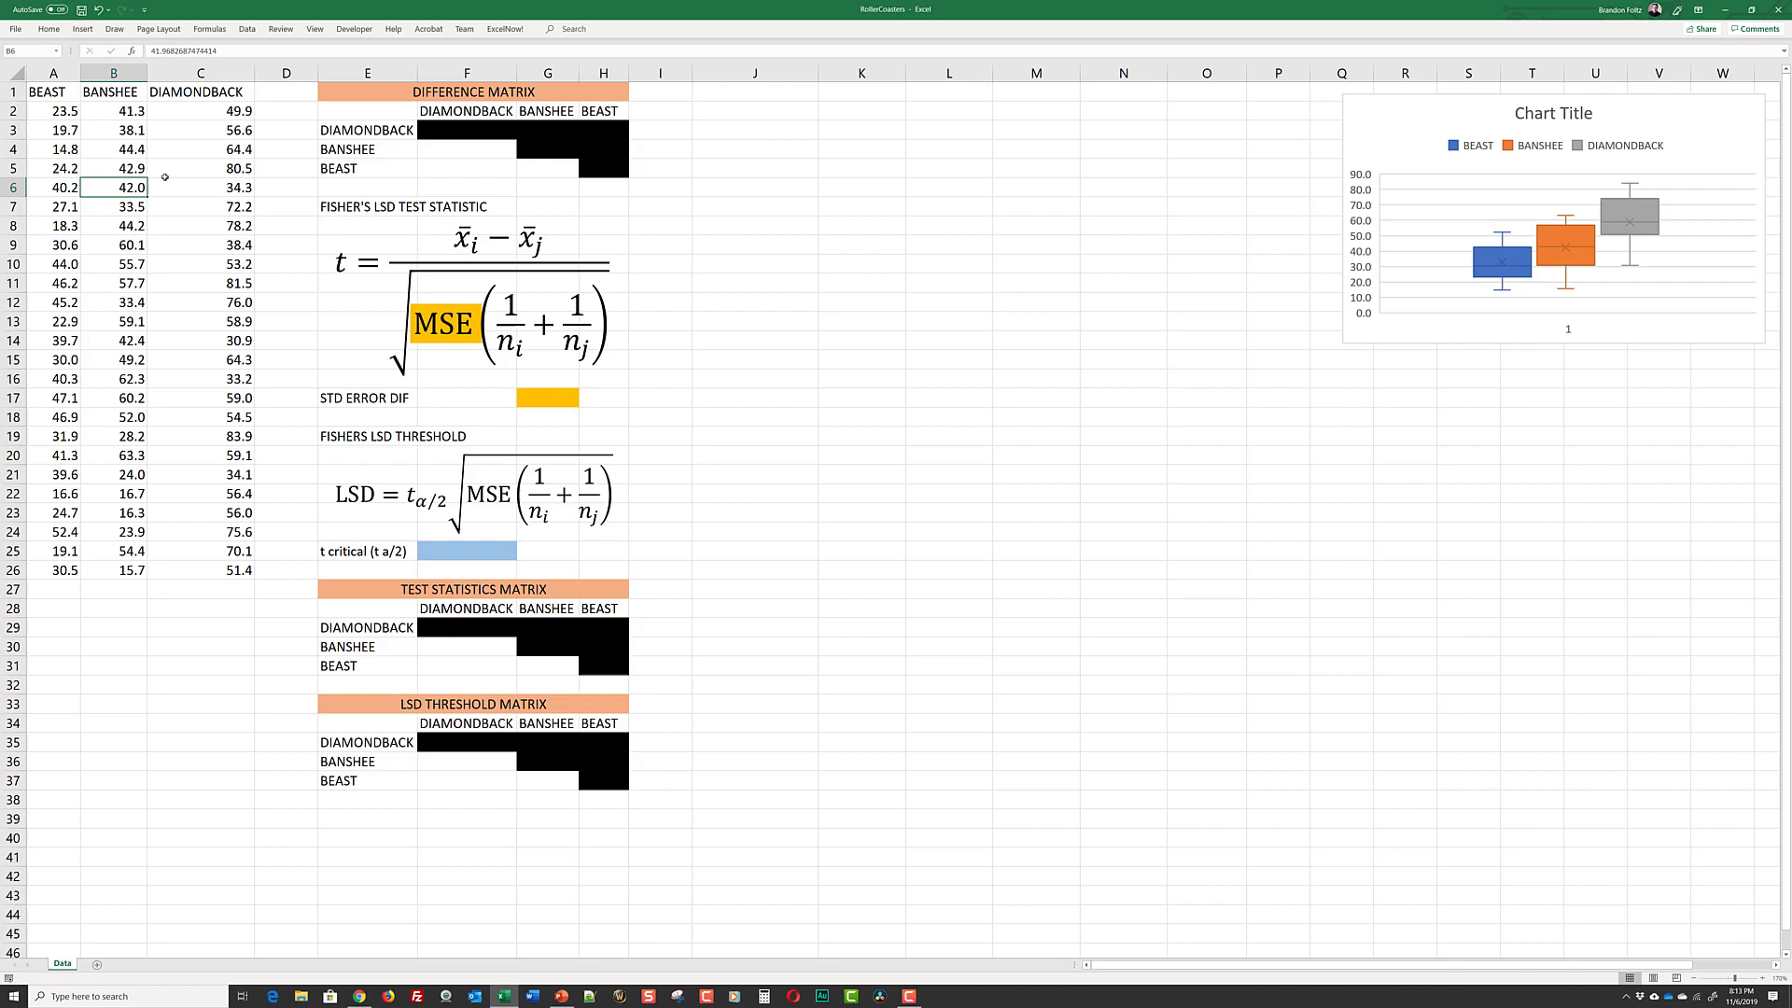
pyautogui.click(164, 175)
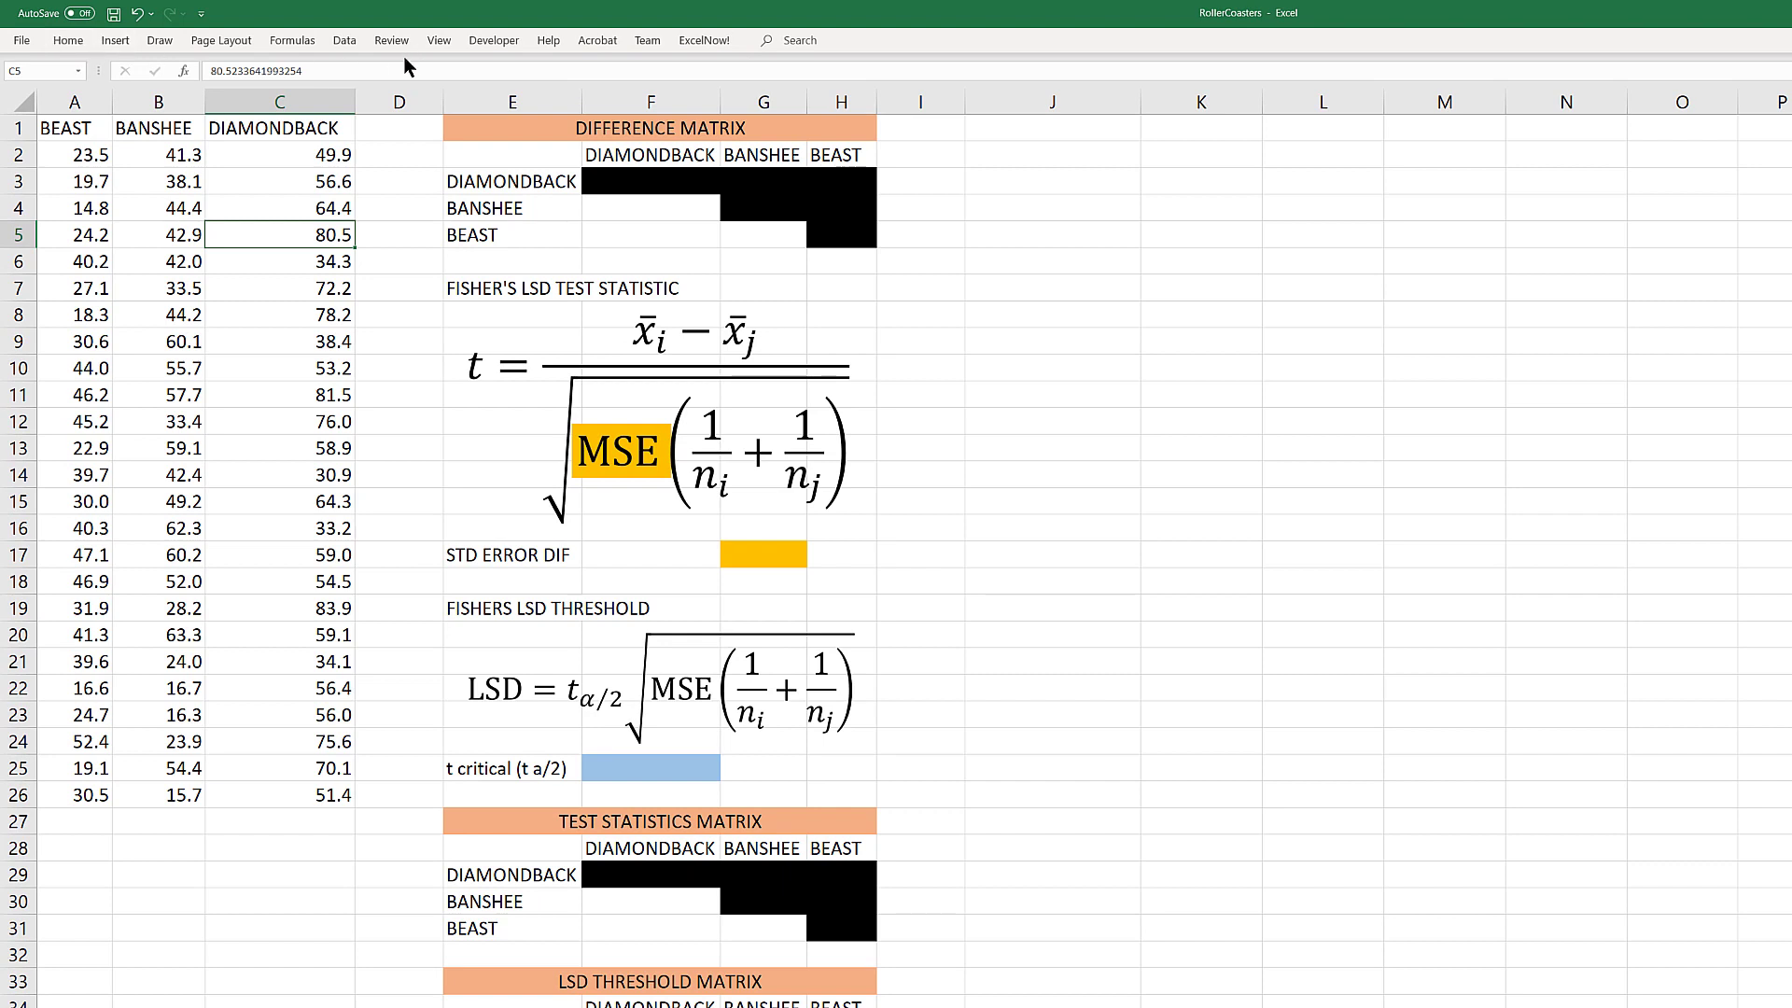
# - Run Anova: Single Factor on $A$1:$C$26 with labels, outputting to $J$1
pyautogui.click(343, 43)
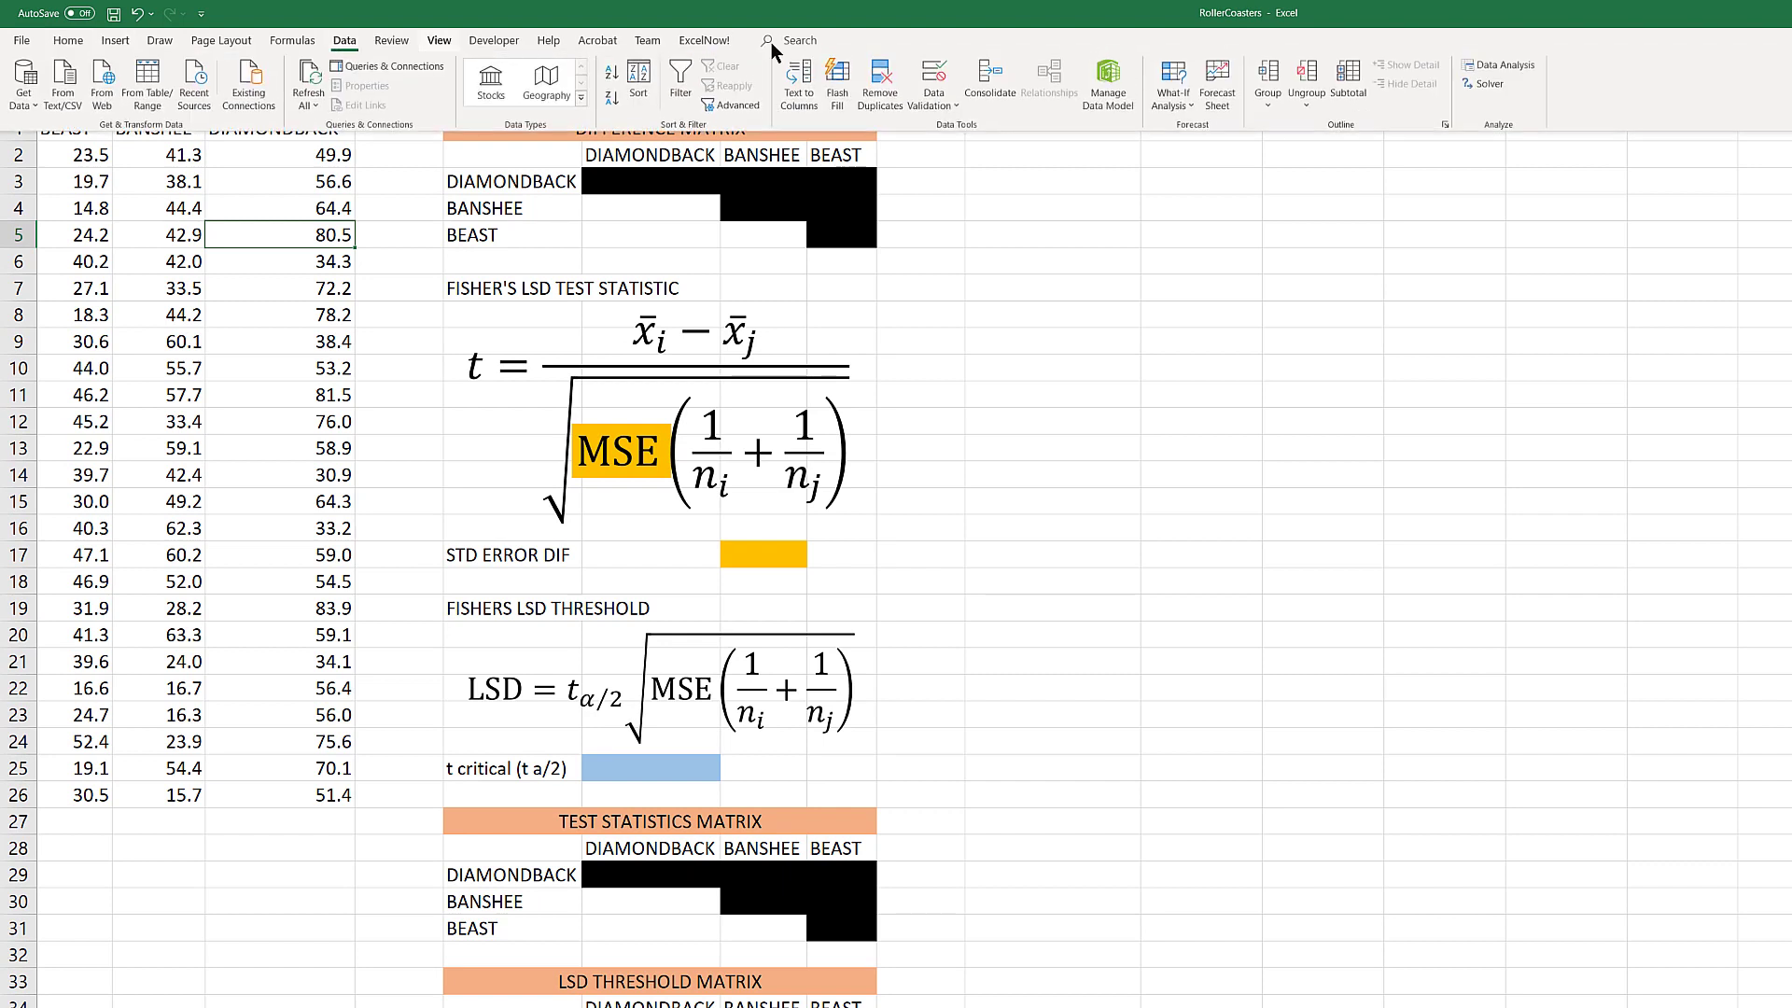
pyautogui.click(1502, 65)
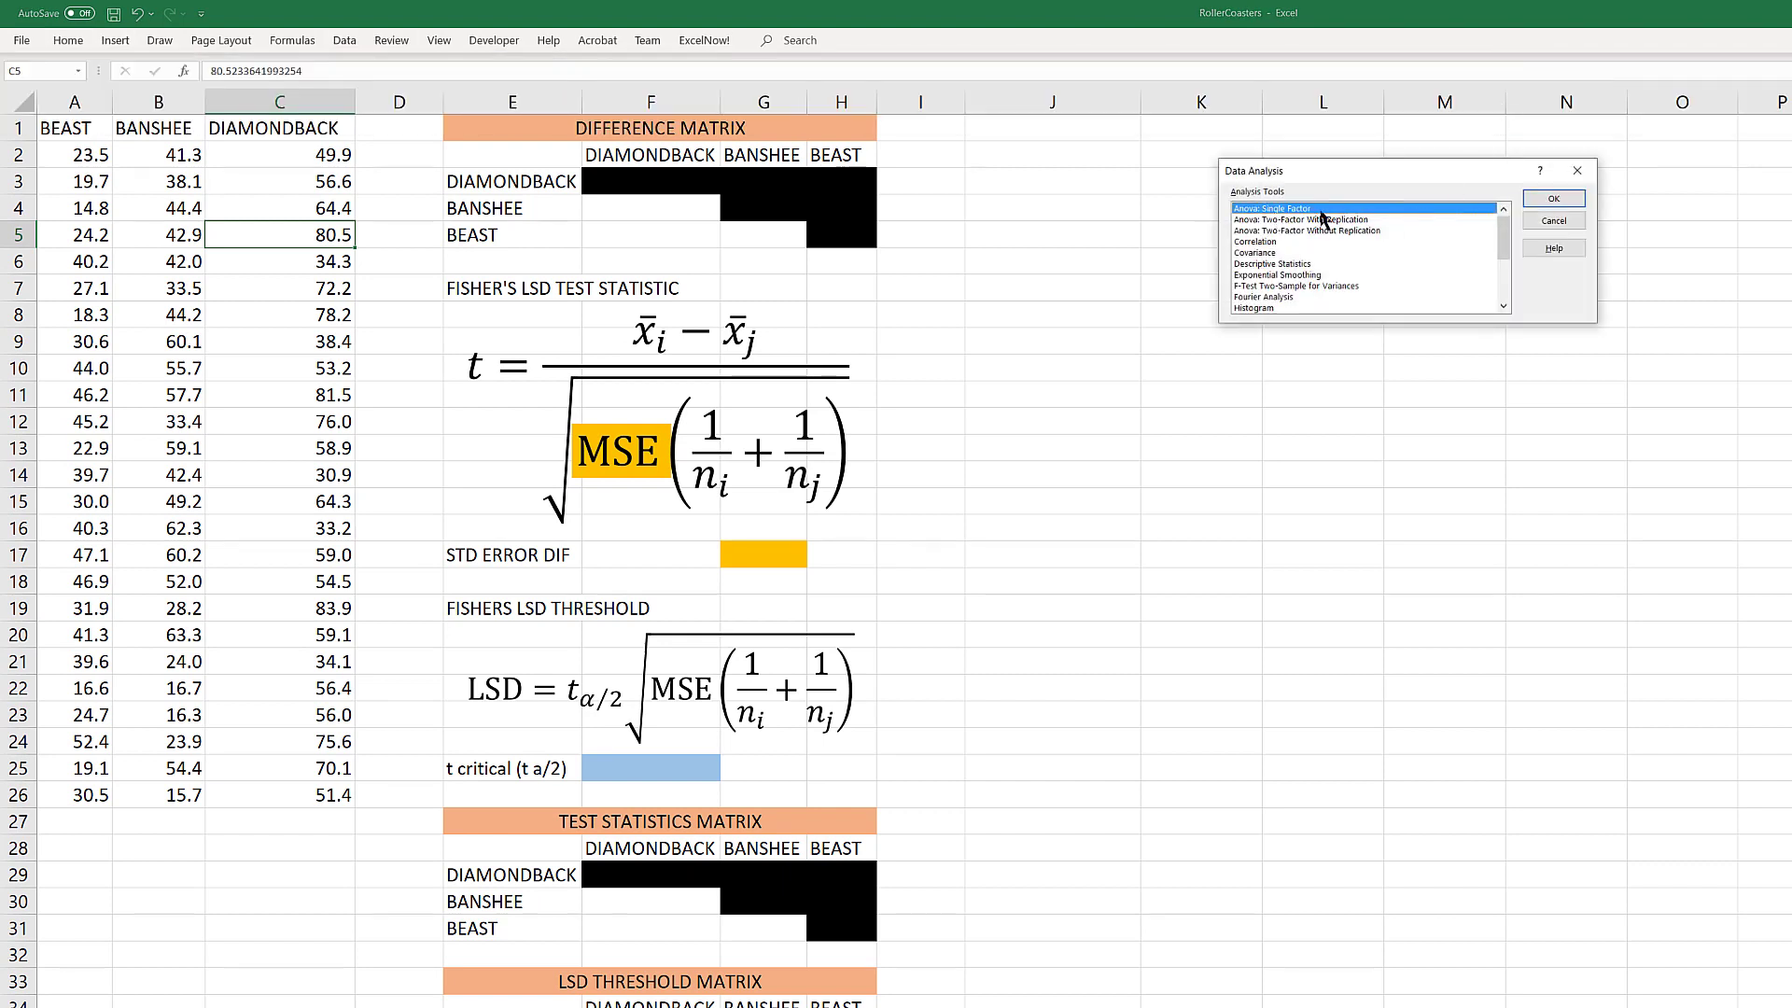
pyautogui.click(1554, 198)
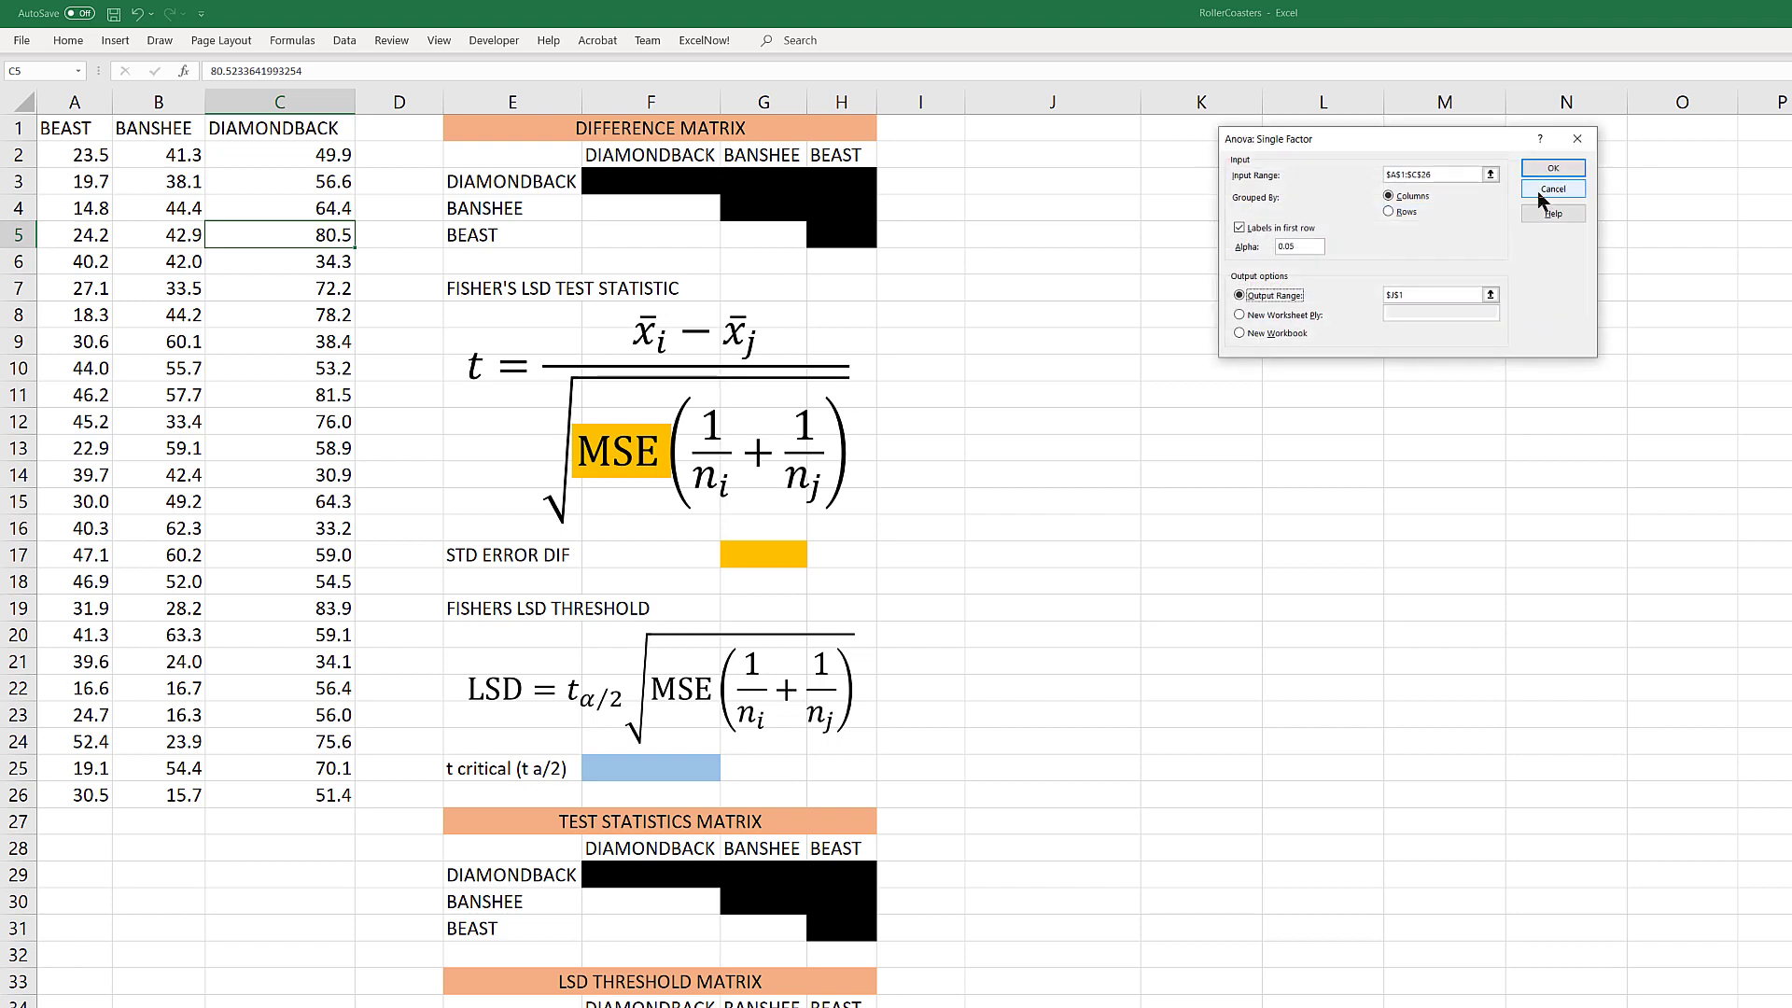
pyautogui.click(1490, 174)
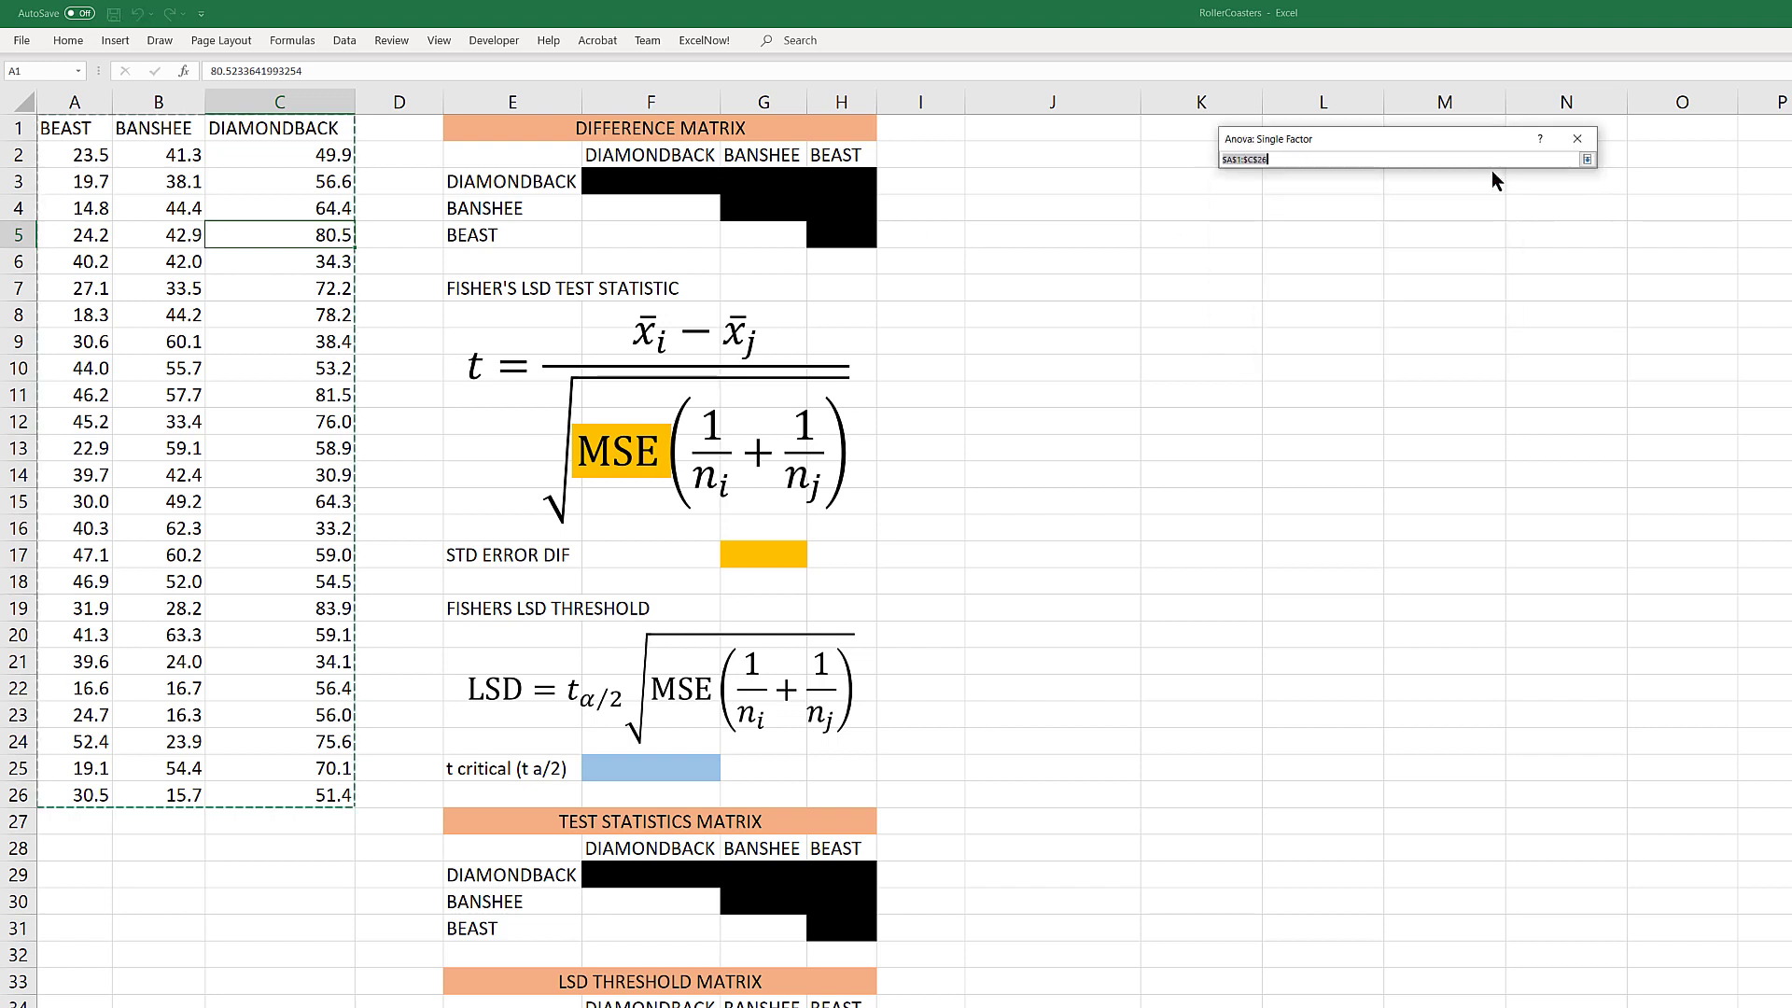
pyautogui.click(1586, 159)
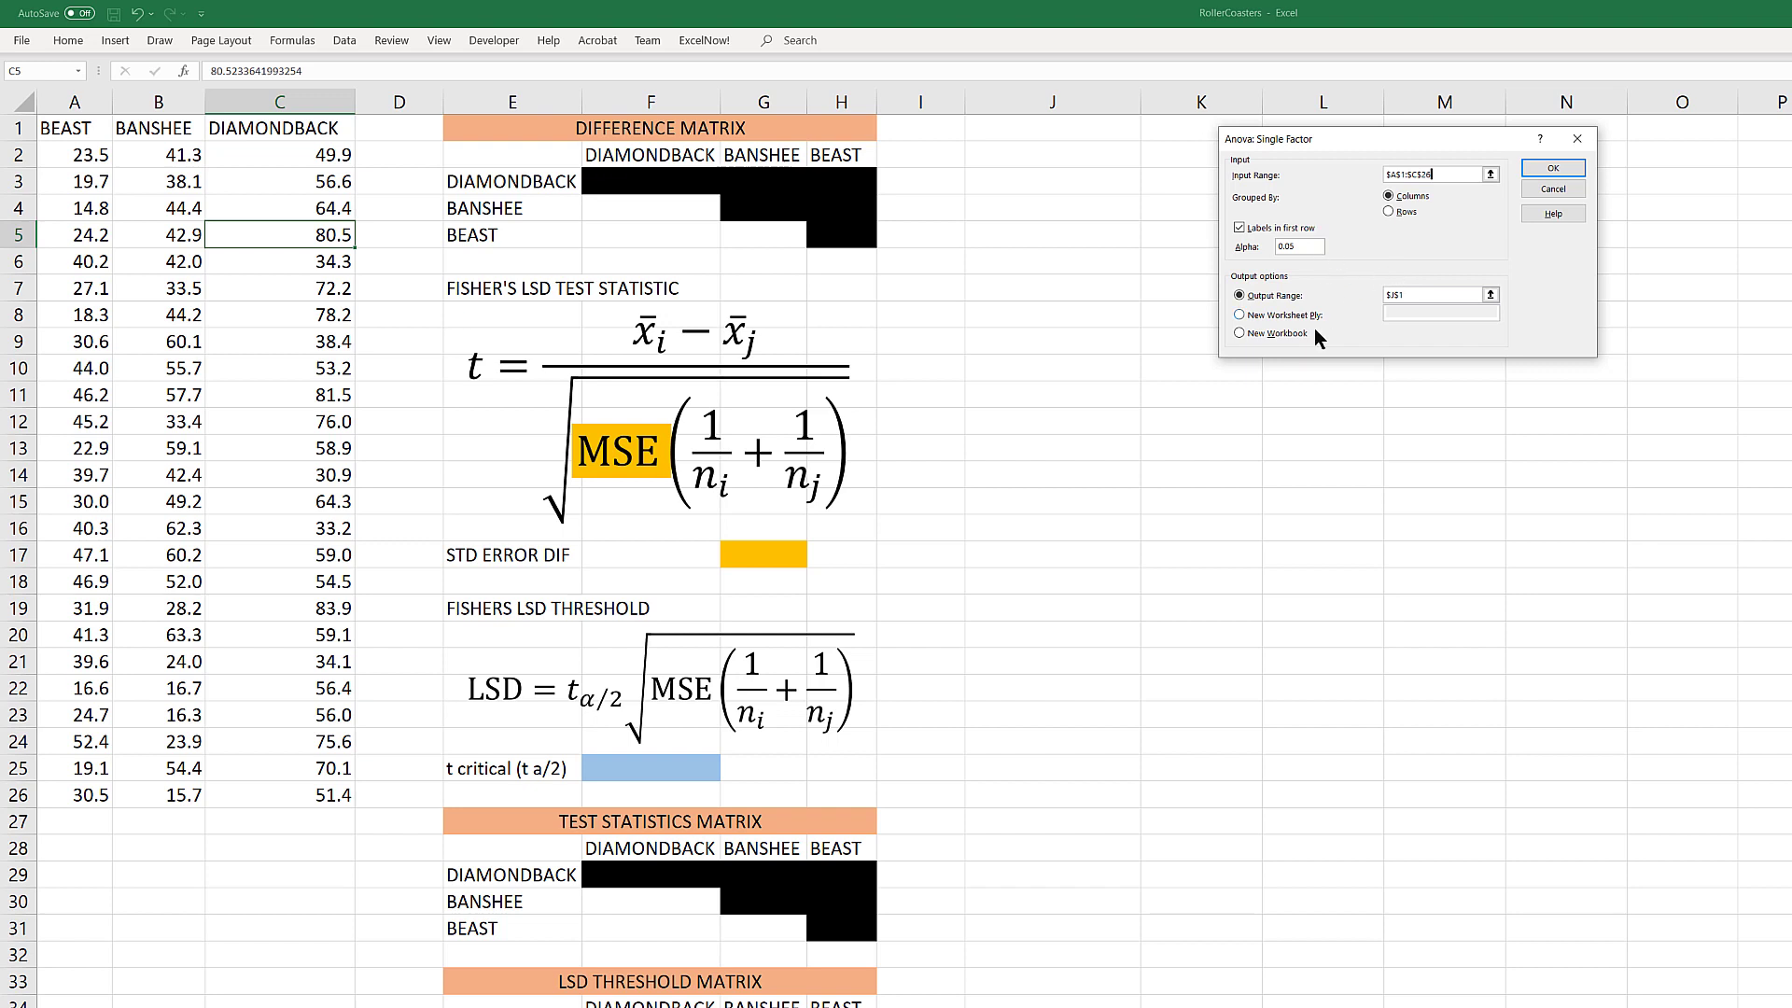
pyautogui.click(1490, 295)
pyautogui.click(1586, 159)
pyautogui.click(1566, 164)
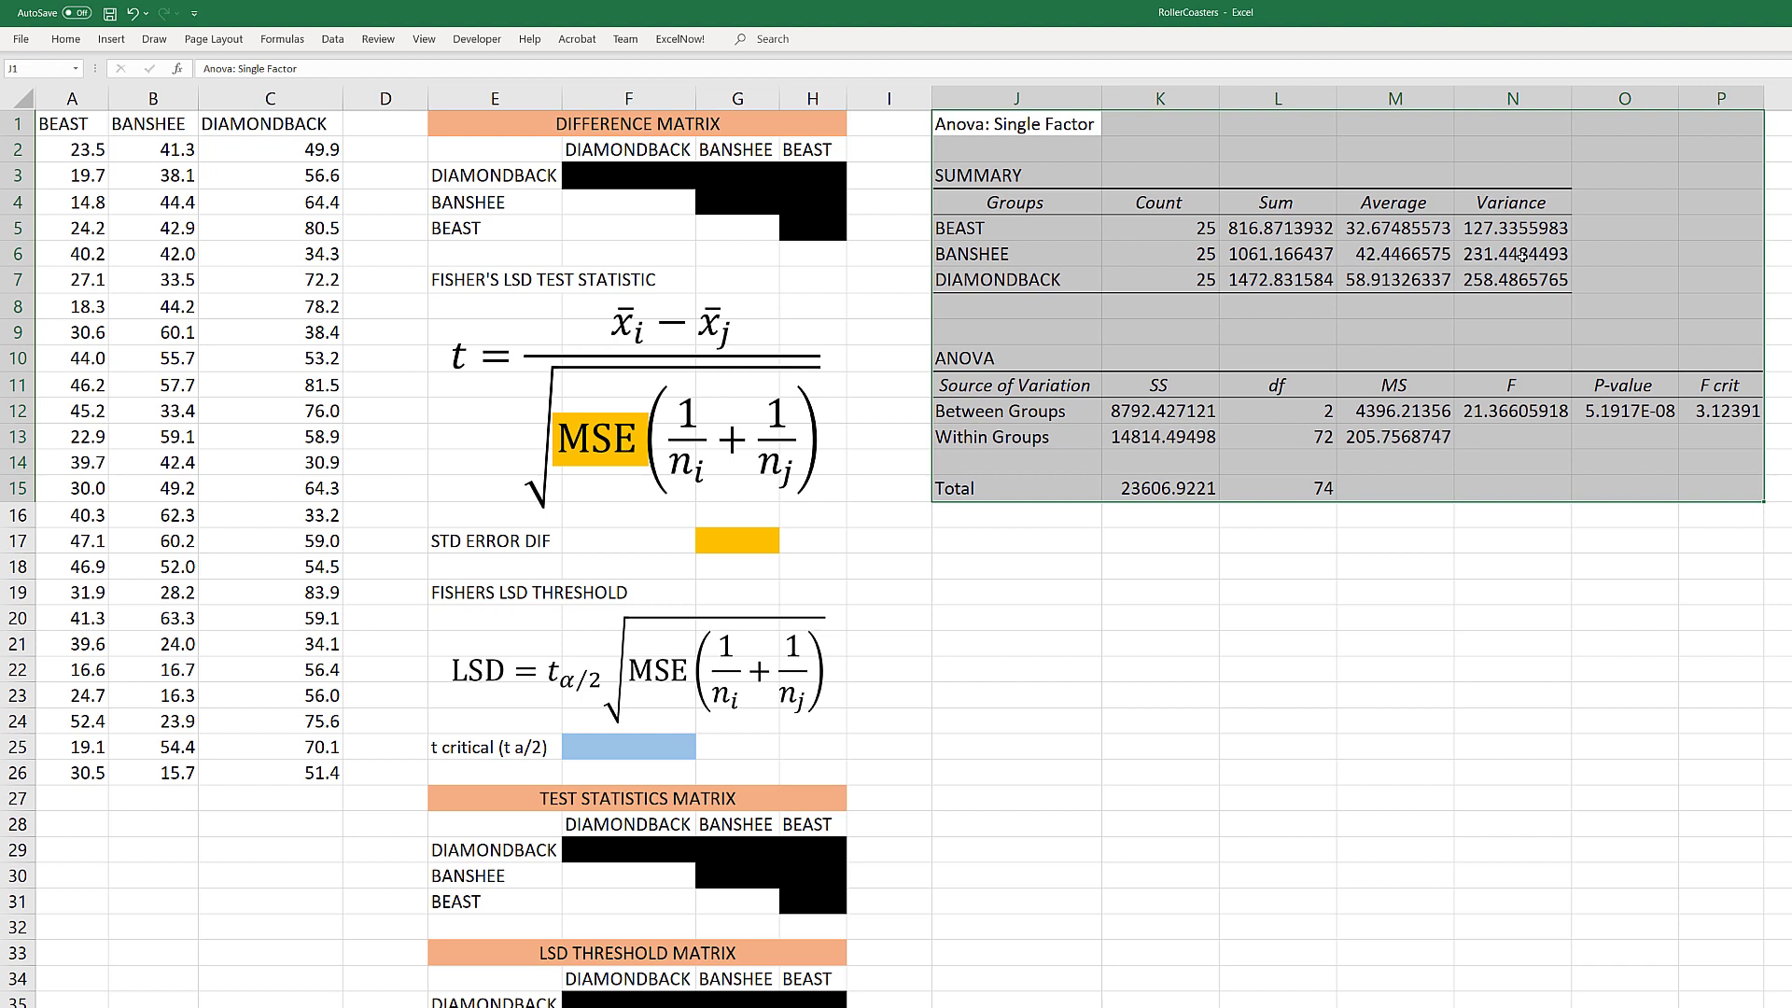
# - Check the ANOVA results and fill the within-groups MSE cell M13 light orange
pyautogui.click(1522, 255)
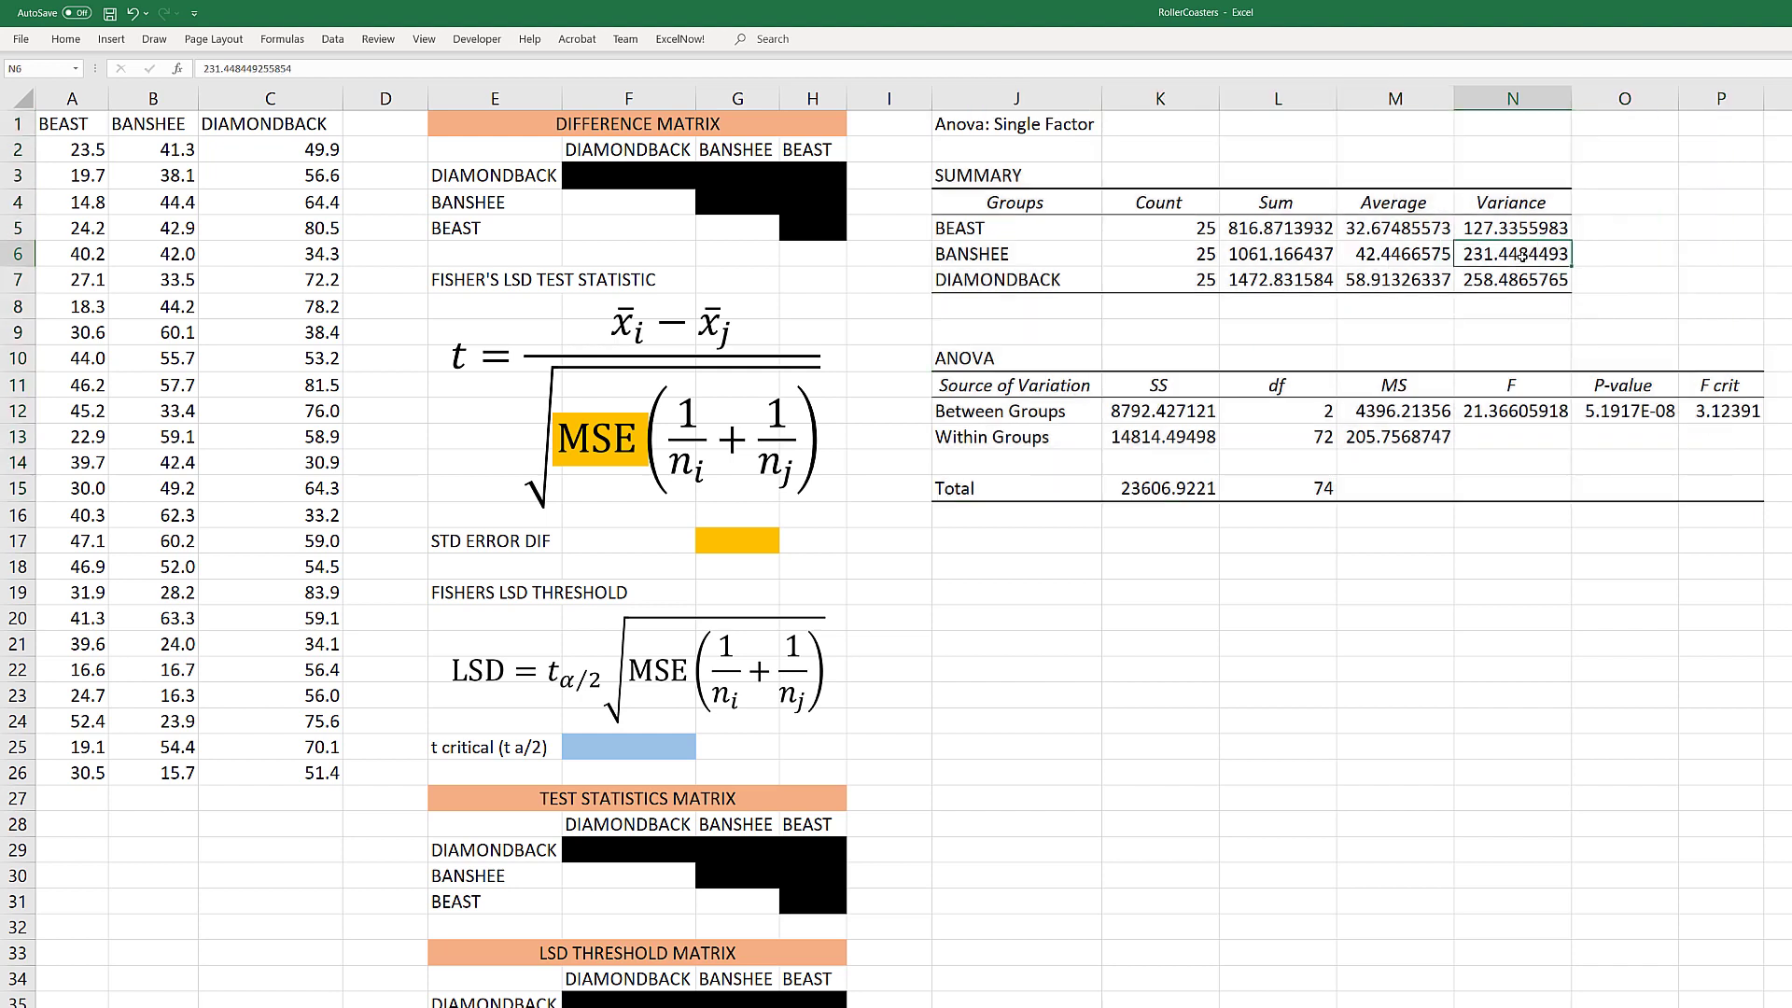
pyautogui.click(1607, 412)
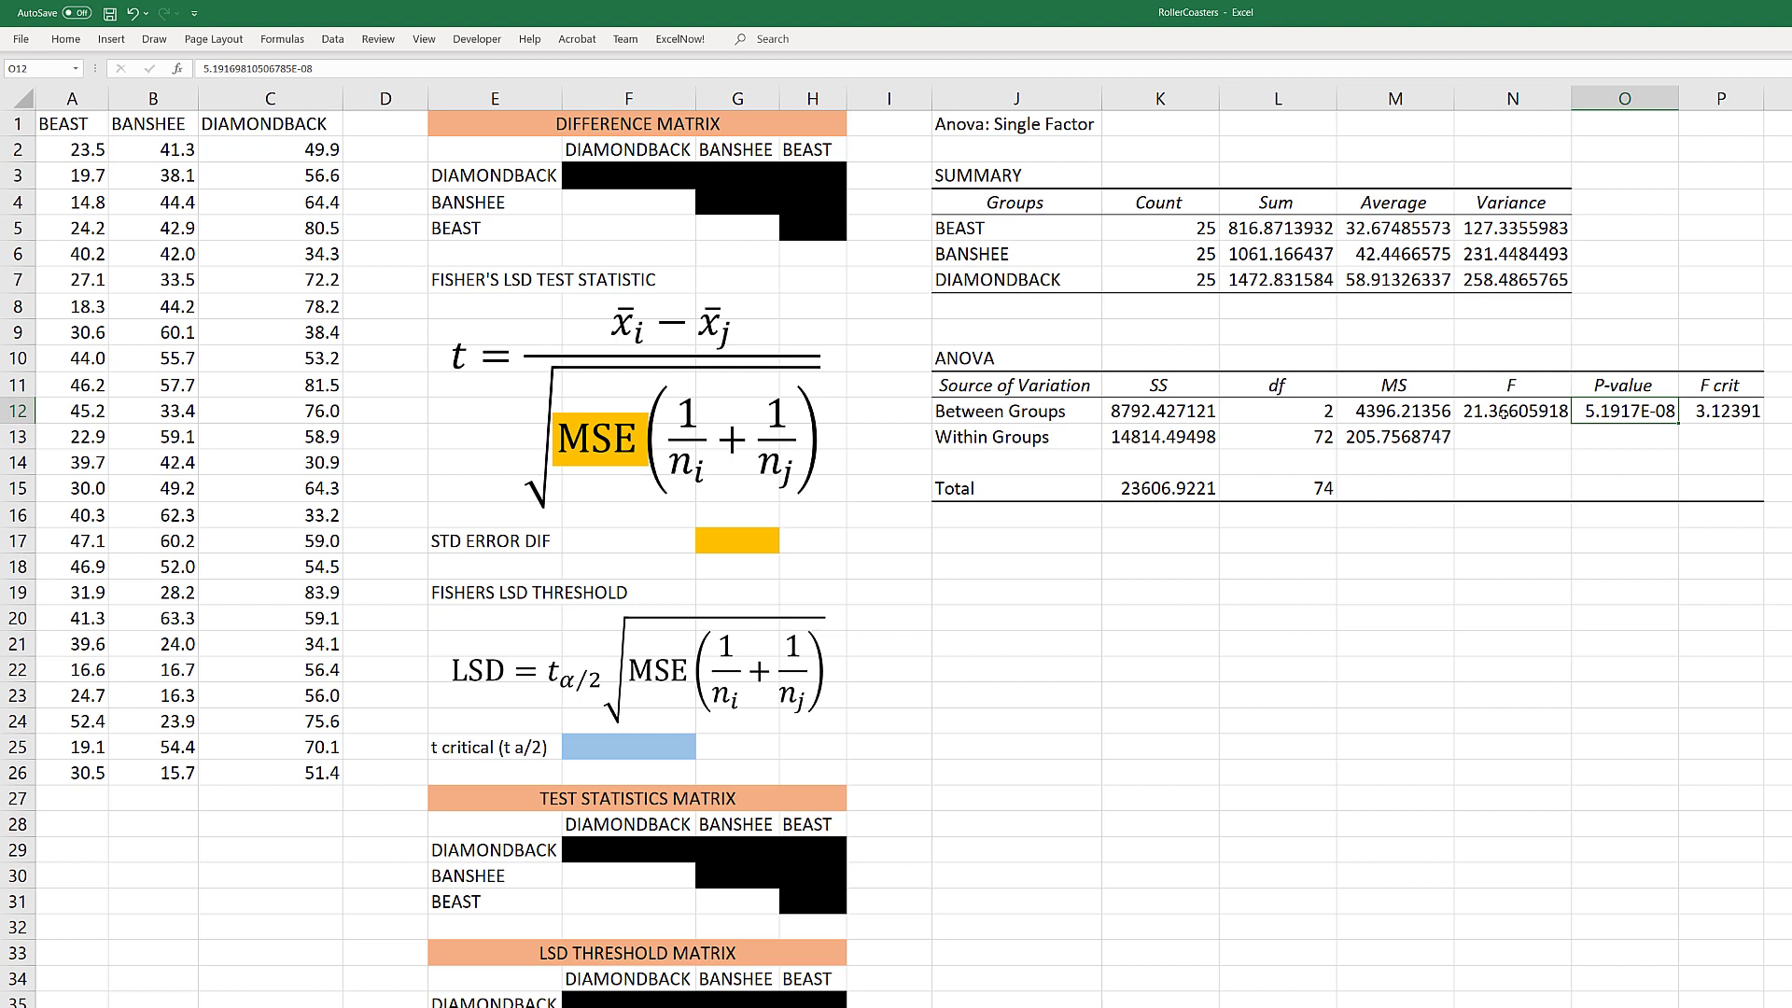
pyautogui.click(1503, 414)
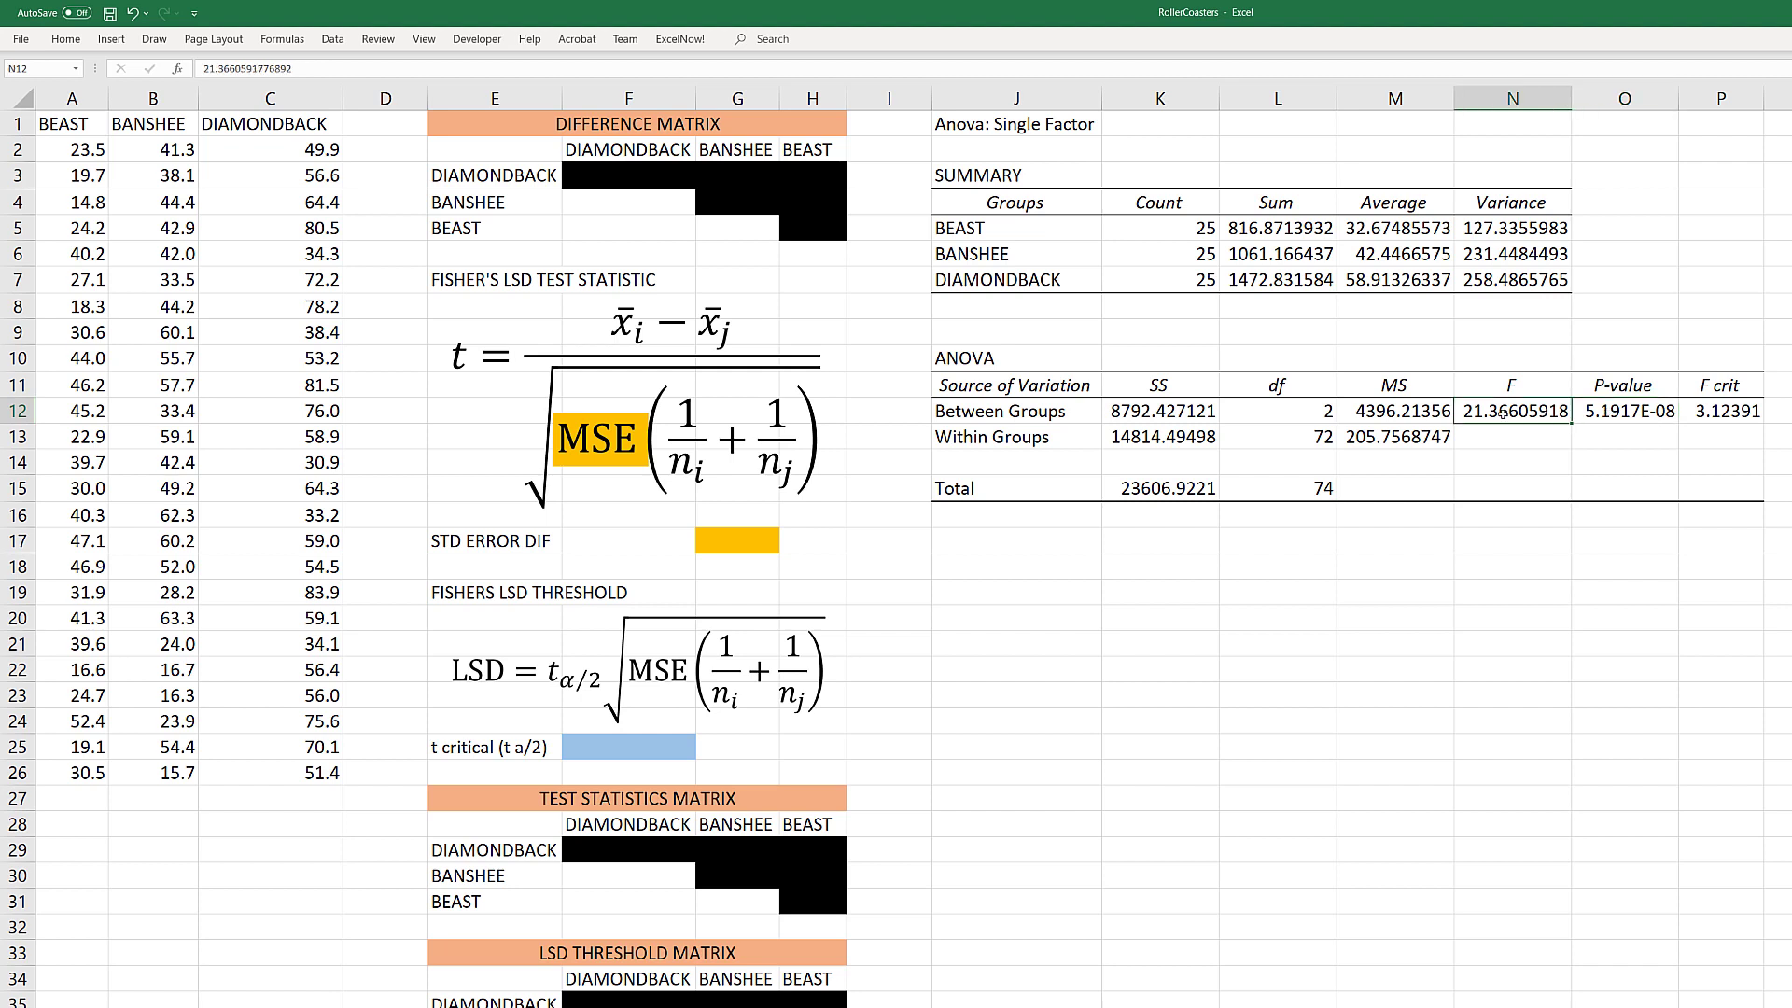
pyautogui.click(1397, 436)
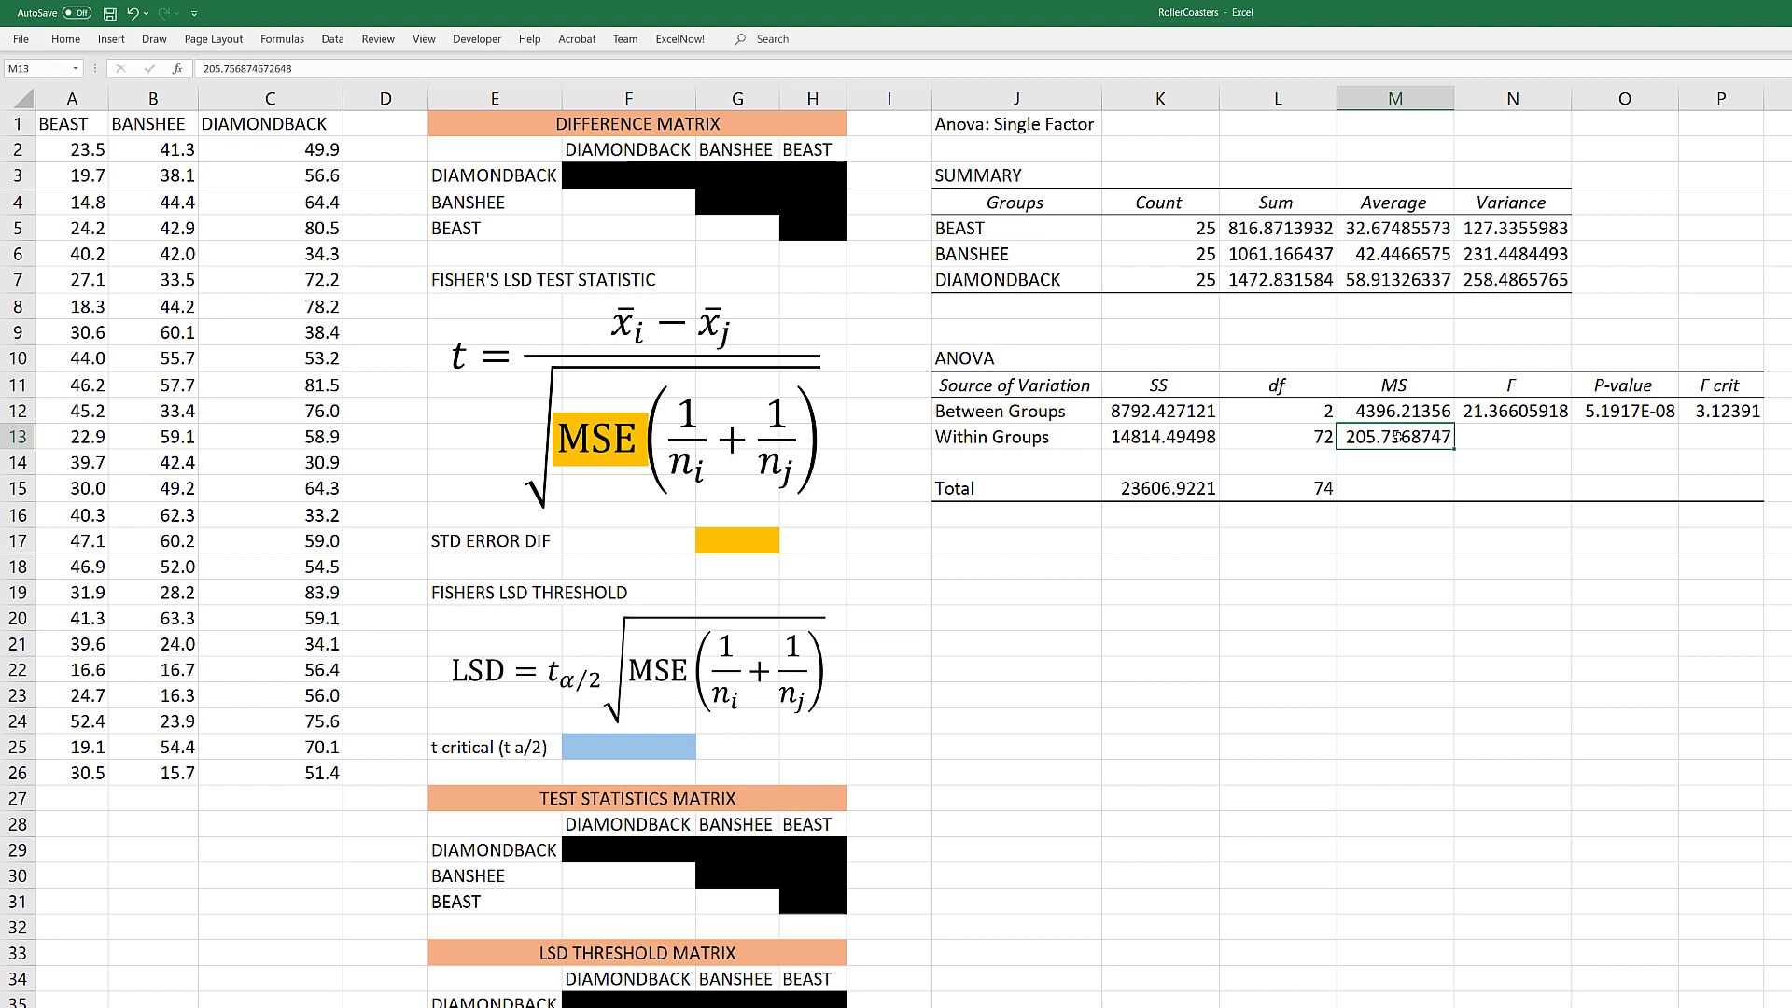
pyautogui.click(65, 38)
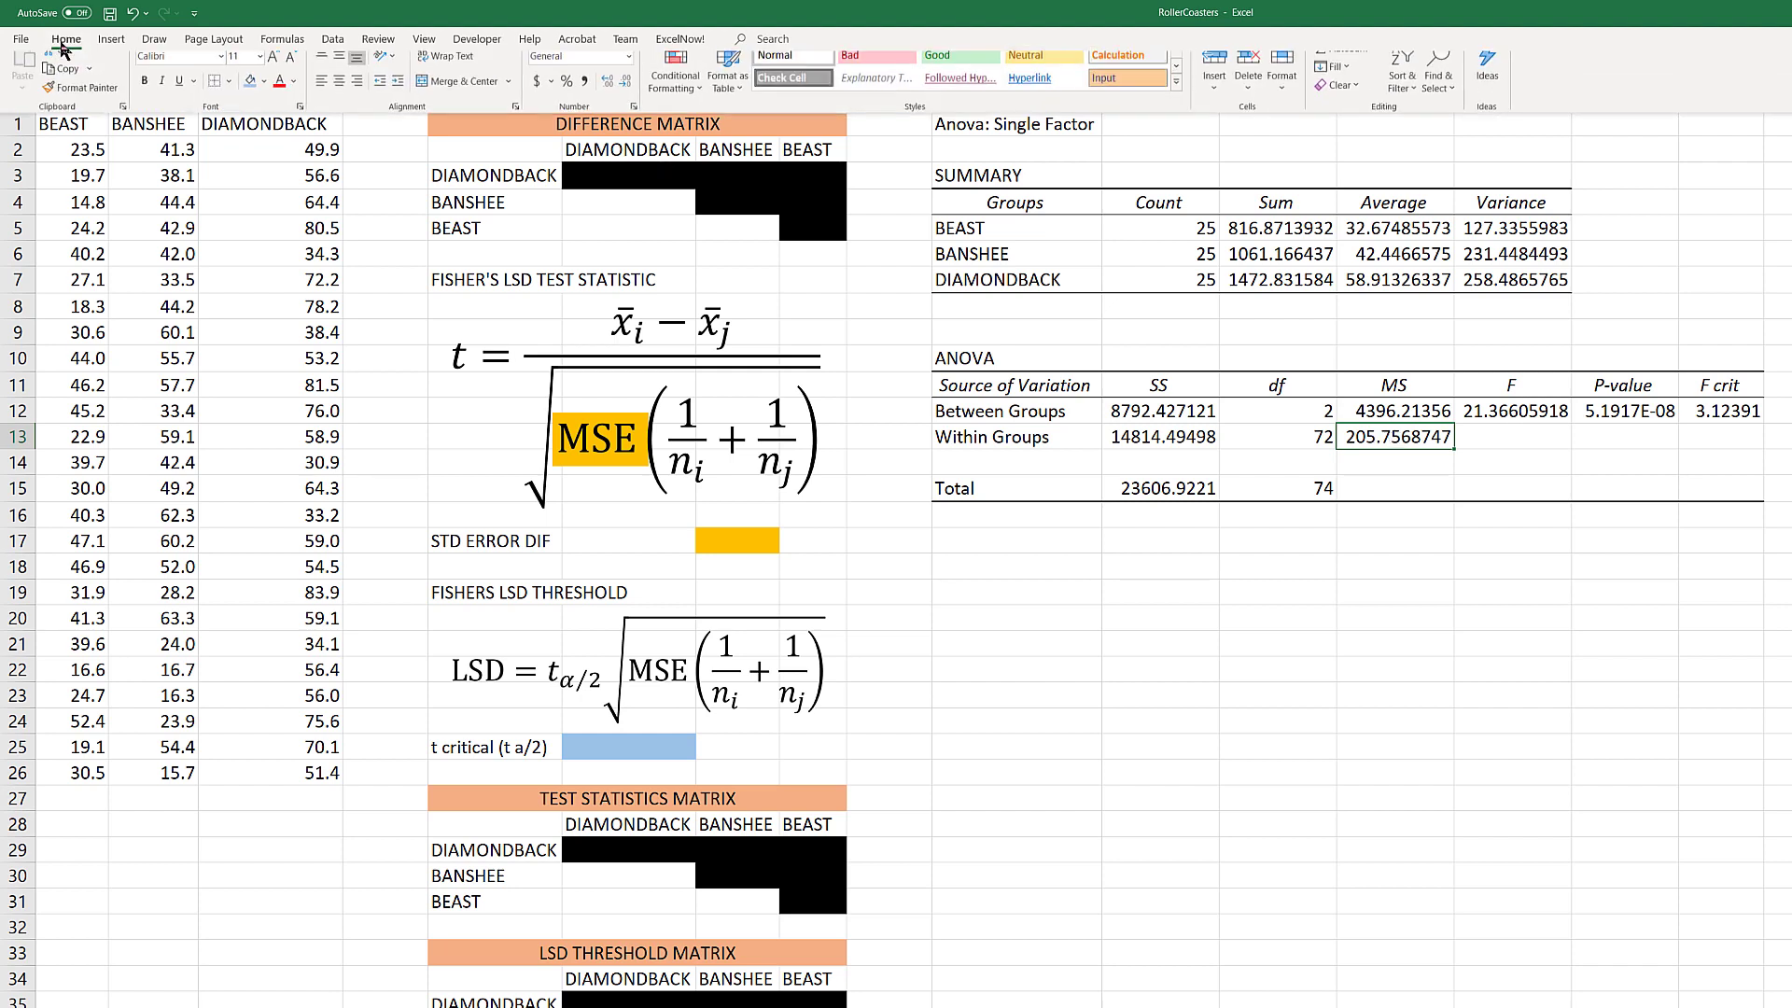
pyautogui.click(264, 95)
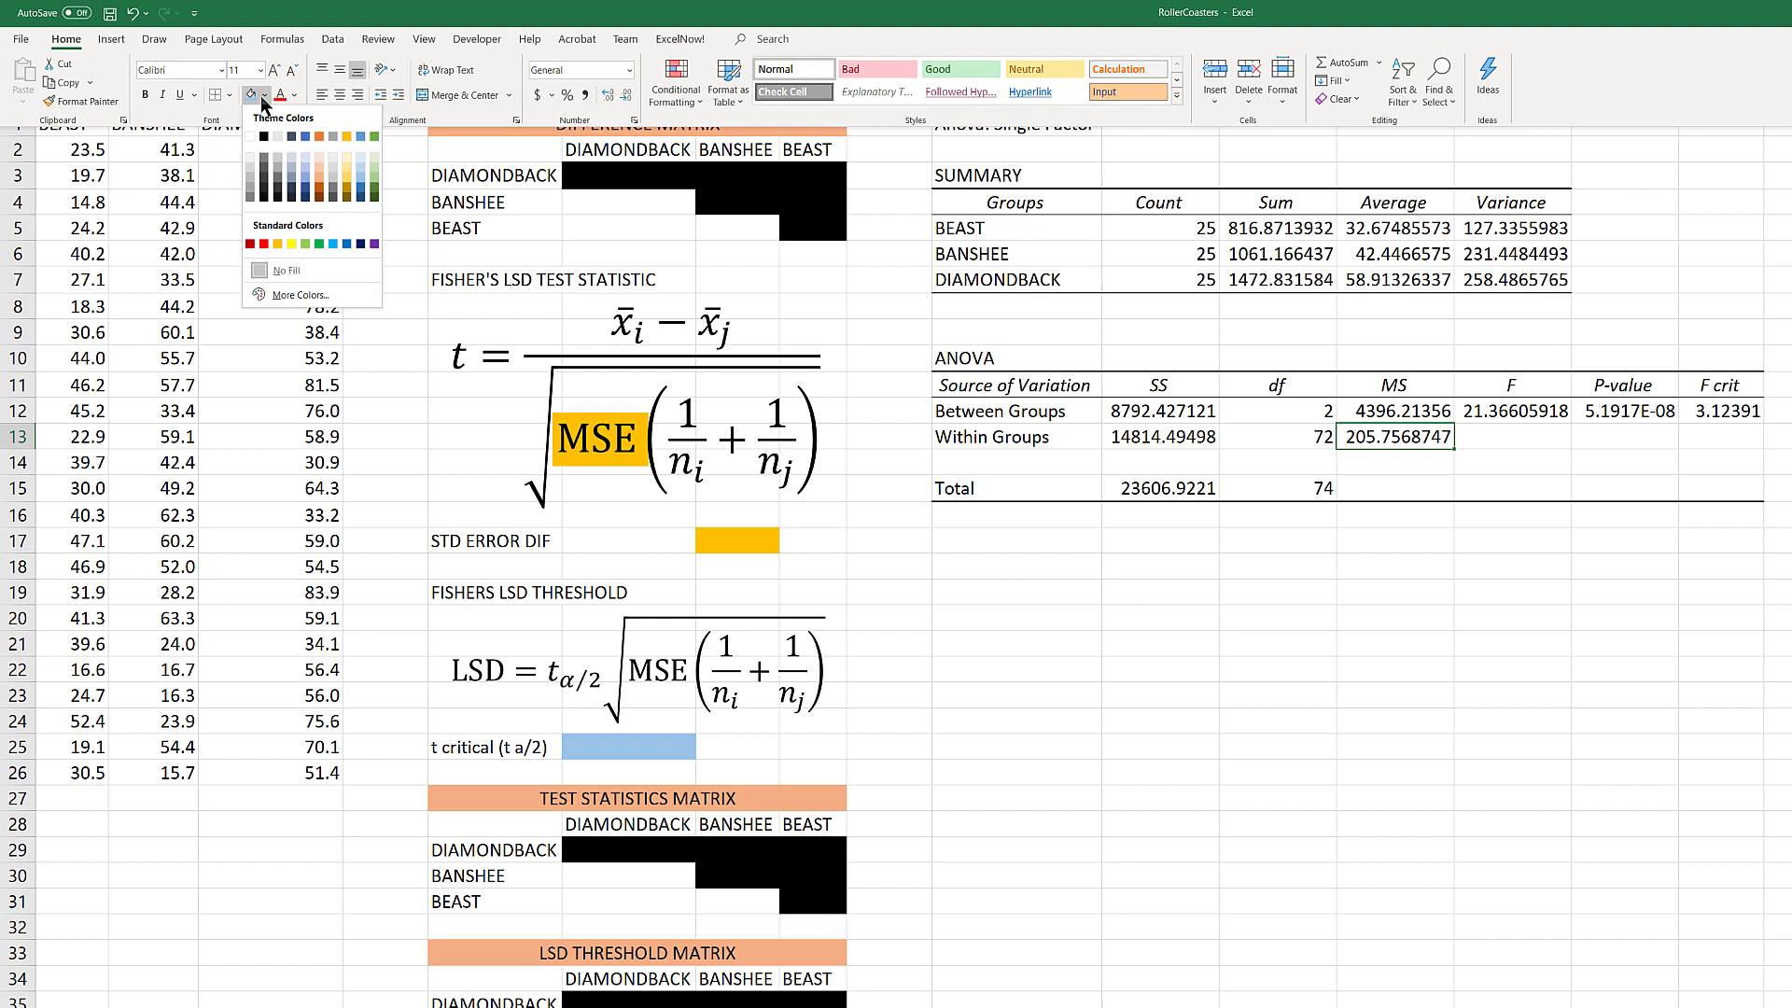
pyautogui.click(322, 182)
# - Fill the within-groups df cell L13 (72) with green
pyautogui.click(1291, 435)
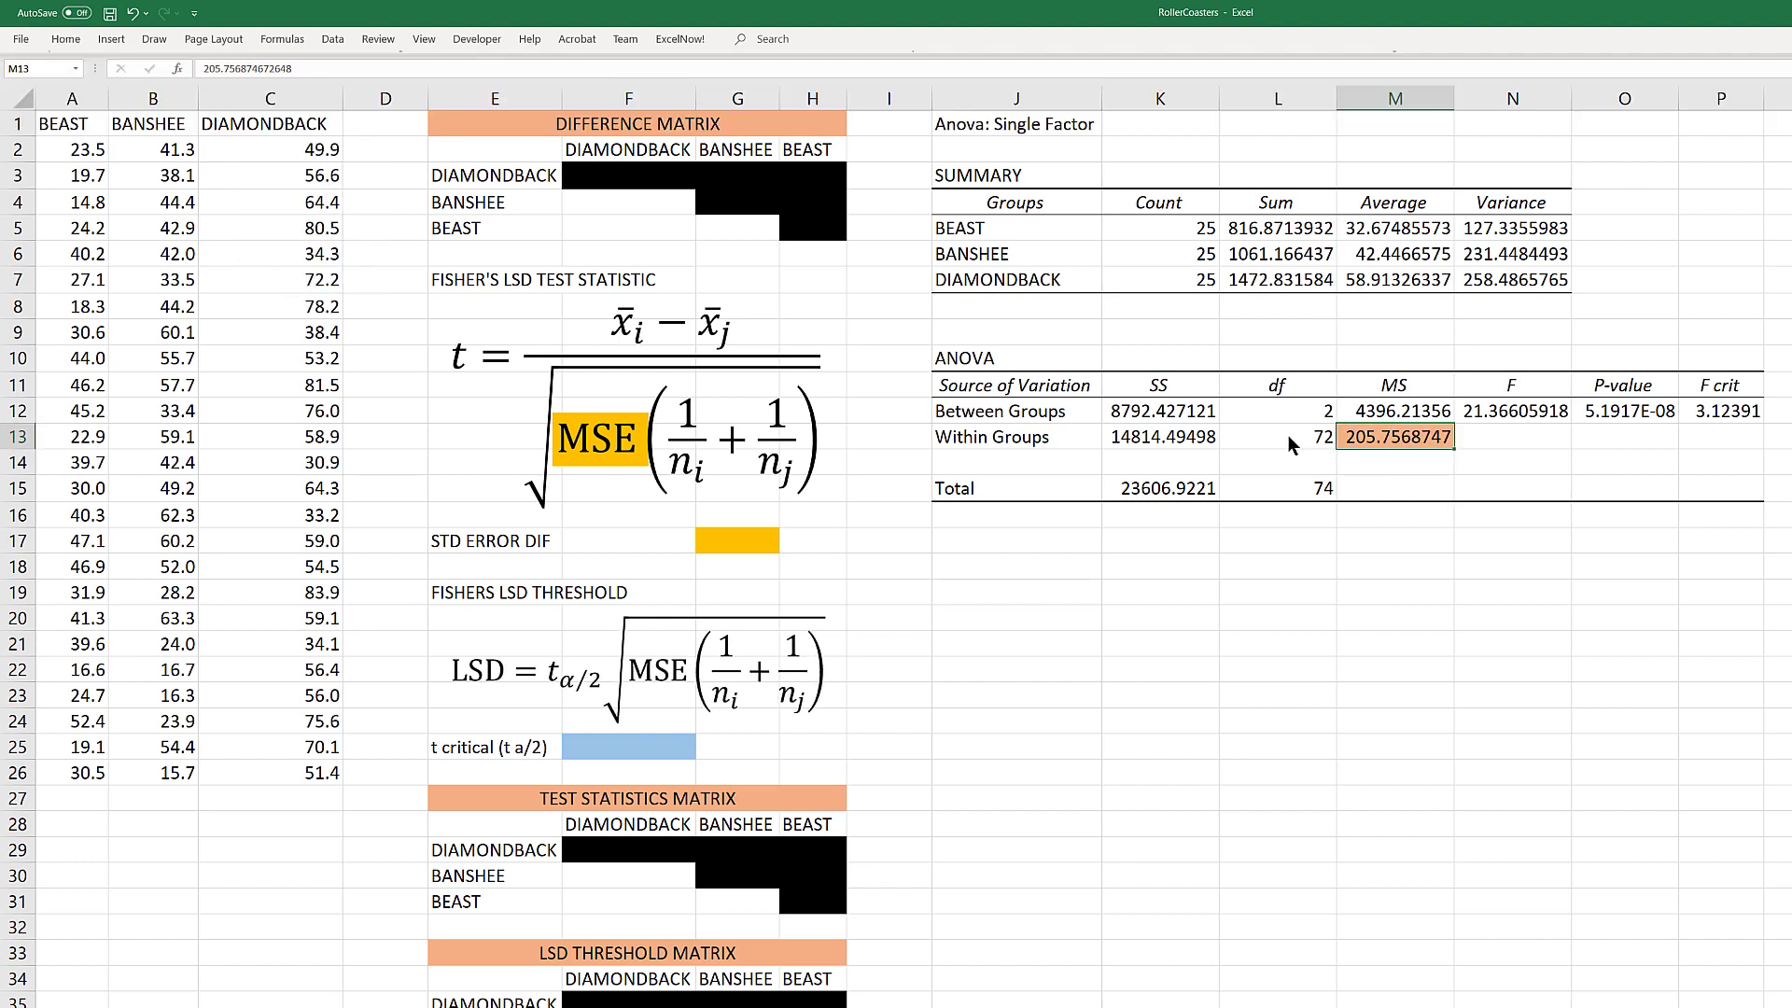
pyautogui.click(1293, 439)
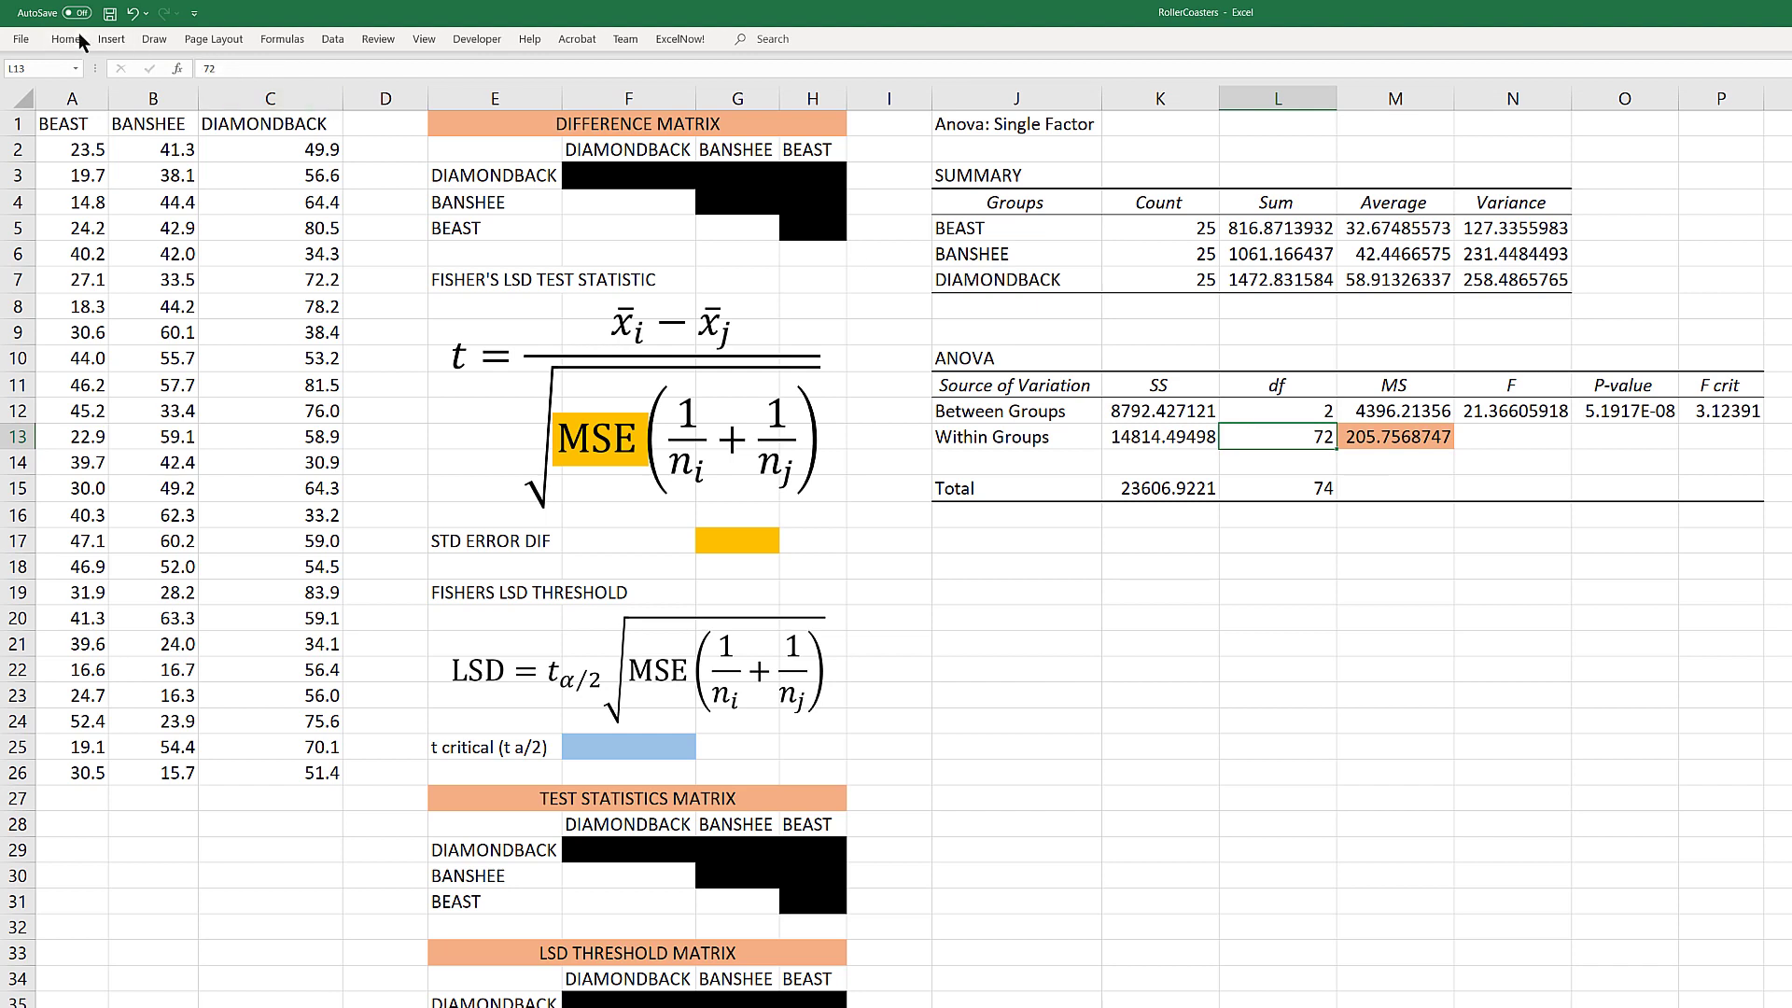
pyautogui.click(112, 44)
pyautogui.click(266, 95)
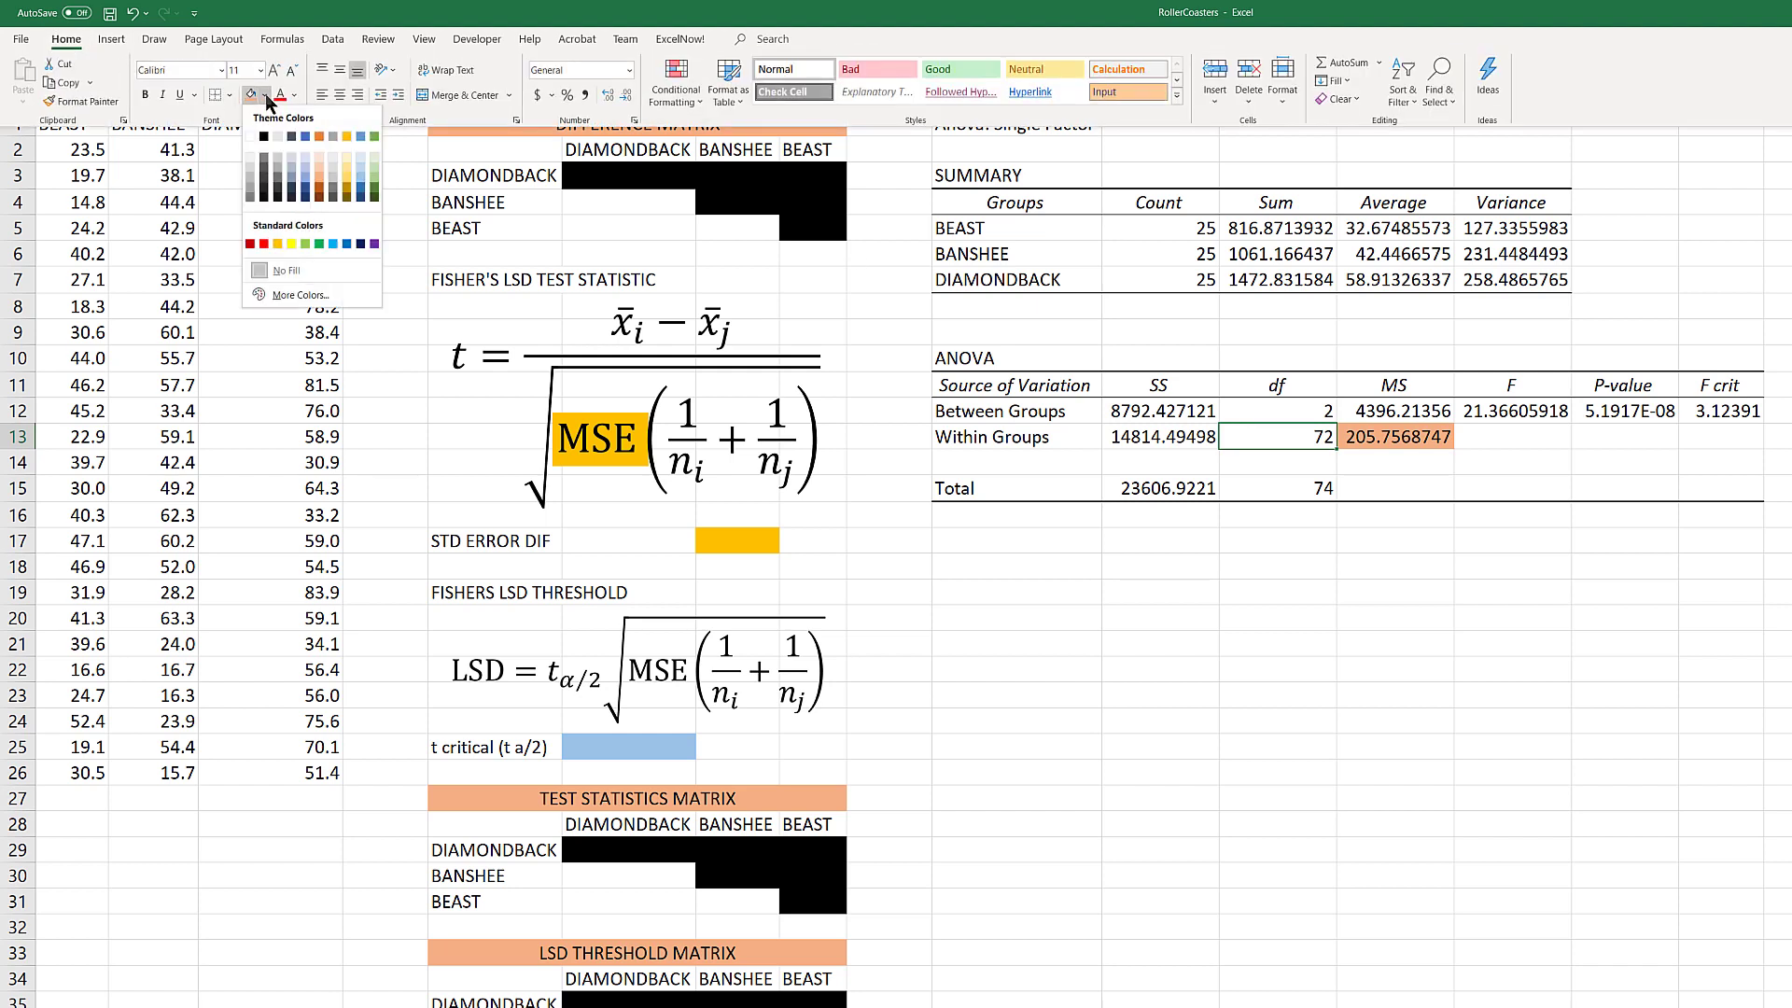
pyautogui.click(371, 184)
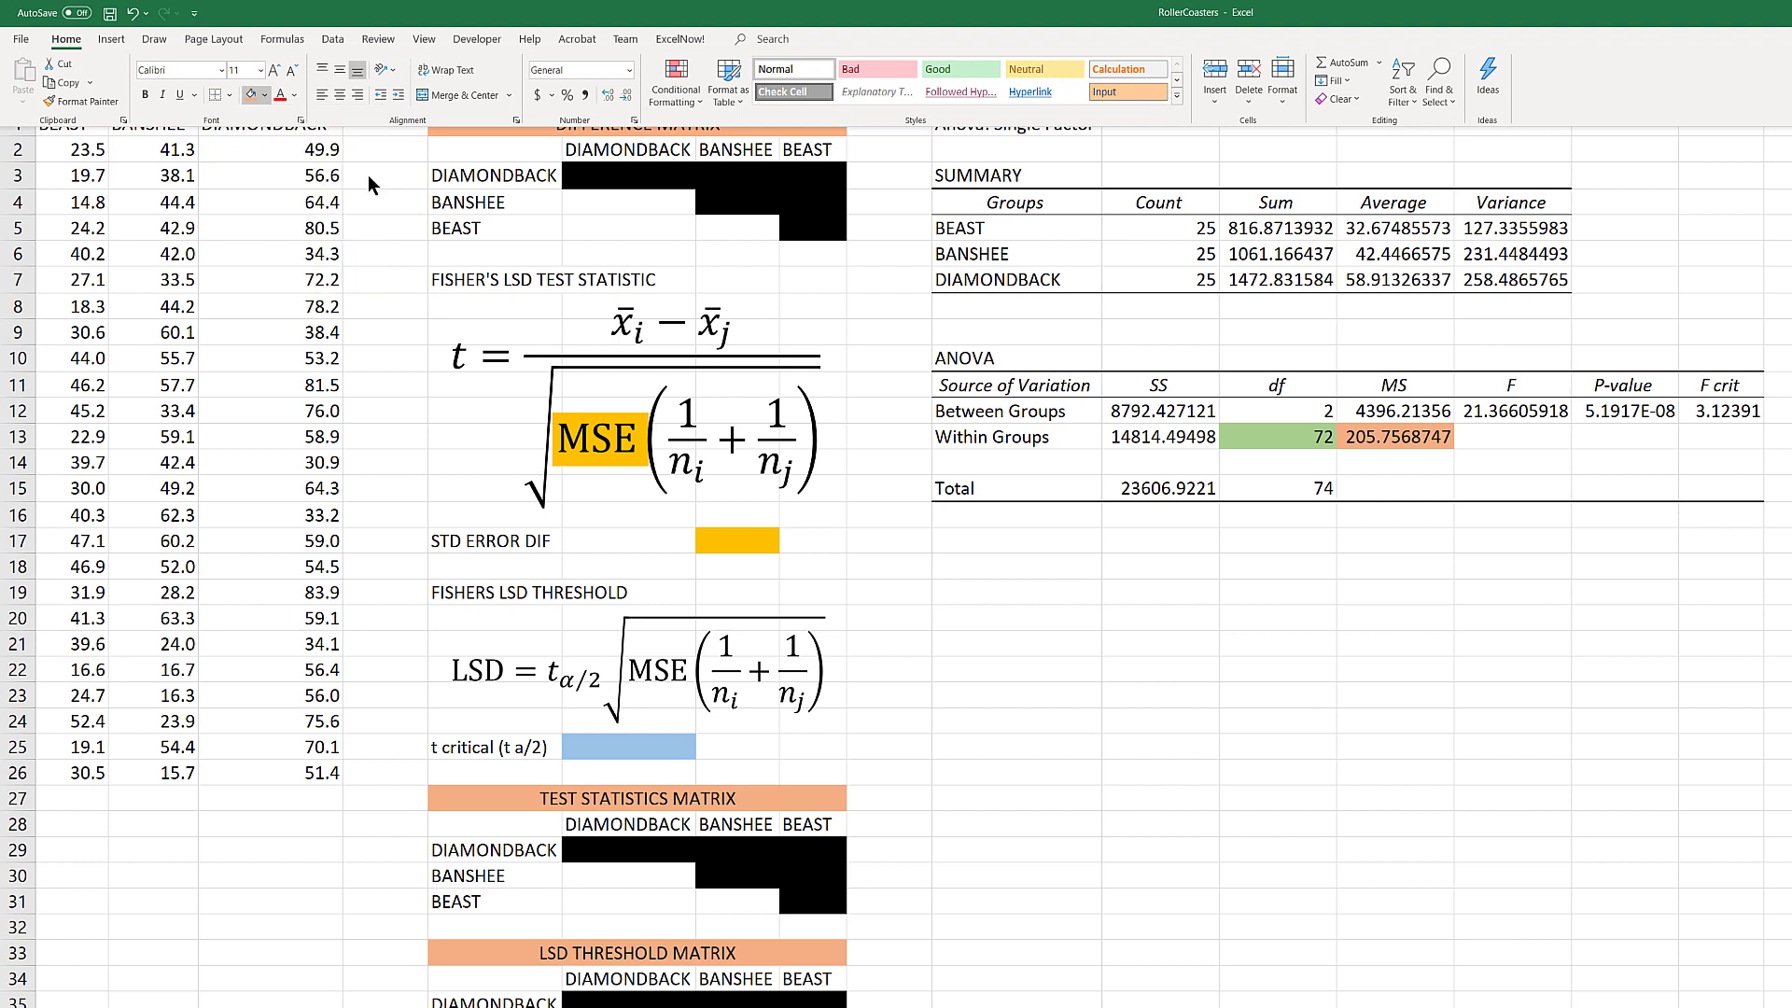
pyautogui.click(1362, 441)
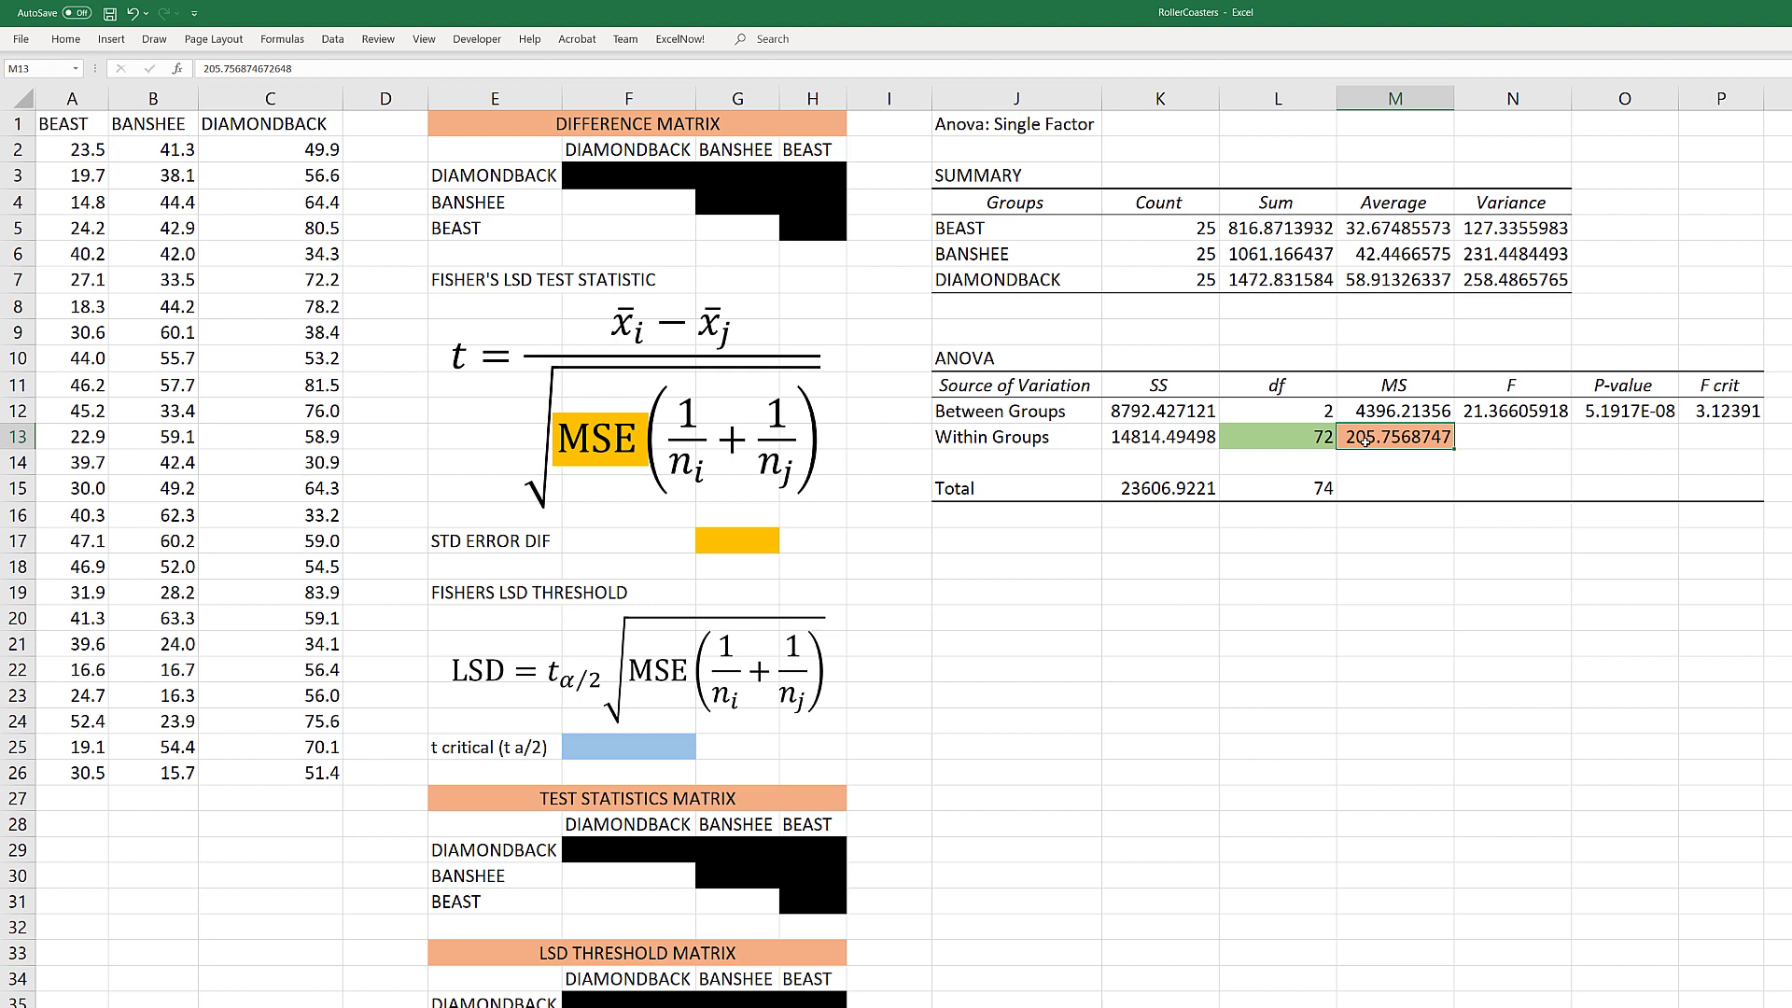
# - Enter =M6-M7 in F4 and =M5-M7 in F5, giving −16.46660588 and −26.23840764
pyautogui.click(611, 200)
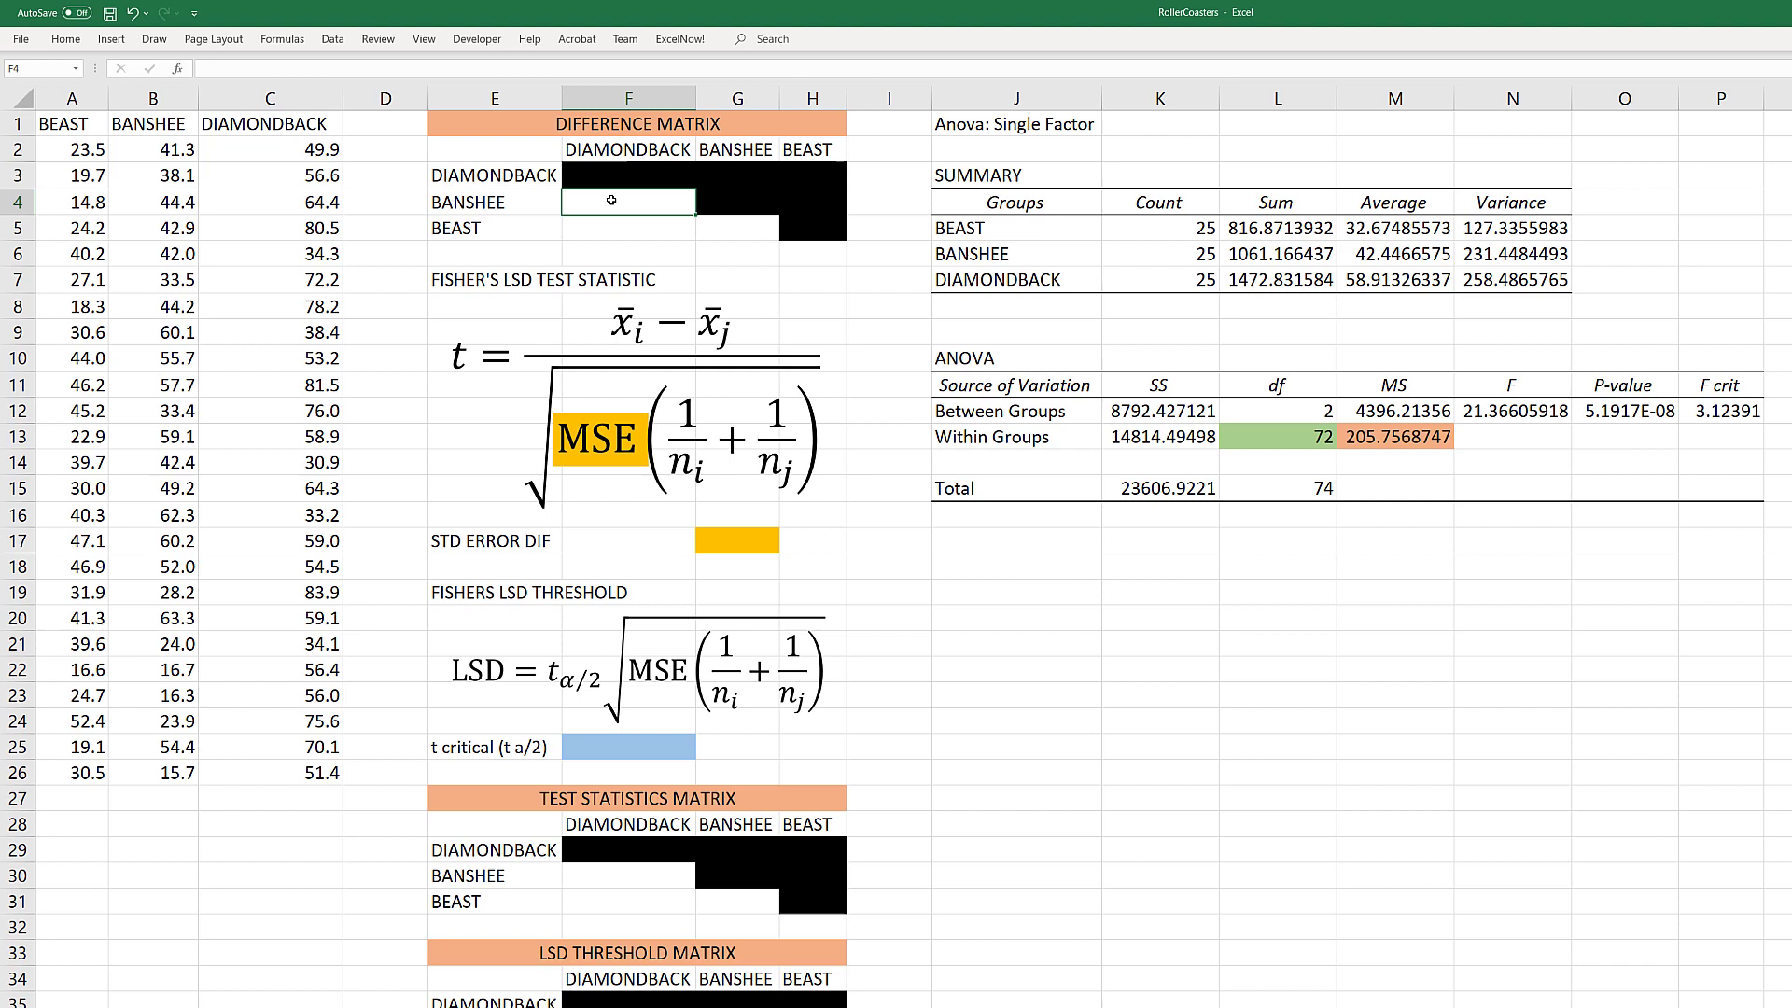
pyautogui.write('=')
pyautogui.click(1384, 258)
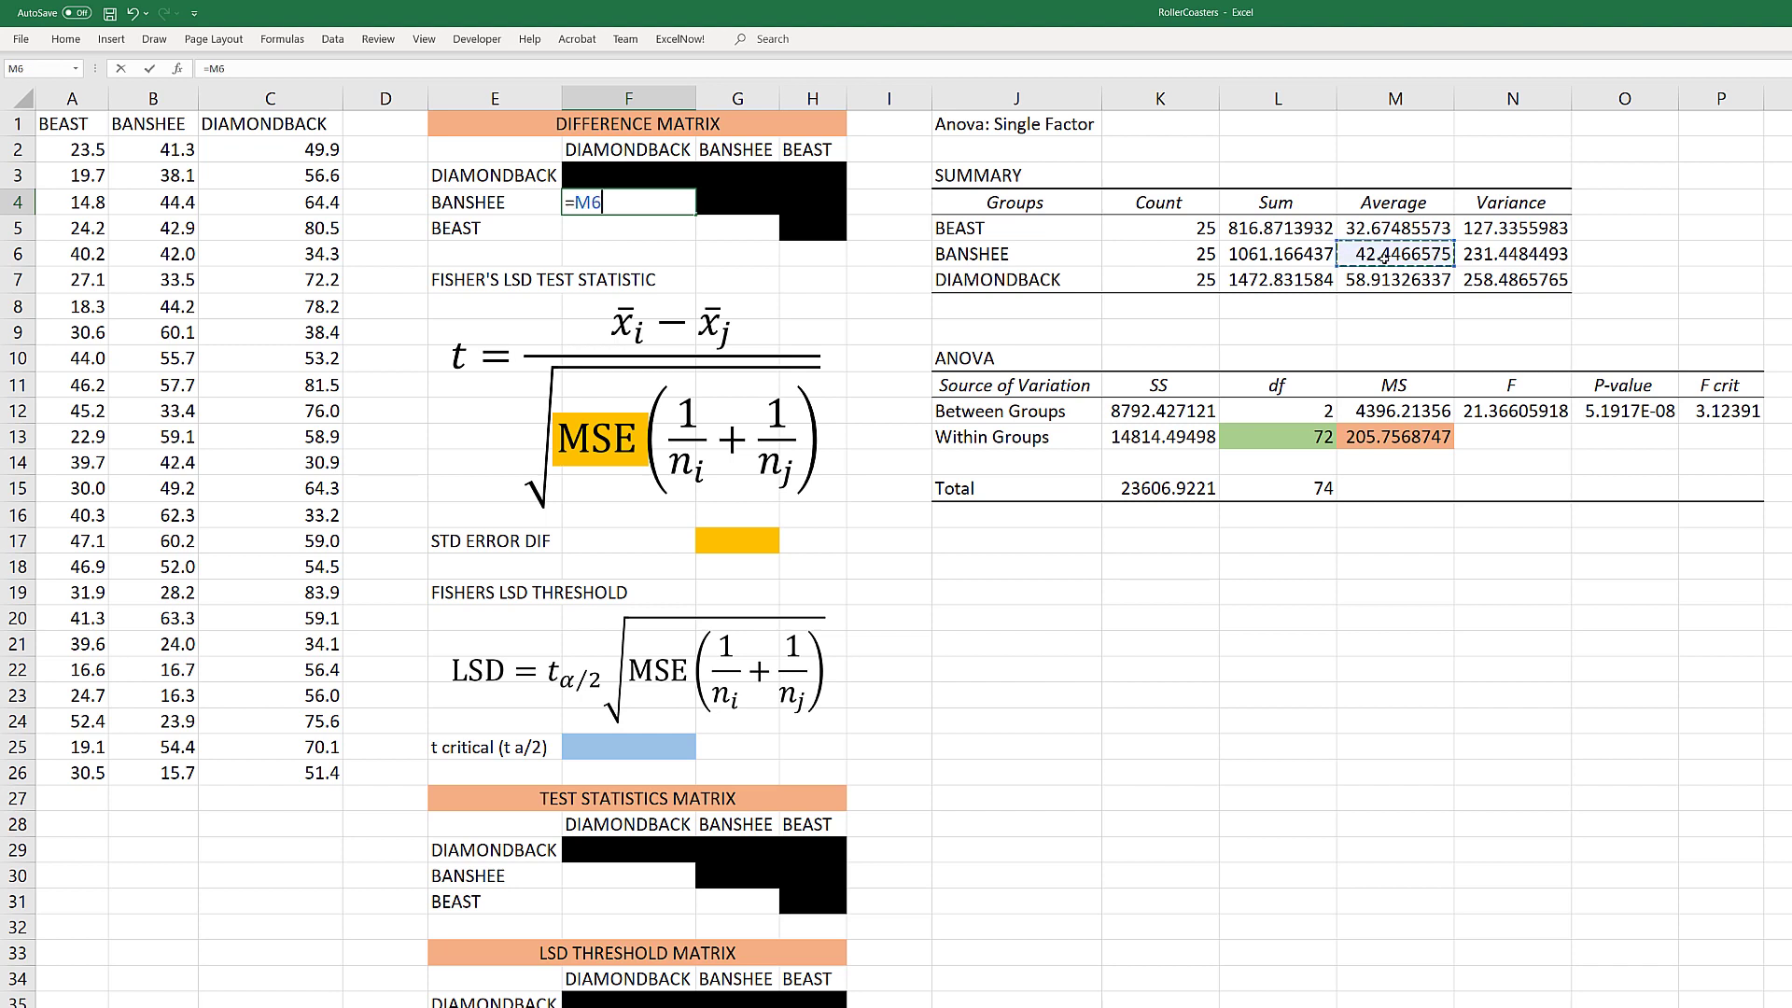
pyautogui.write('-')
pyautogui.click(1385, 279)
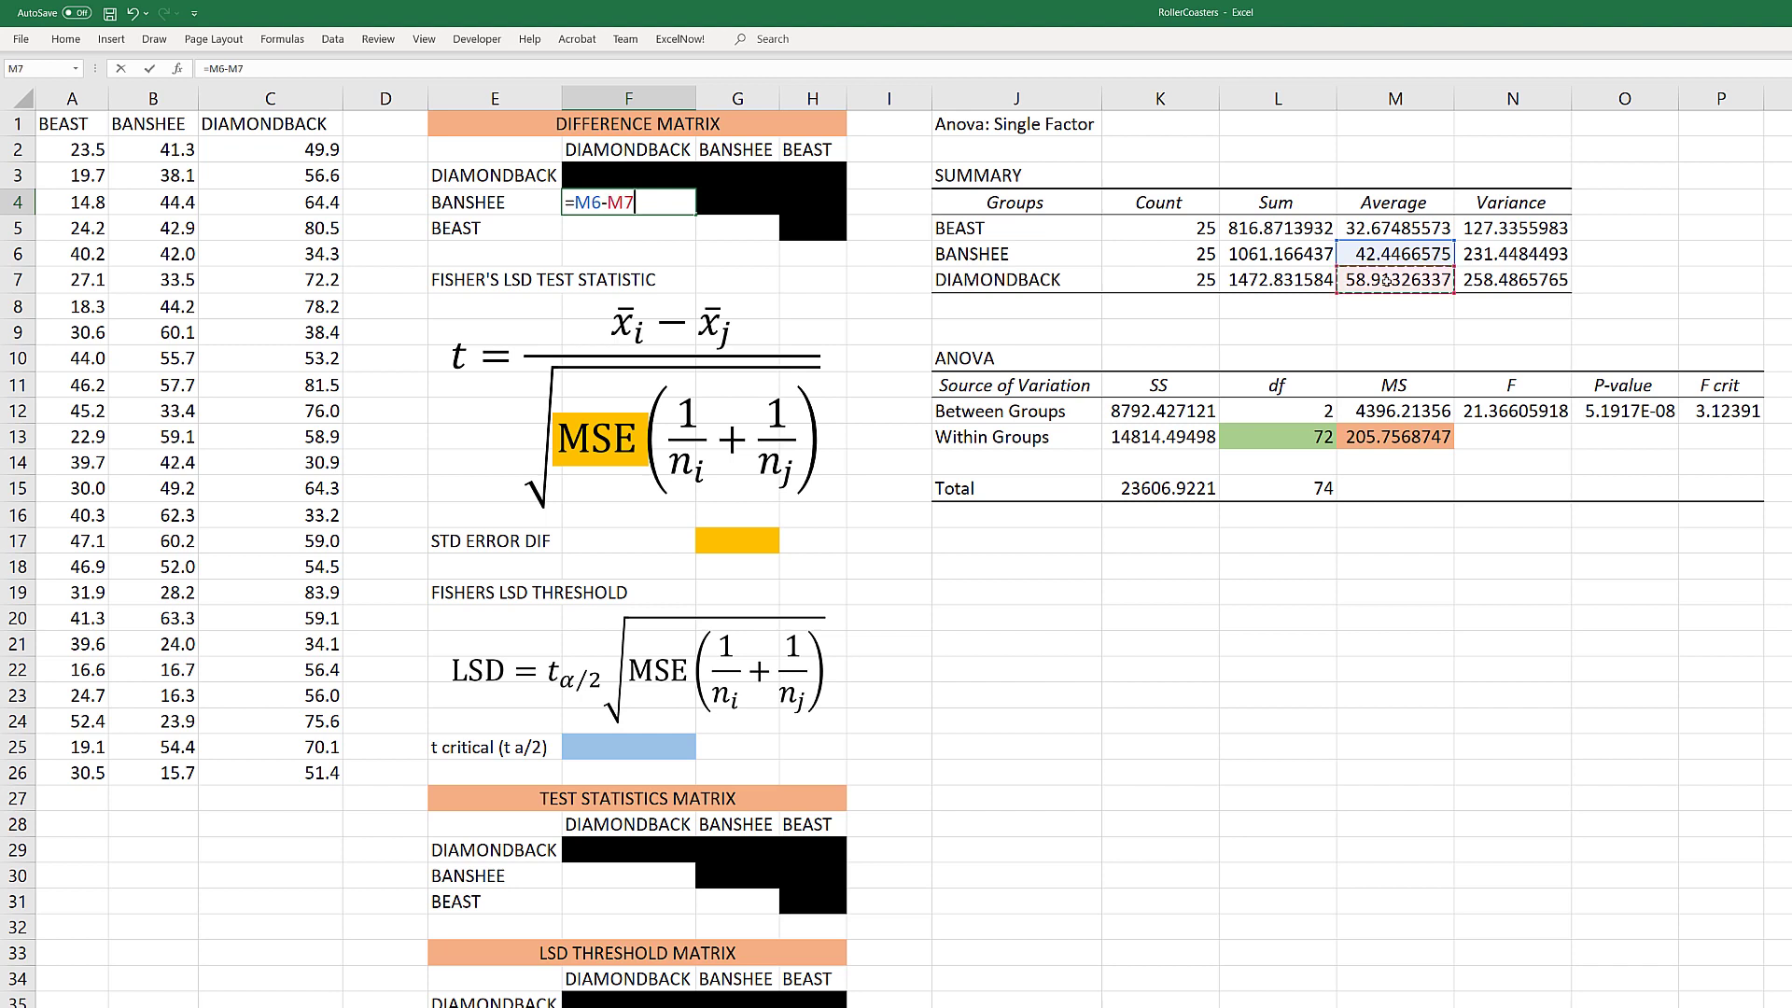
pyautogui.press('Return')
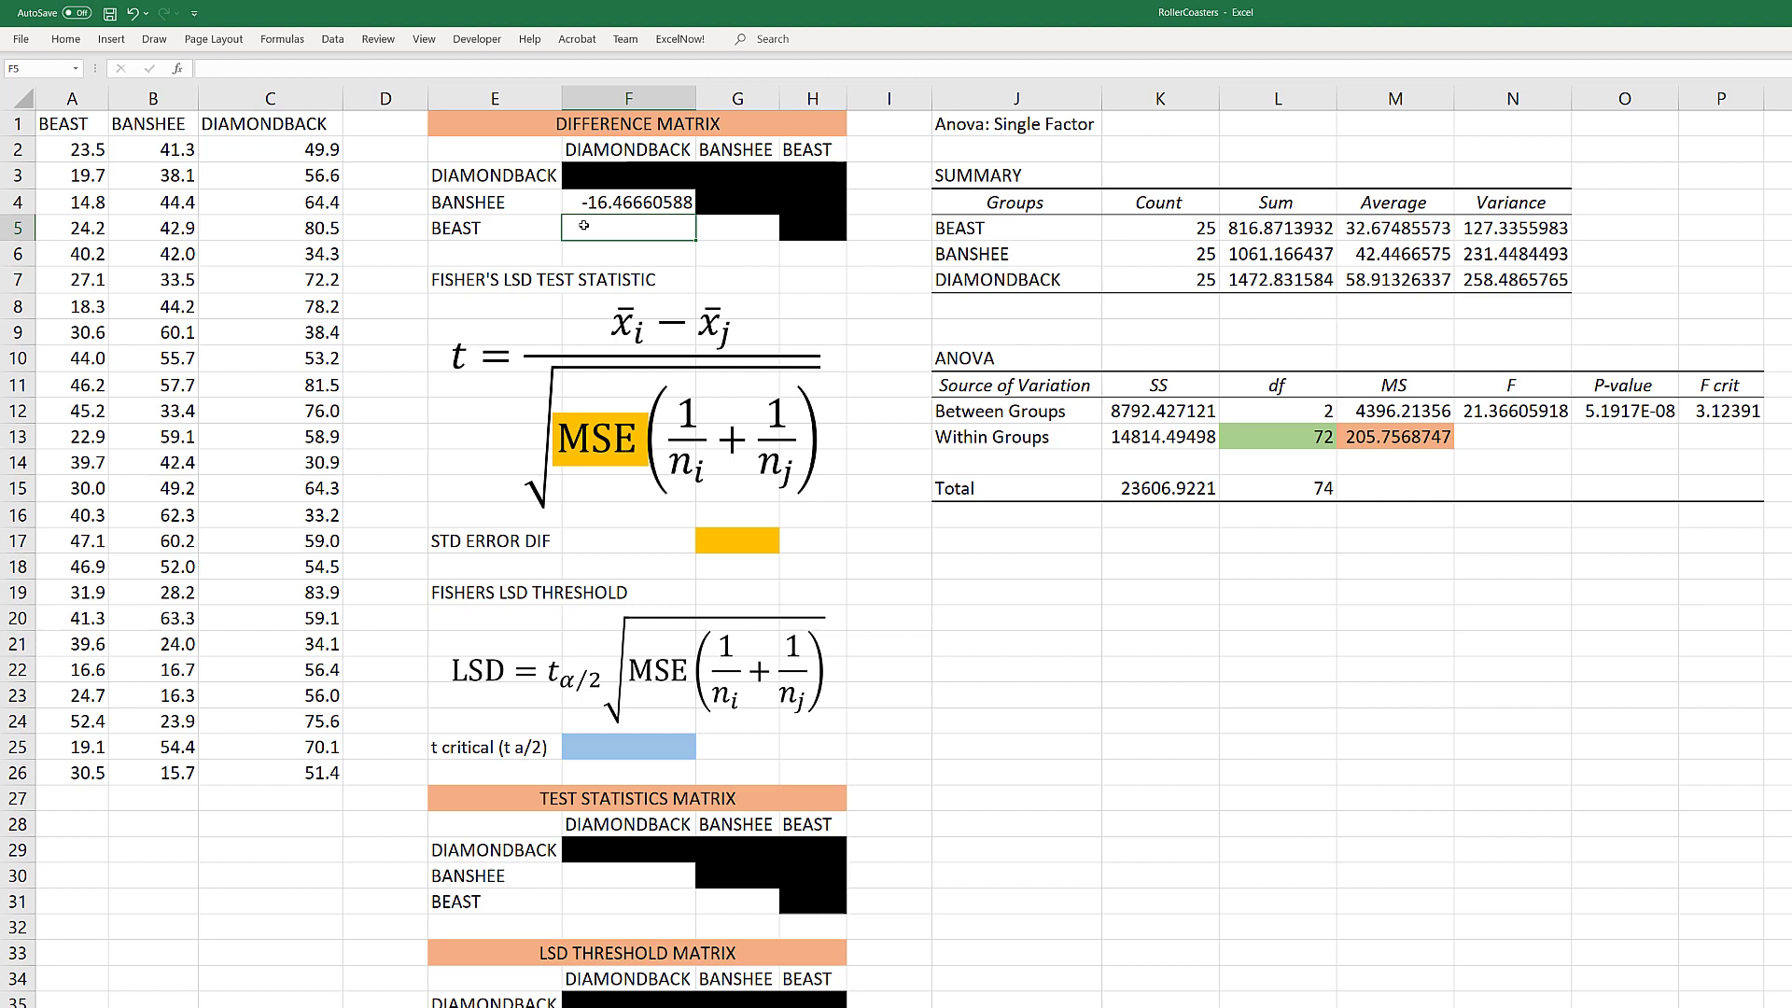
pyautogui.write('=')
pyautogui.click(1358, 224)
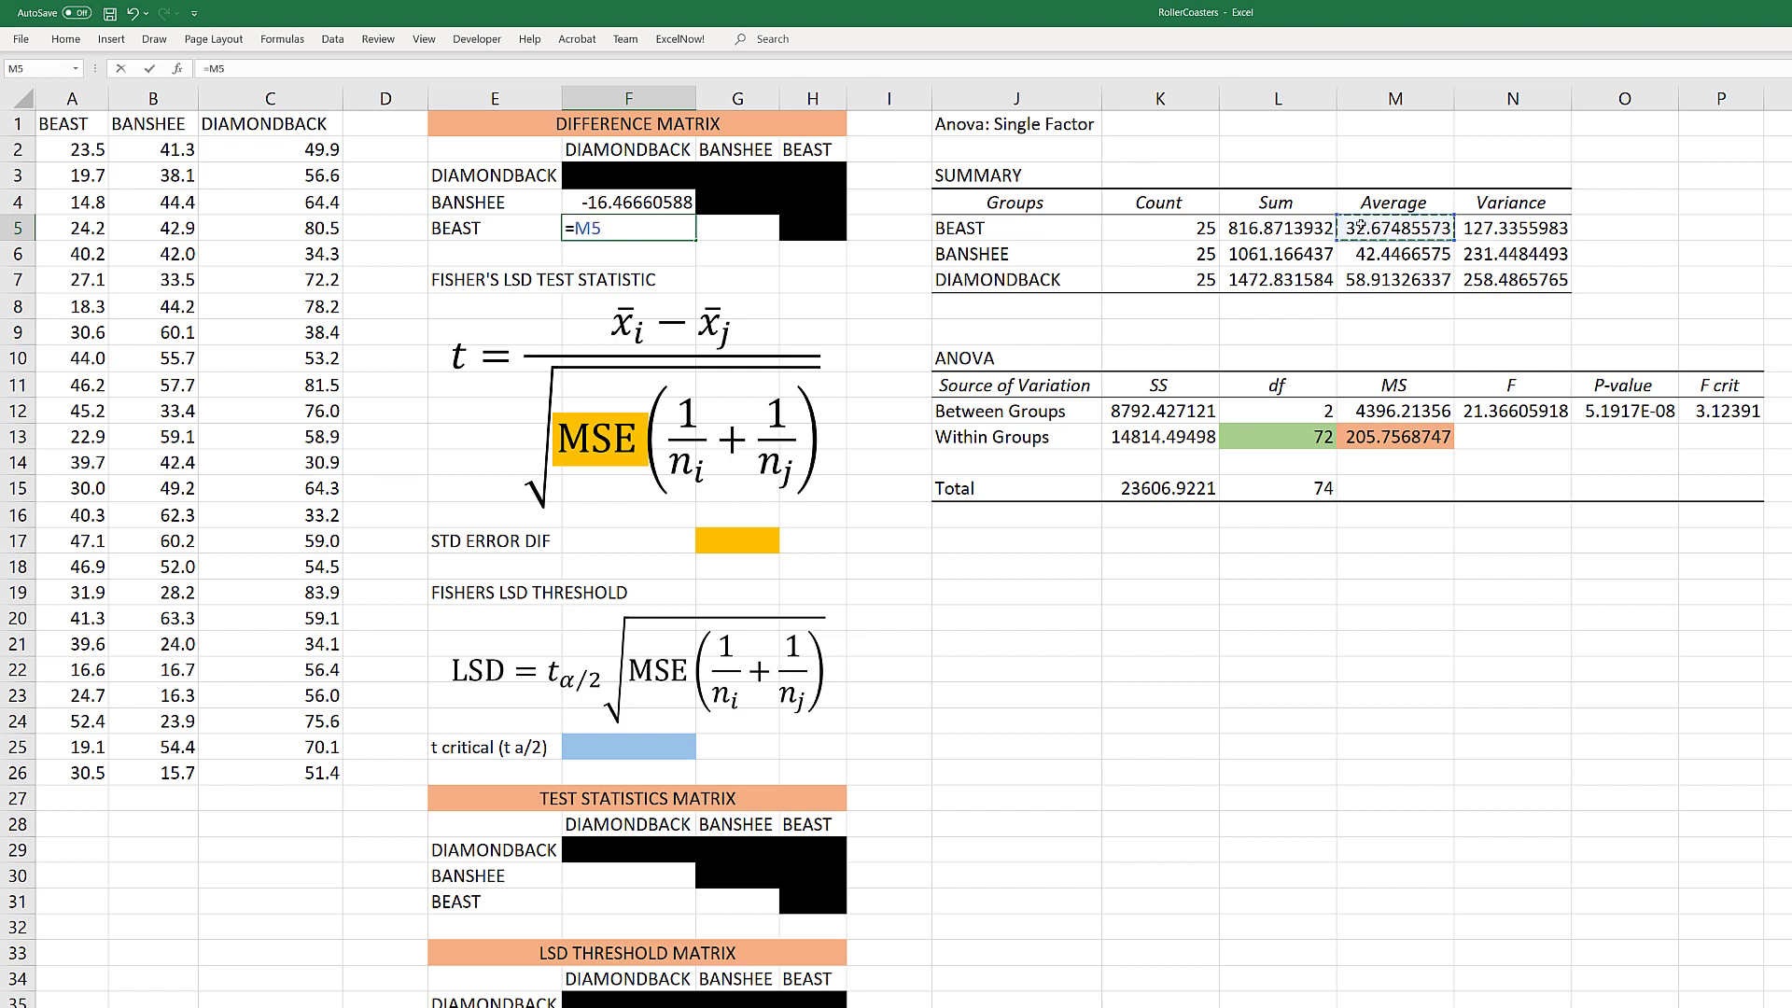
pyautogui.write('-')
pyautogui.click(1397, 280)
pyautogui.press('Return')
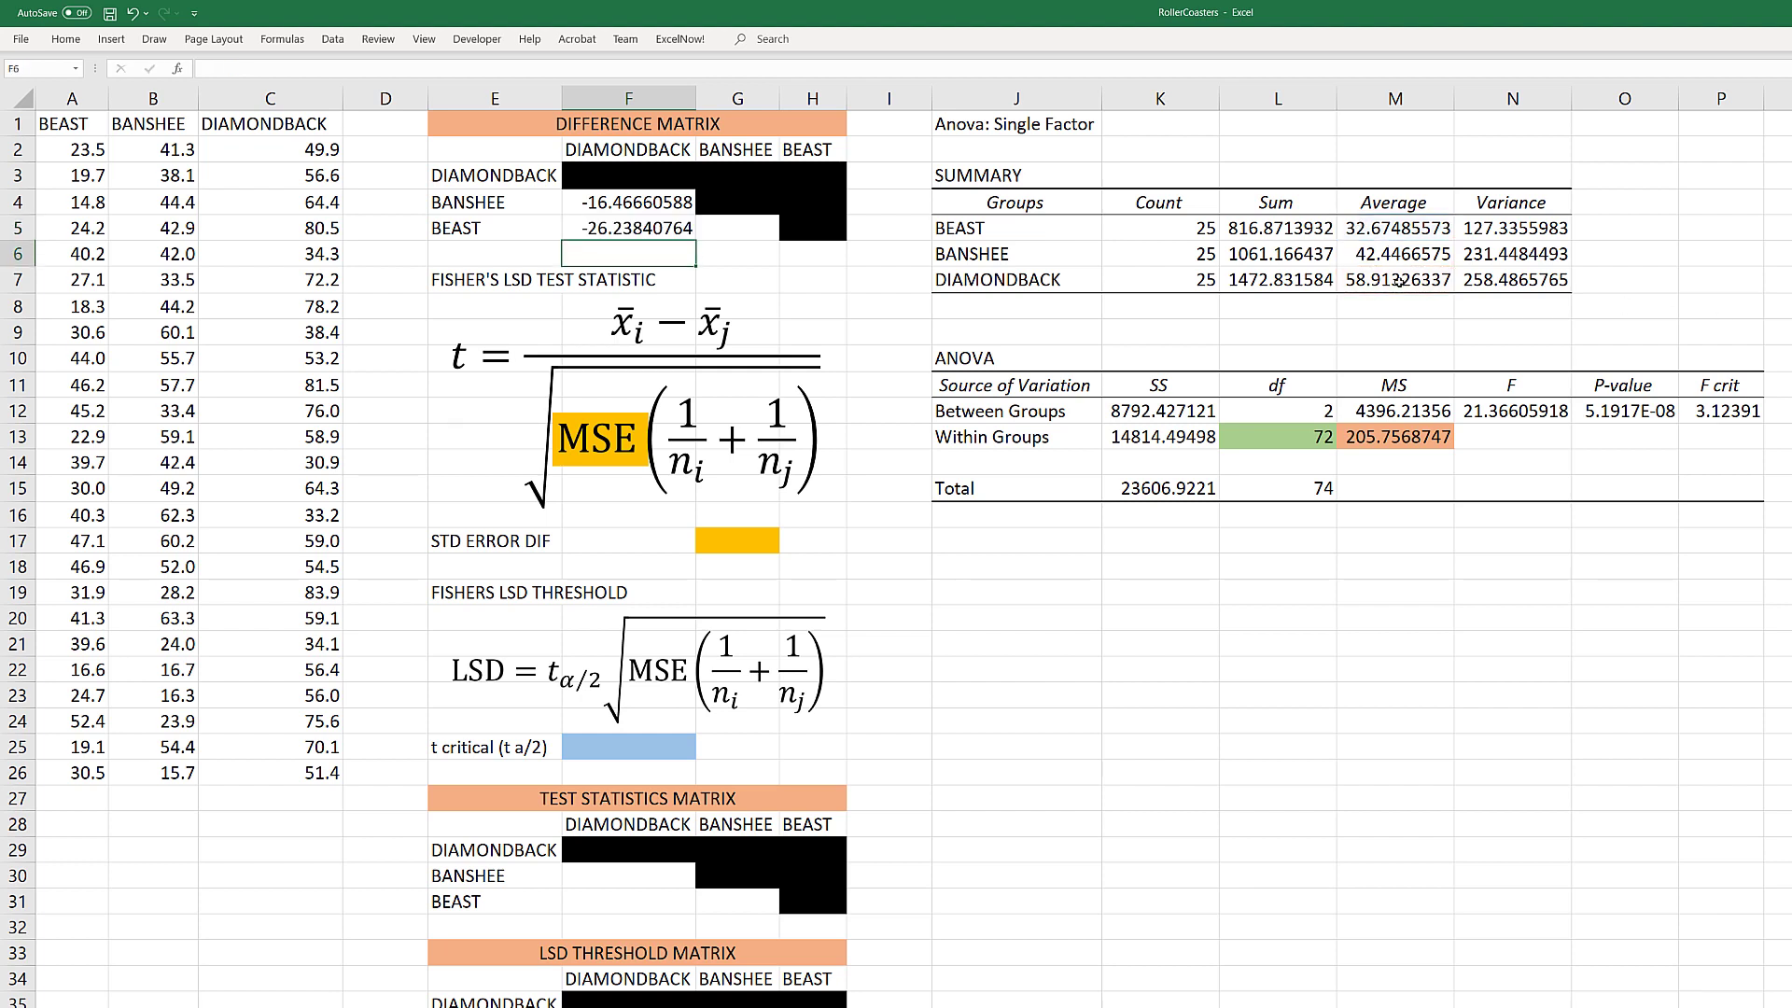
# - Enter =M5-M6 in G5 for the BEAST minus BANSHEE difference, −9.7718
pyautogui.click(732, 229)
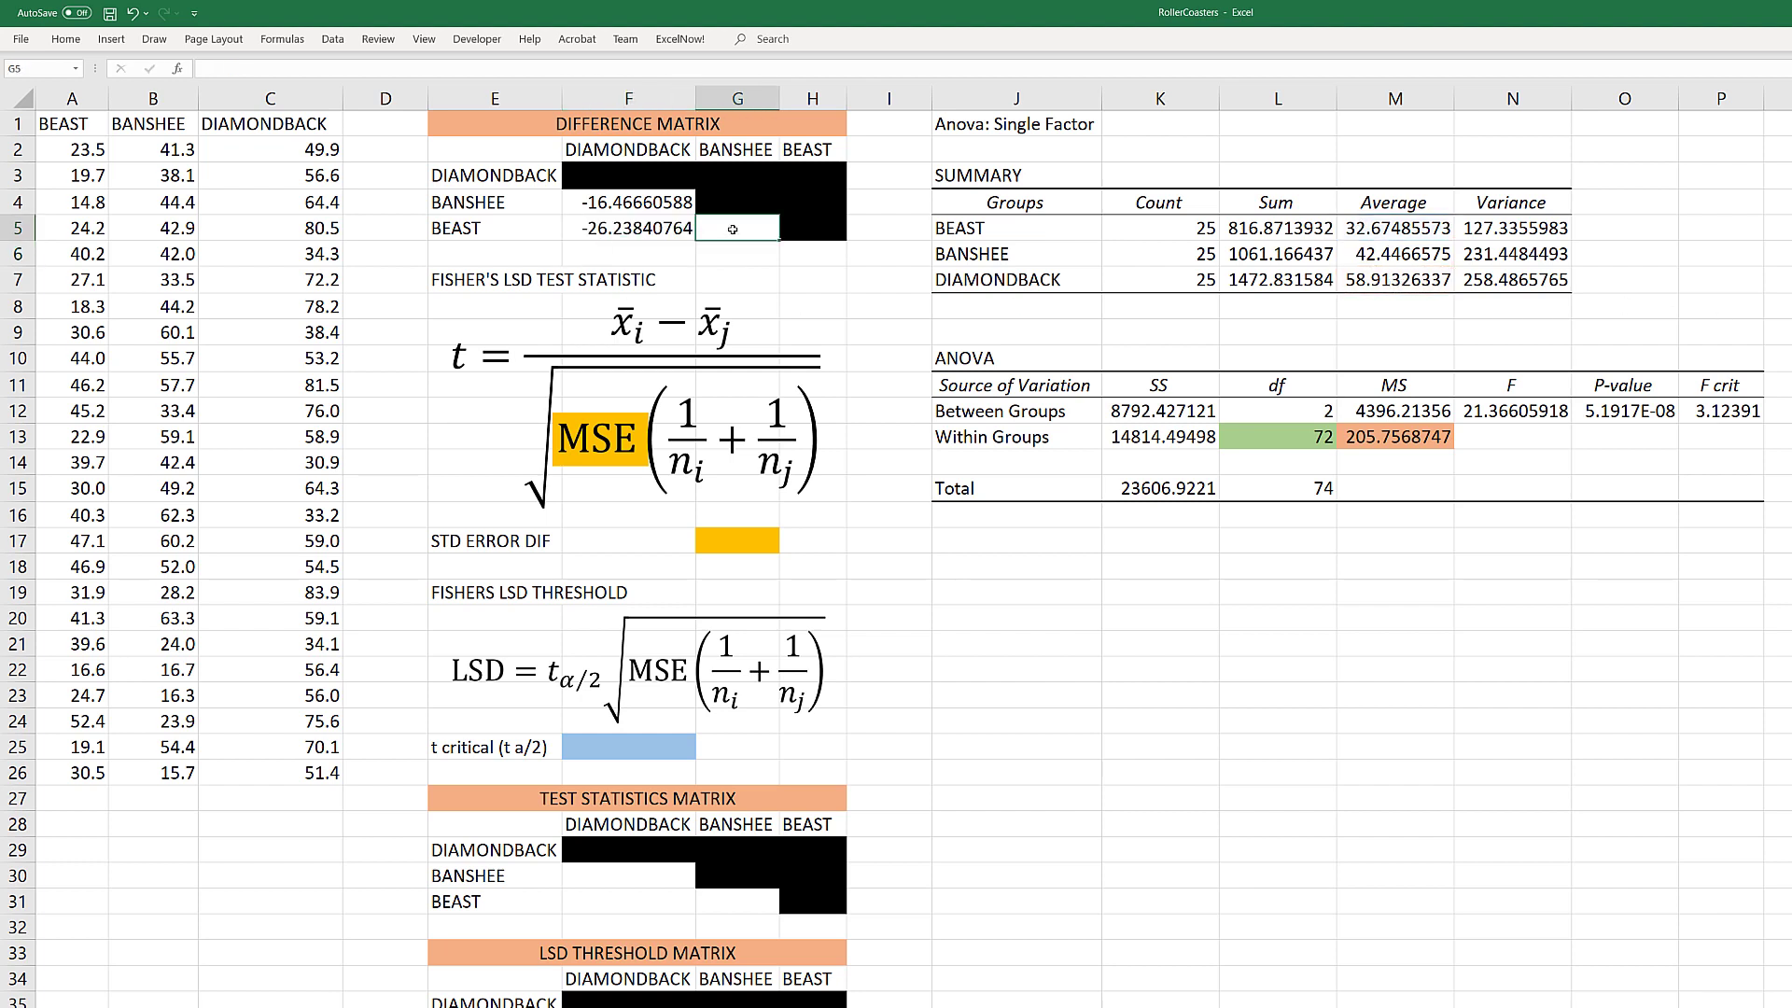
pyautogui.write('=')
pyautogui.click(1377, 231)
pyautogui.write('-')
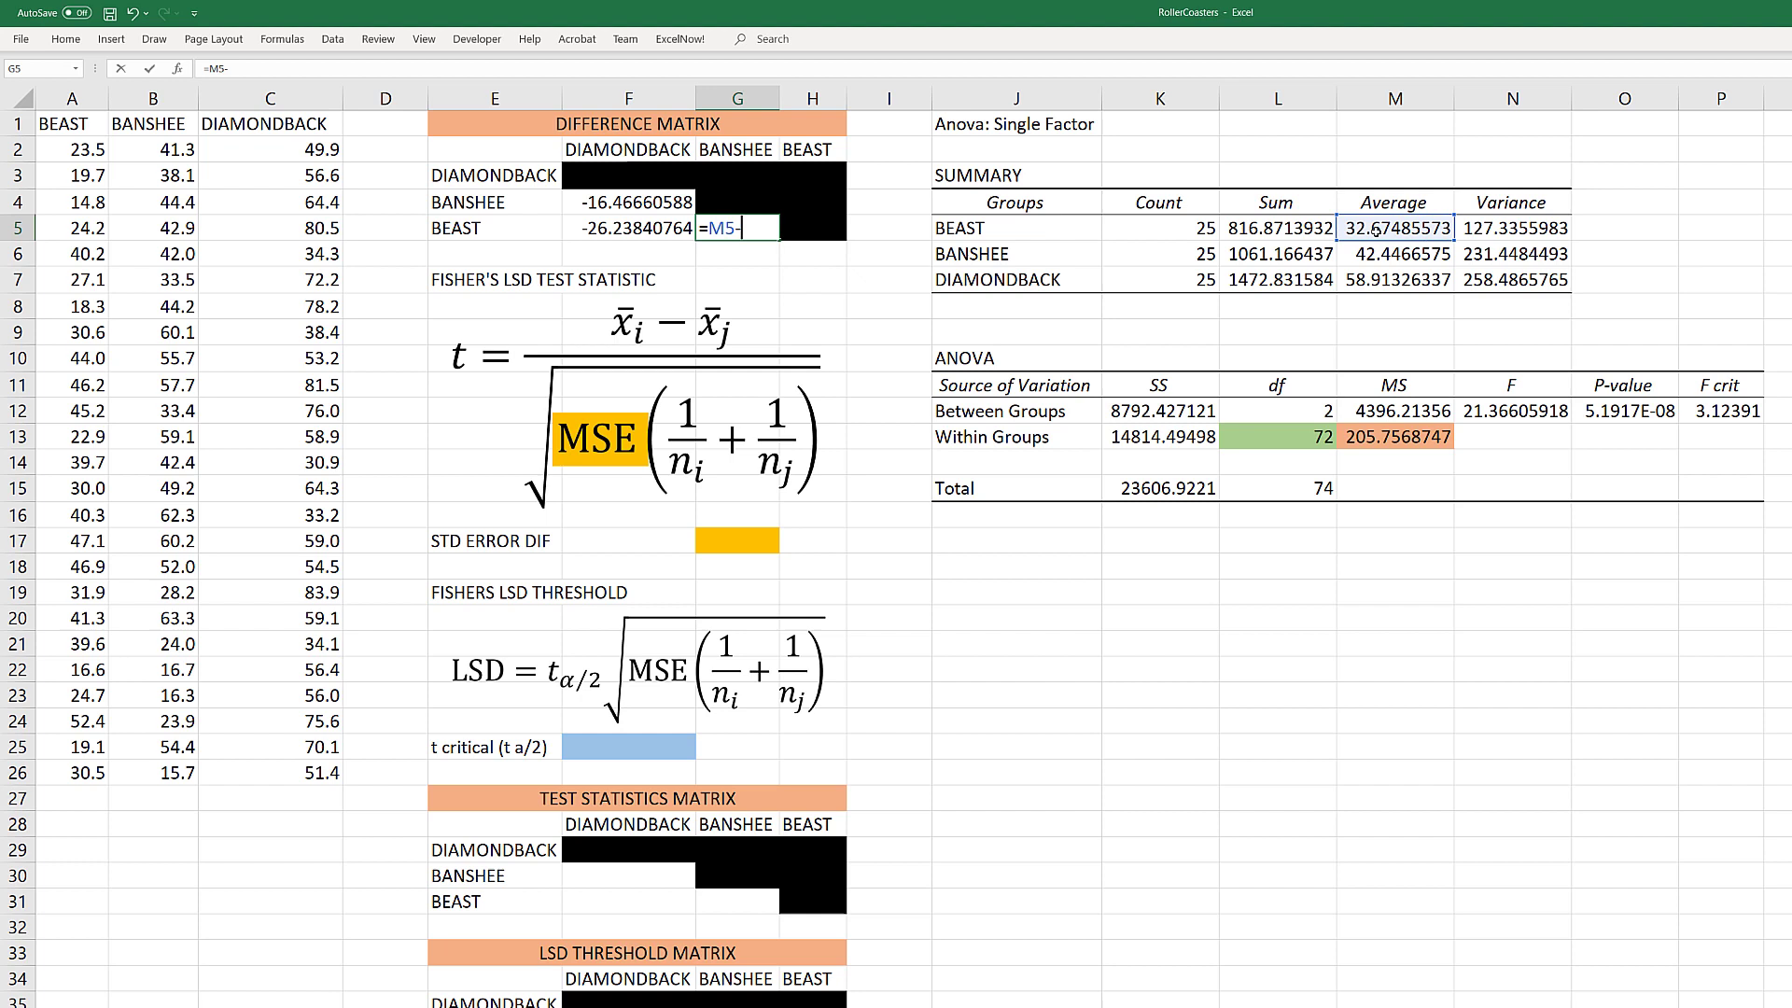
pyautogui.click(1379, 253)
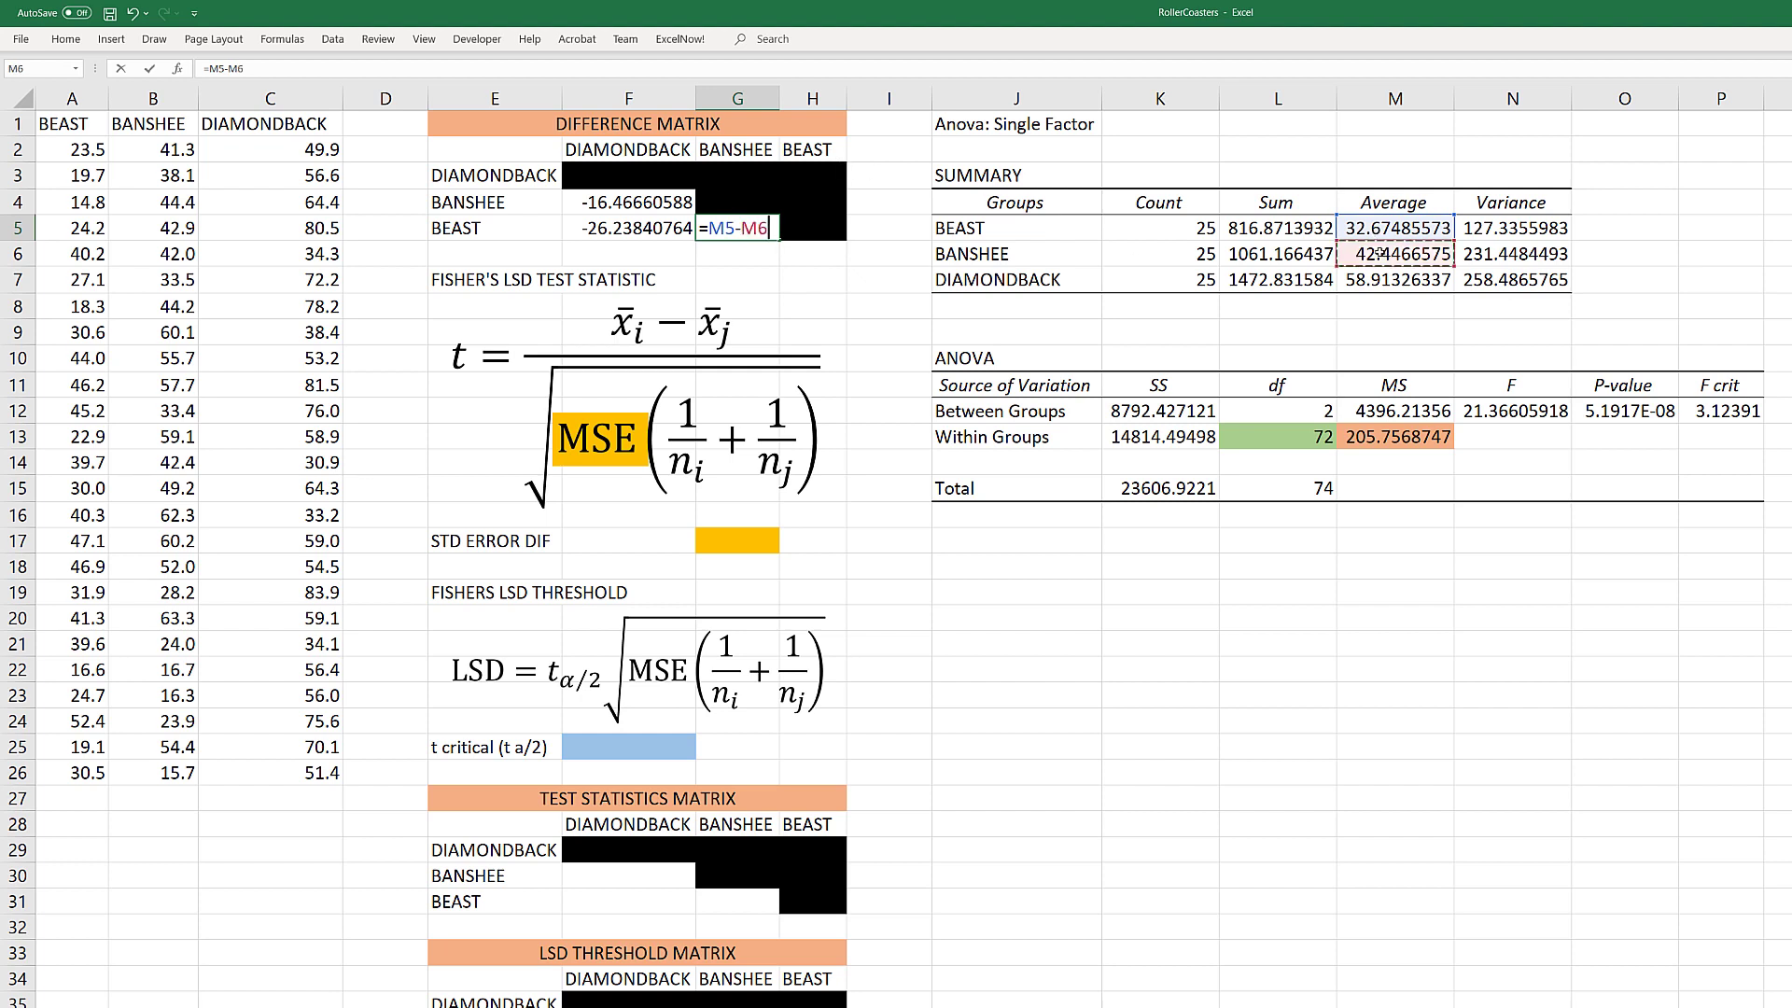
pyautogui.press('Return')
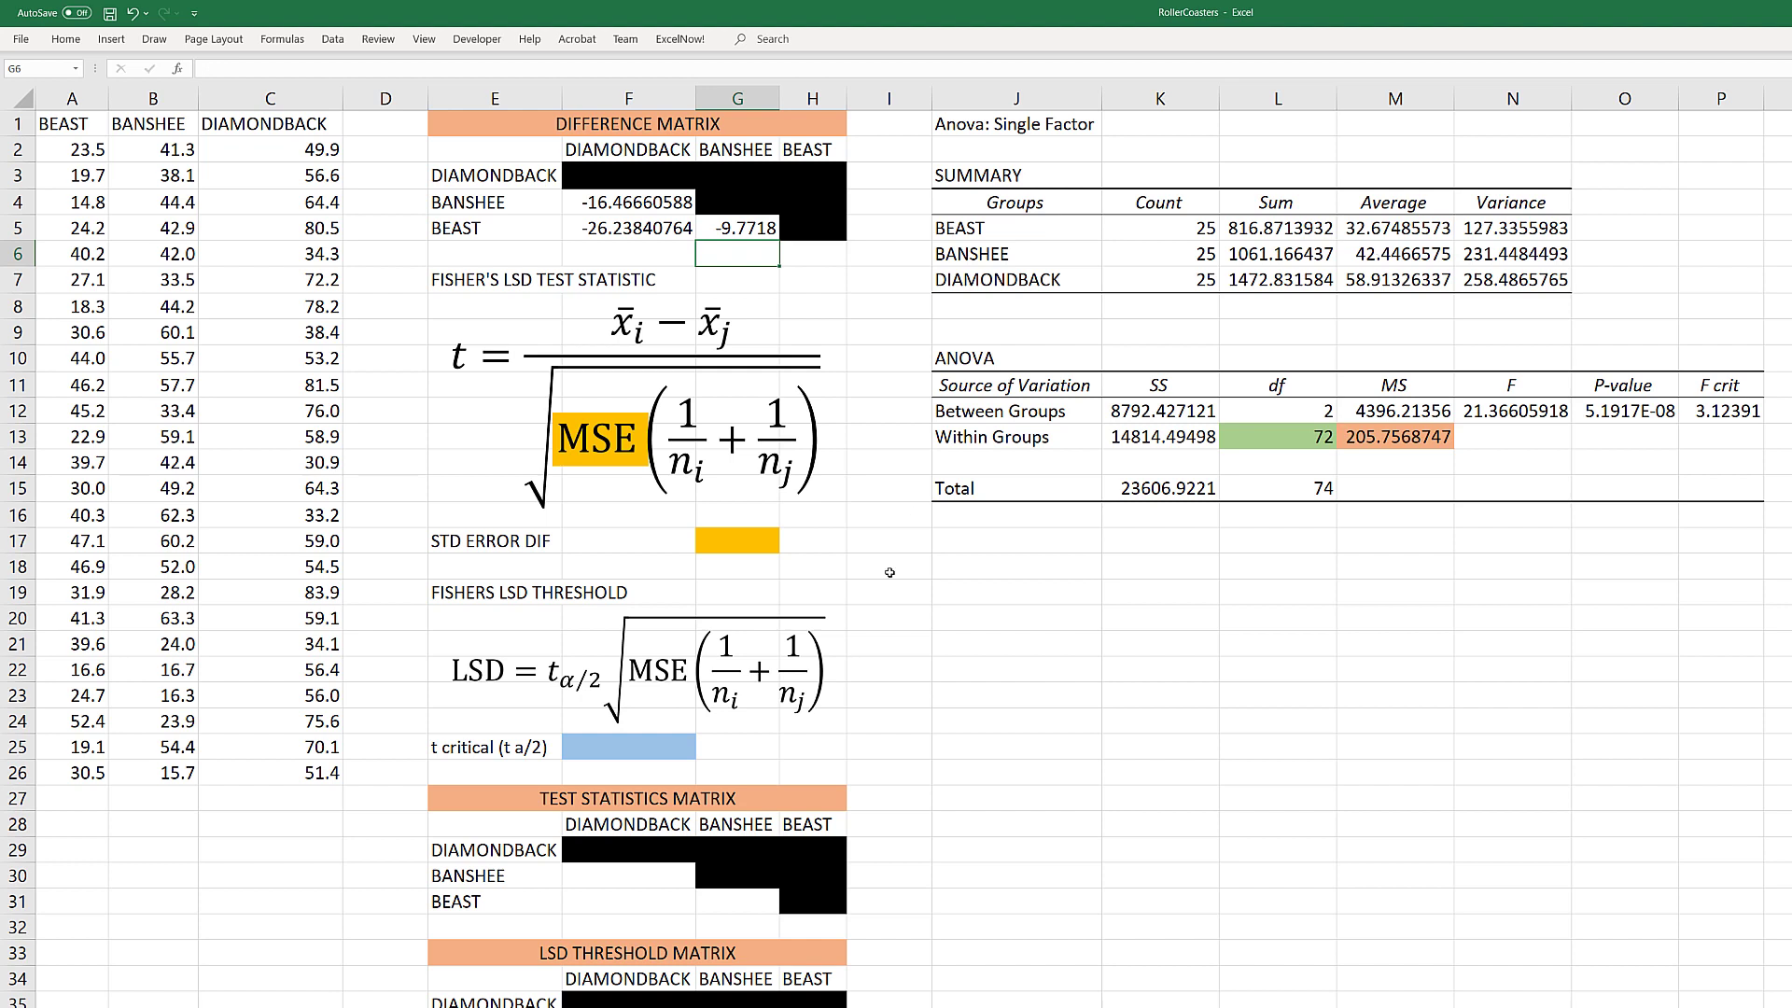
# - In G17, enter =SQRT(M13*(1/25+1/25)) for a standard error difference of 4.05716
pyautogui.click(745, 538)
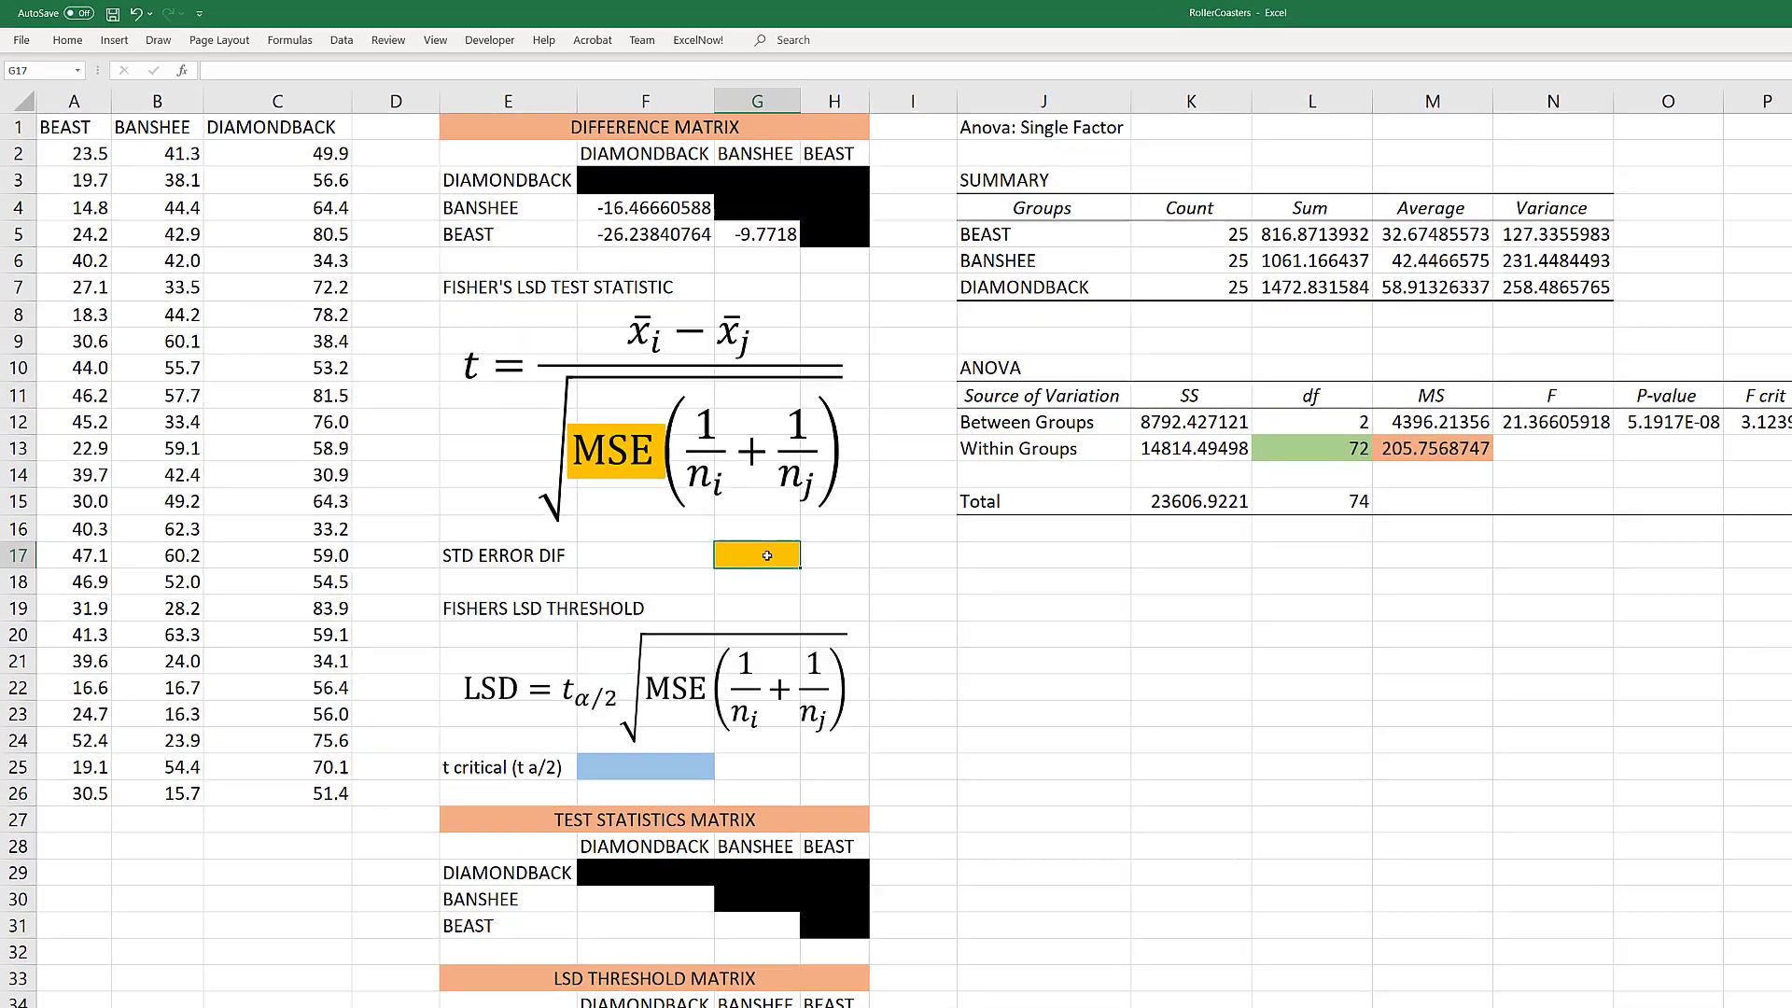
pyautogui.write('=sq')
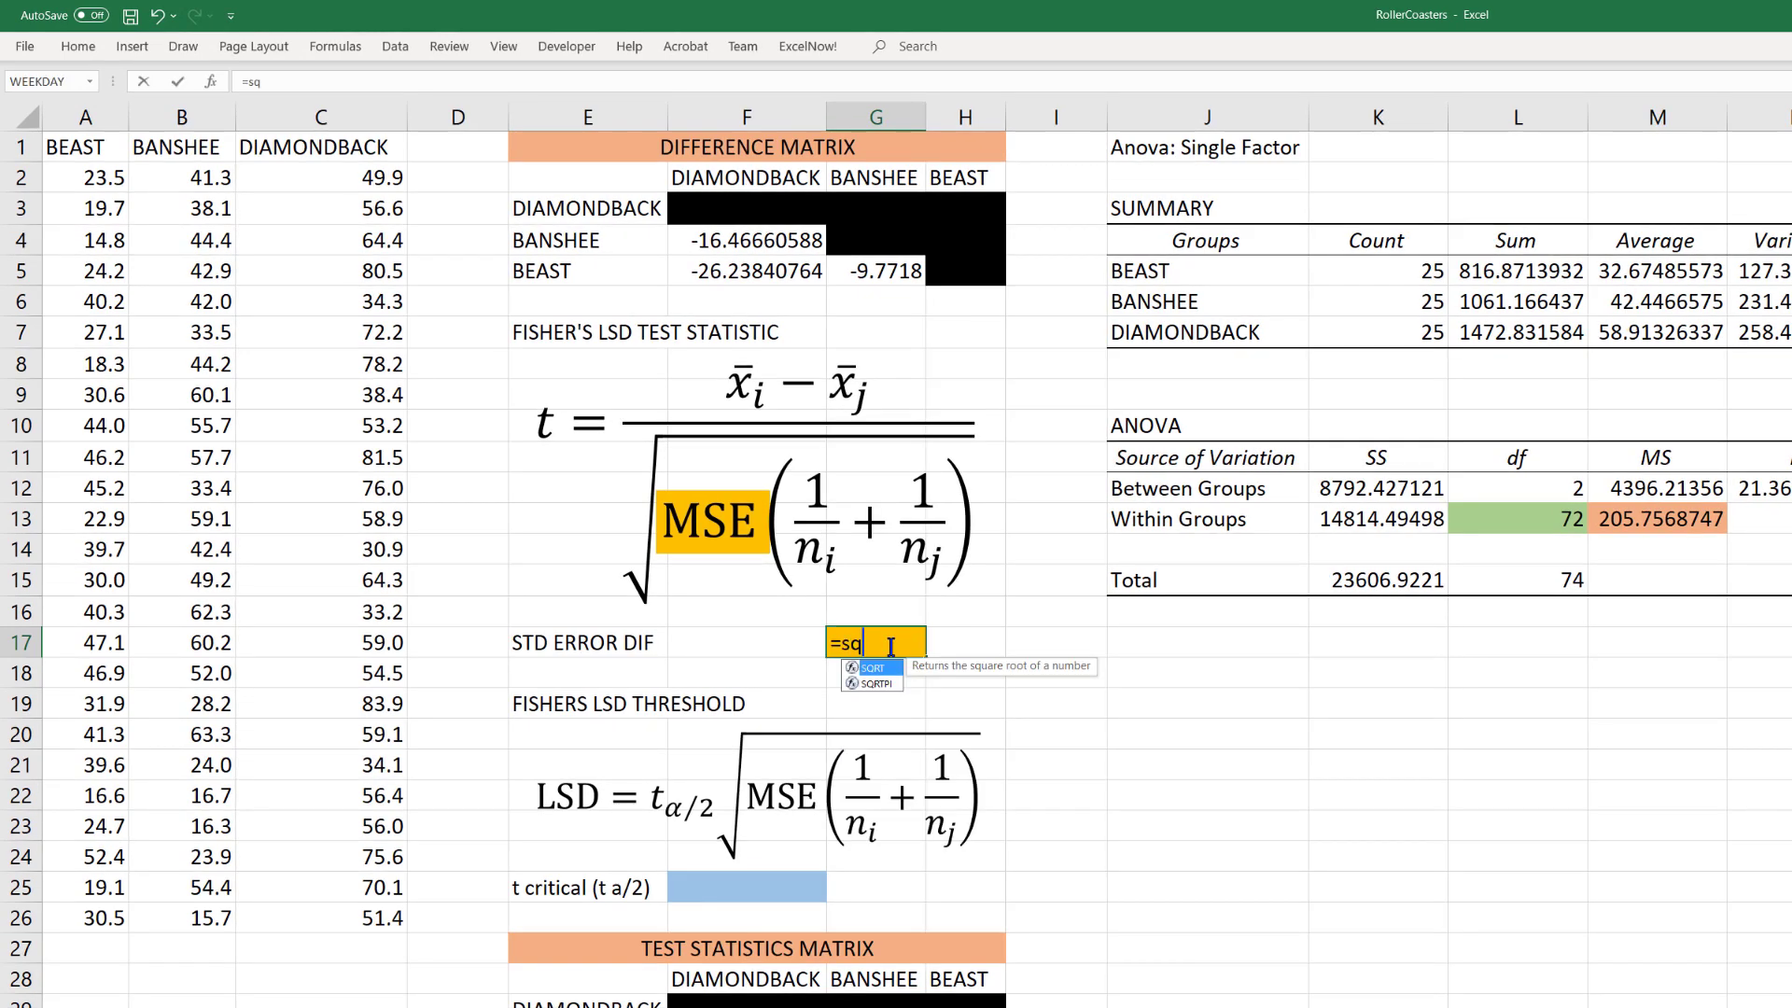
pyautogui.doubleClick(873, 668)
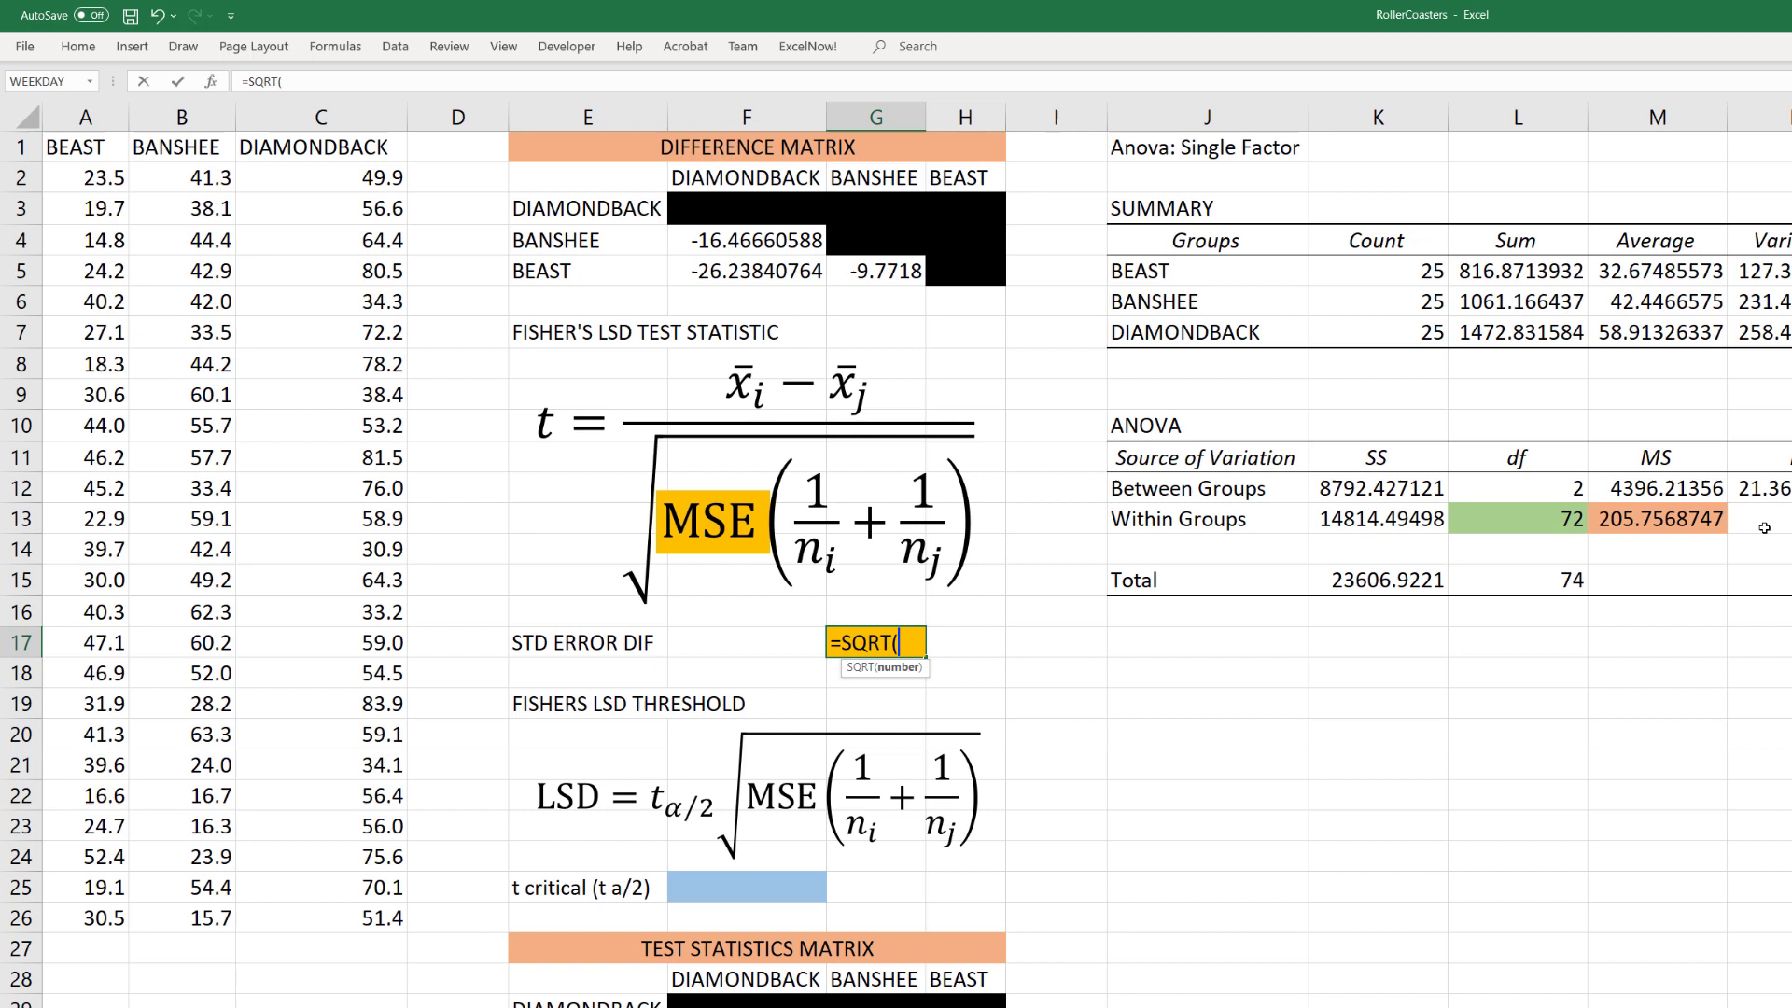
pyautogui.click(1642, 519)
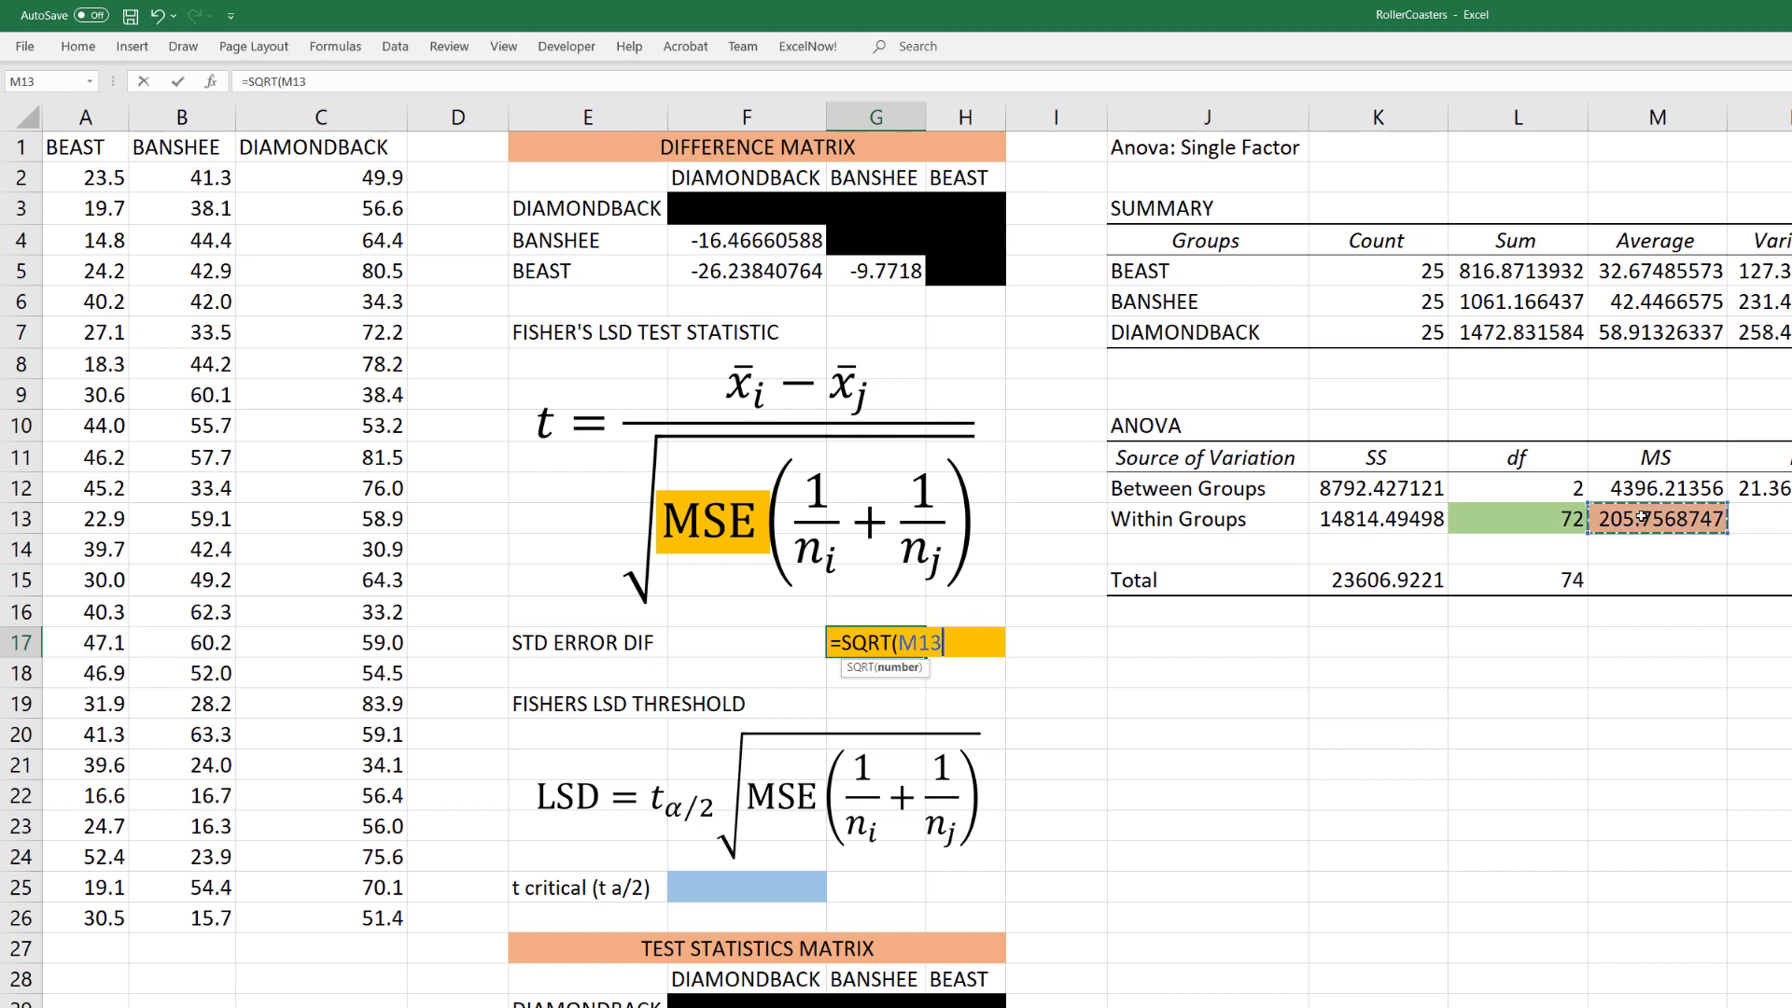
pyautogui.write('*(1/25')
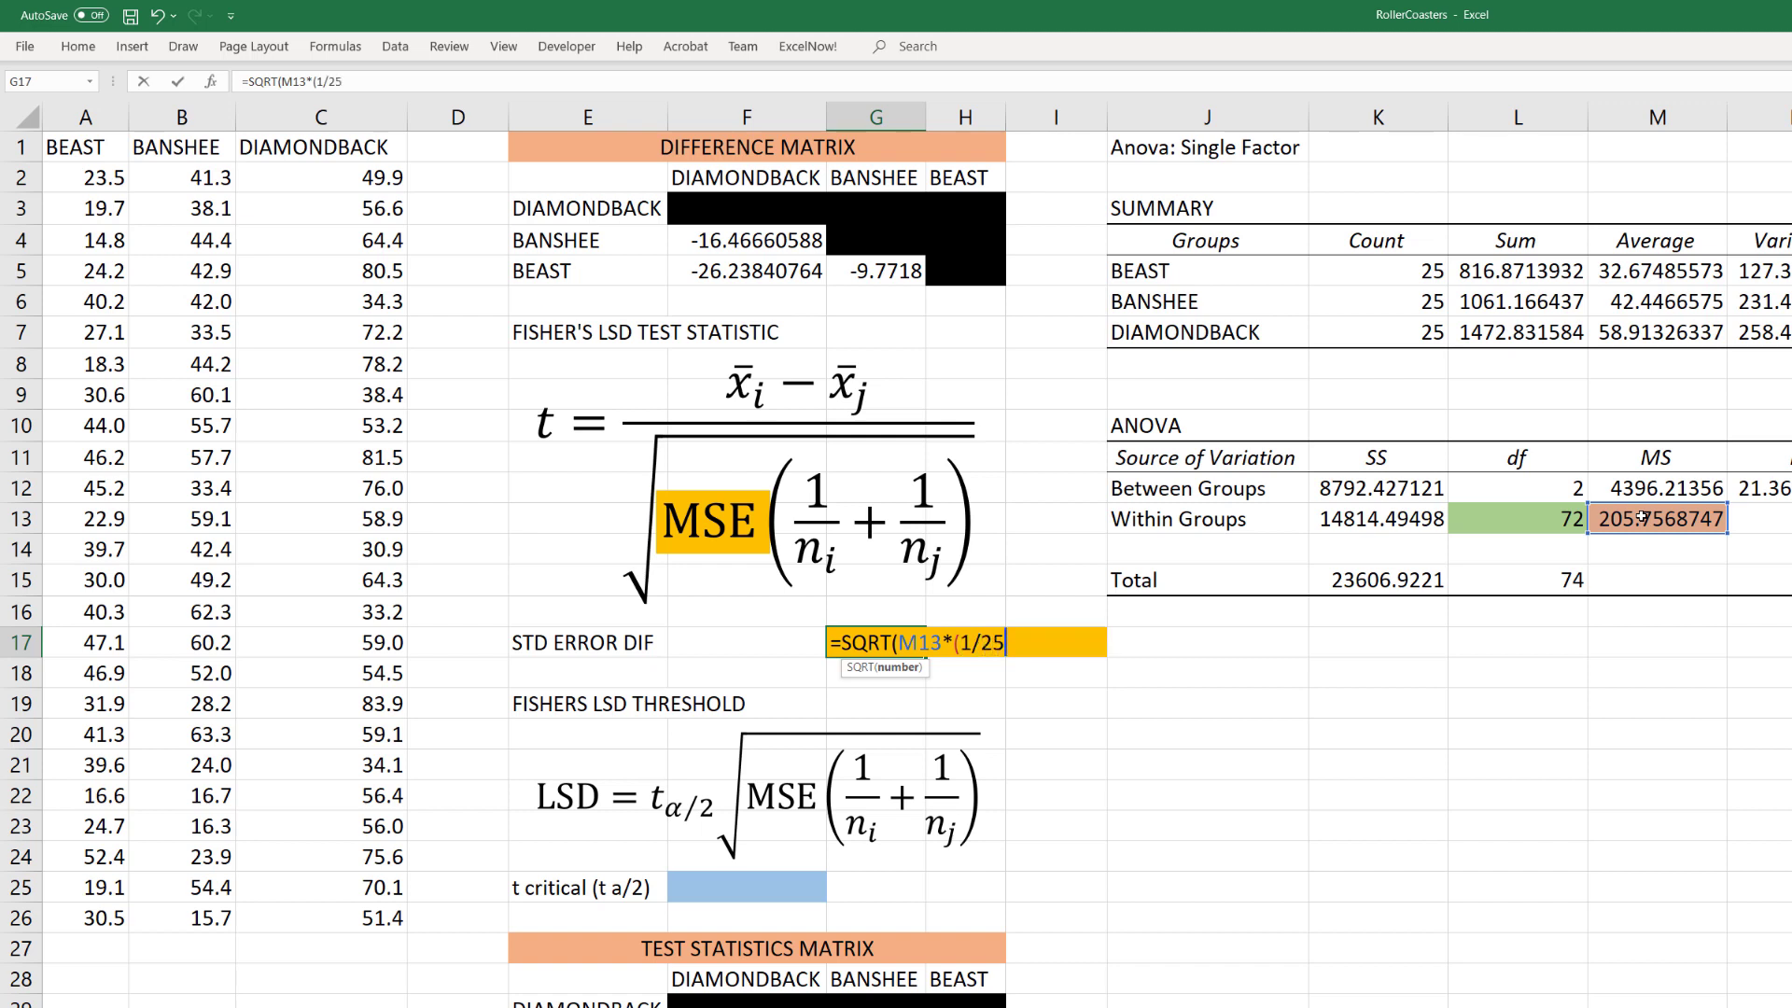
pyautogui.write('+1/25))')
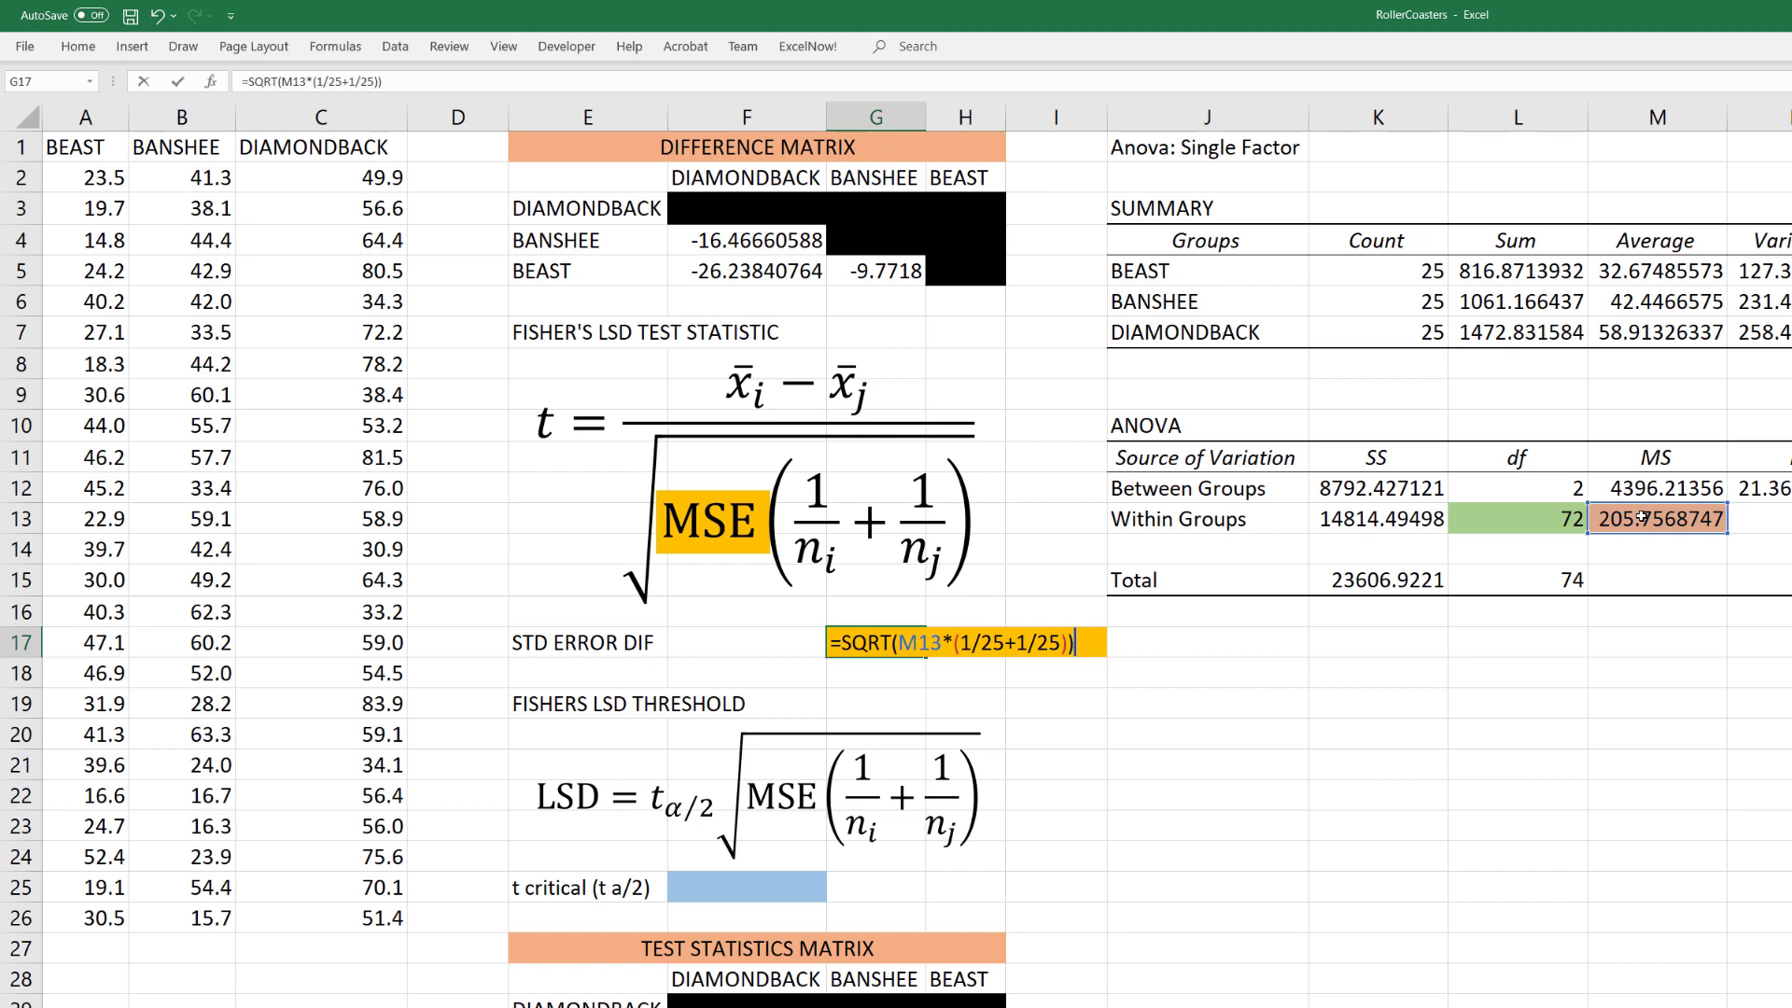
pyautogui.press('Return')
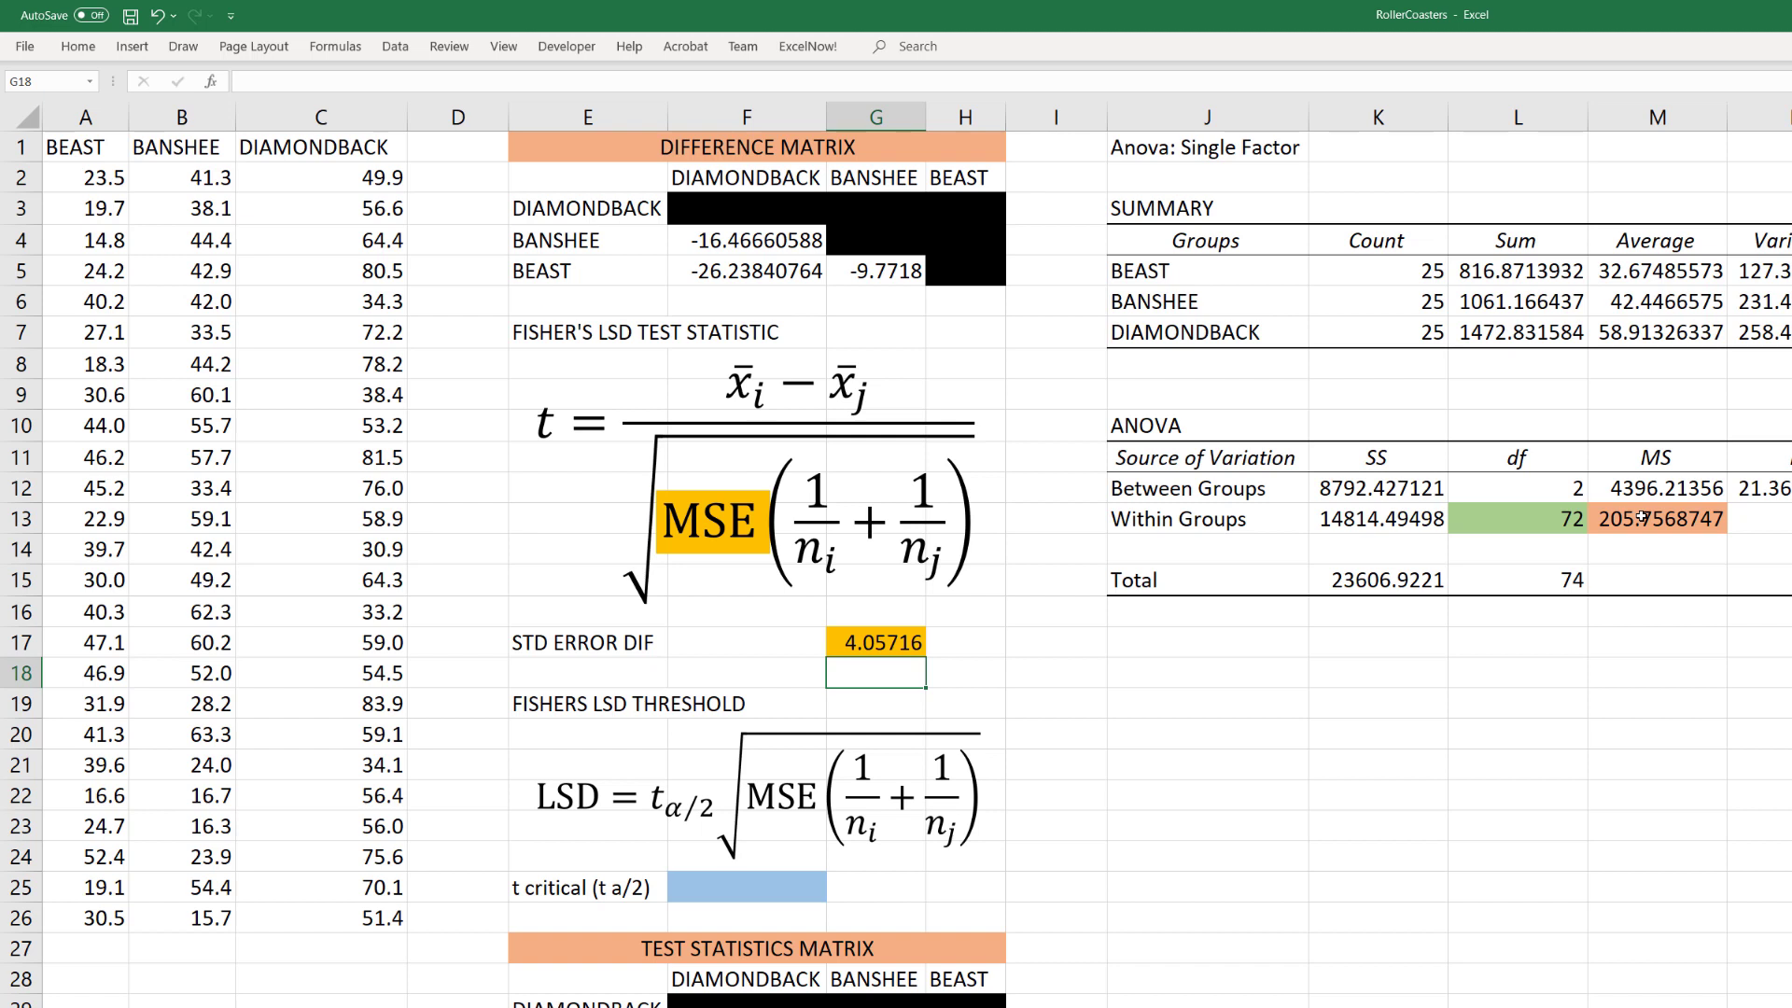
# - In F25, enter =T.INV.2T(.05,L13) to get the critical t value 1.993463567
pyautogui.click(802, 882)
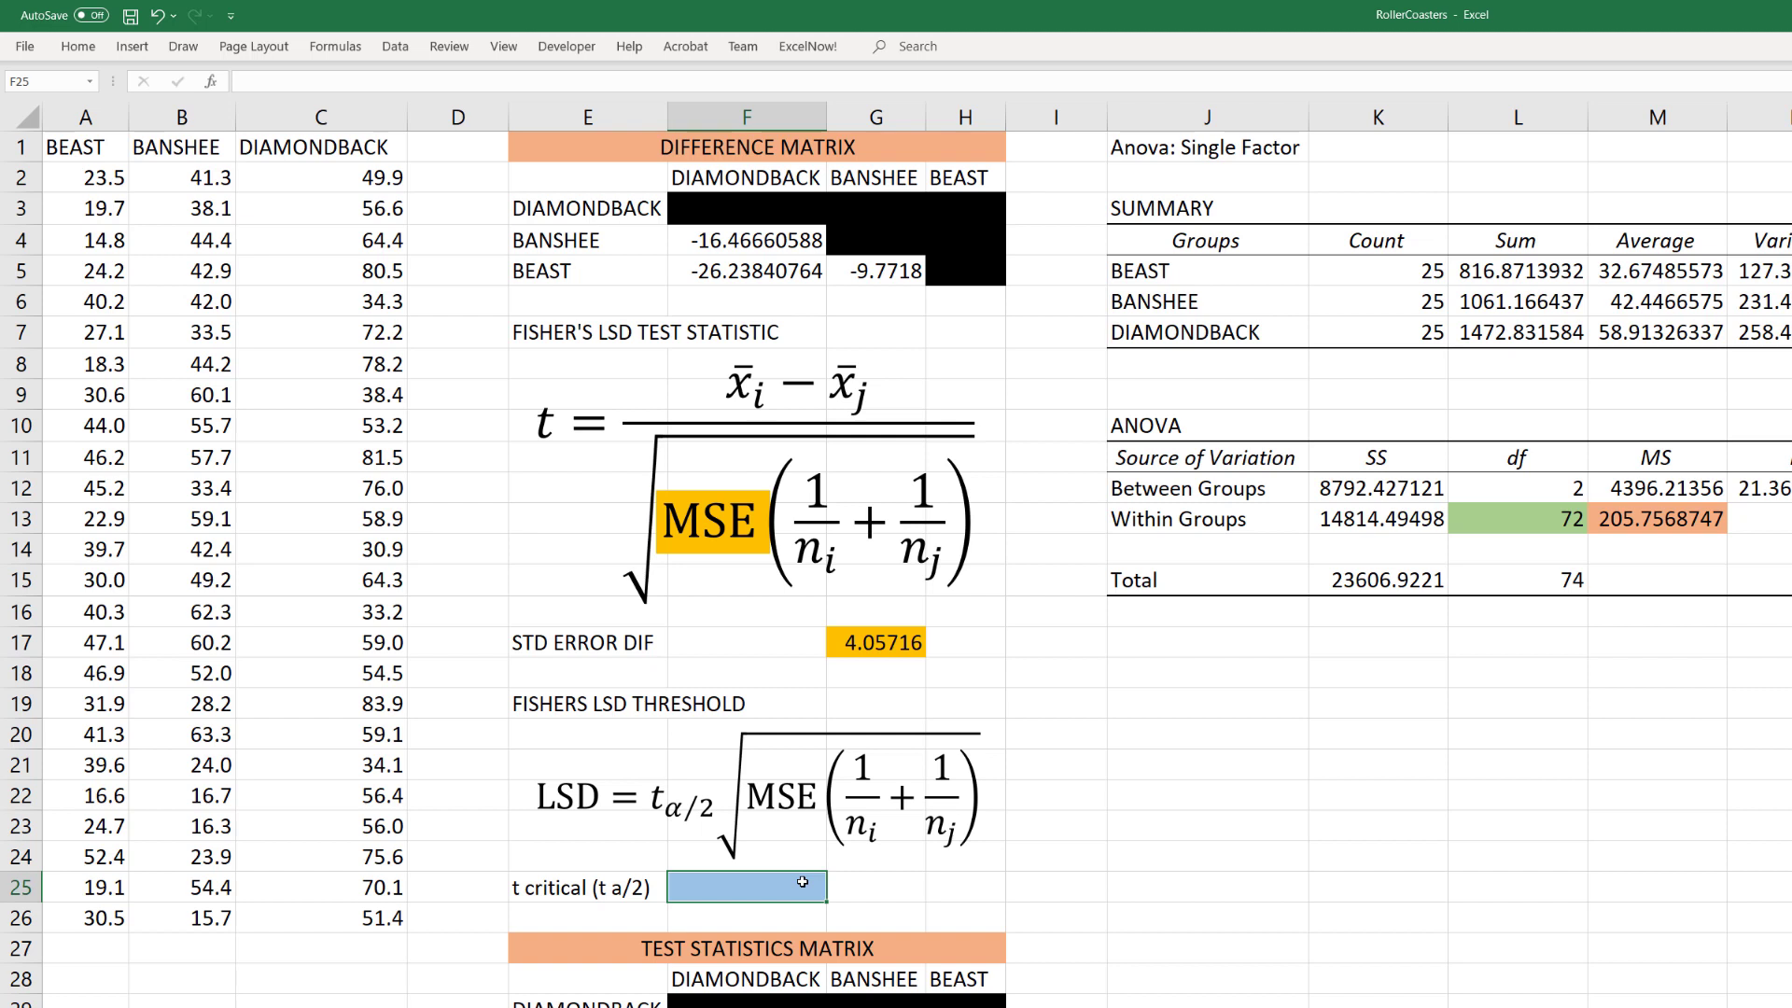
pyautogui.write('=T.INV.2T(')
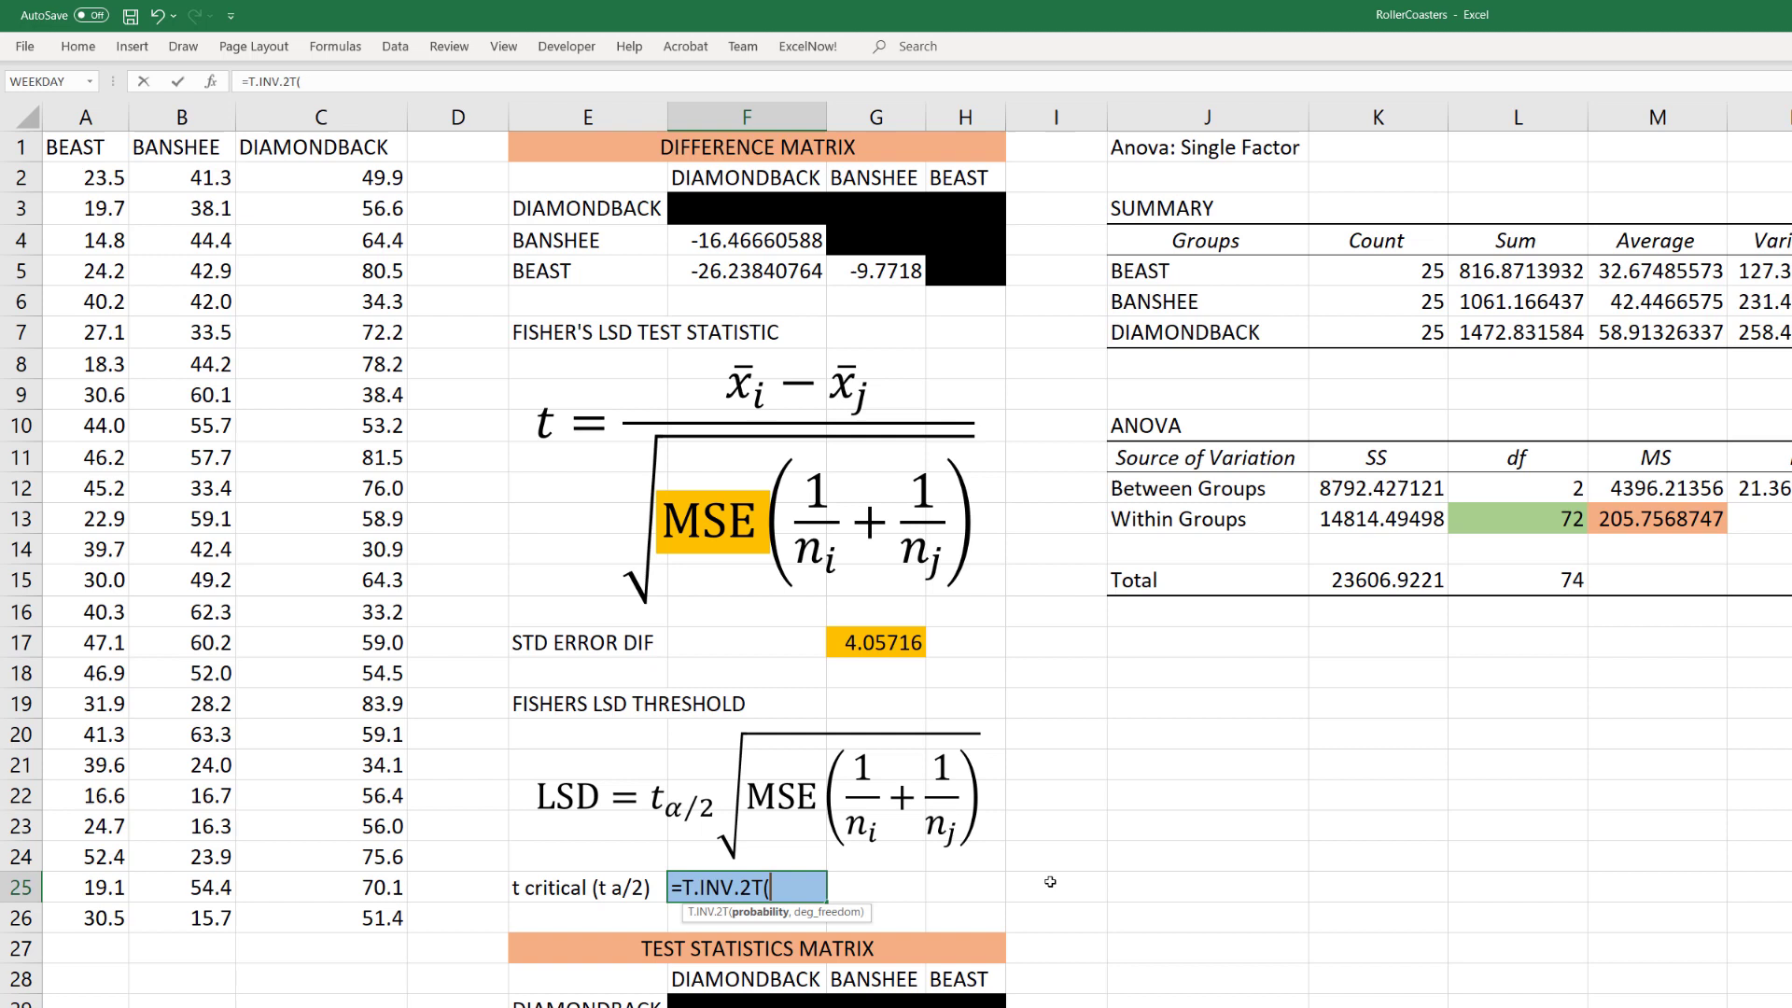
pyautogui.write('.05,')
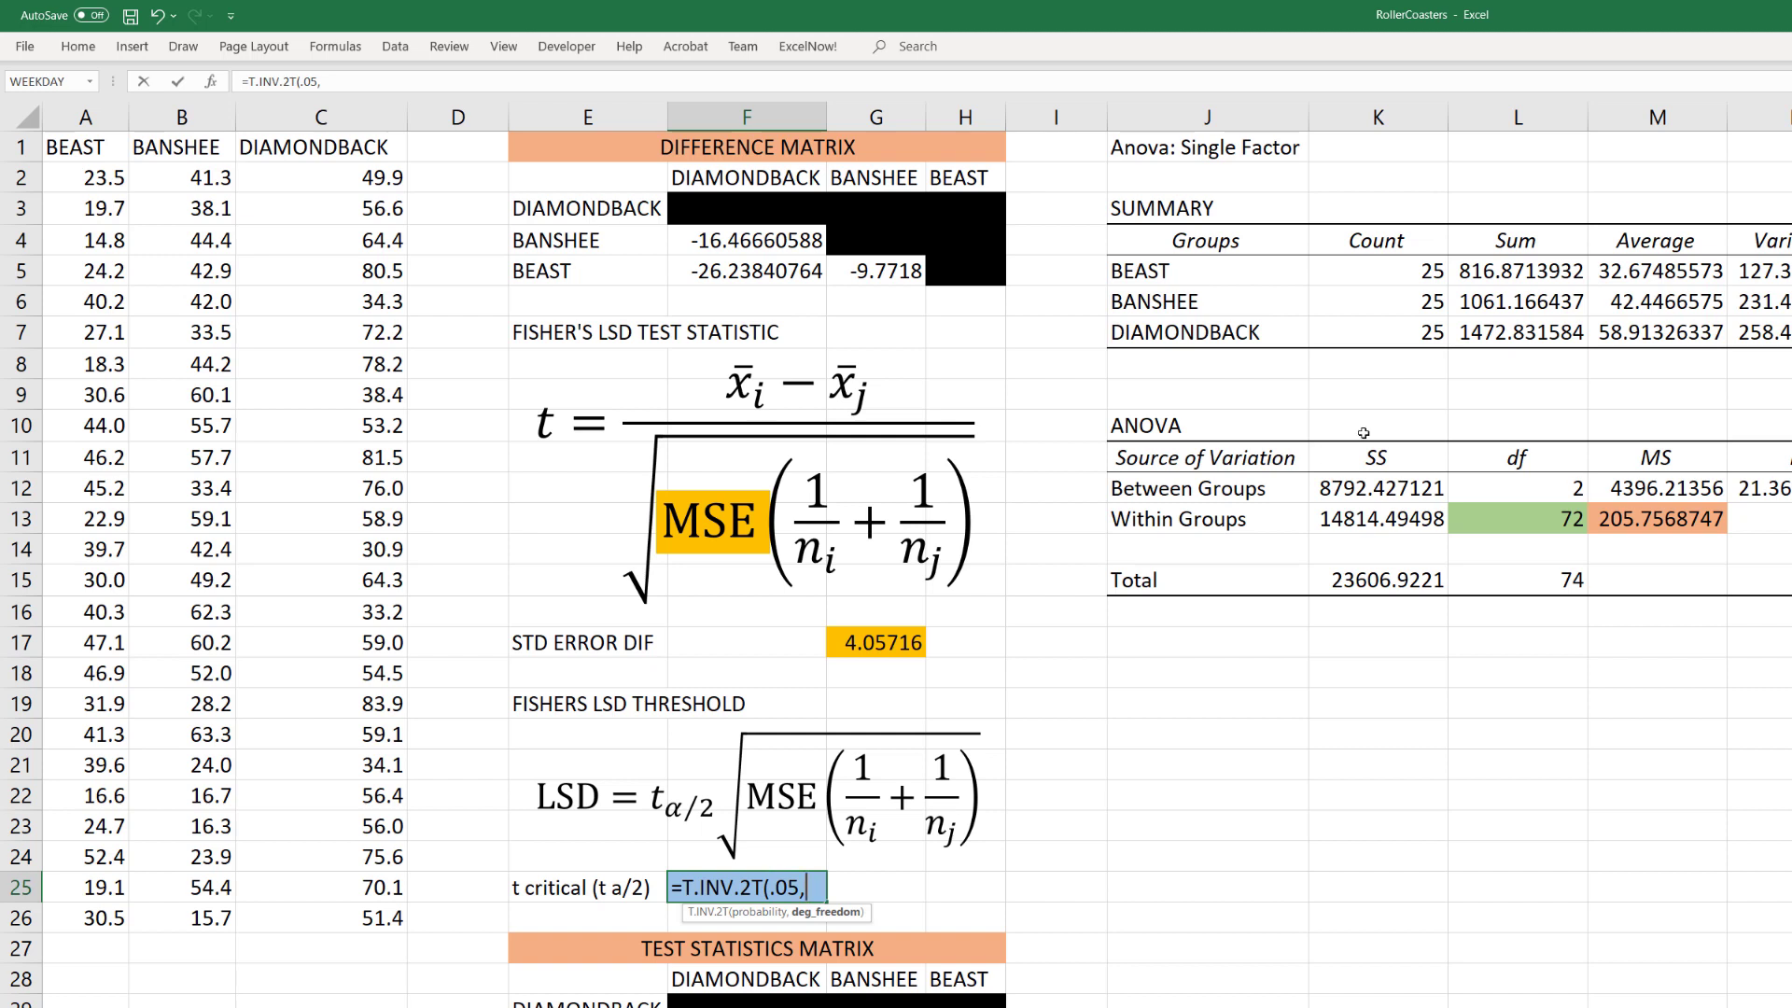
pyautogui.click(1544, 519)
pyautogui.write(')')
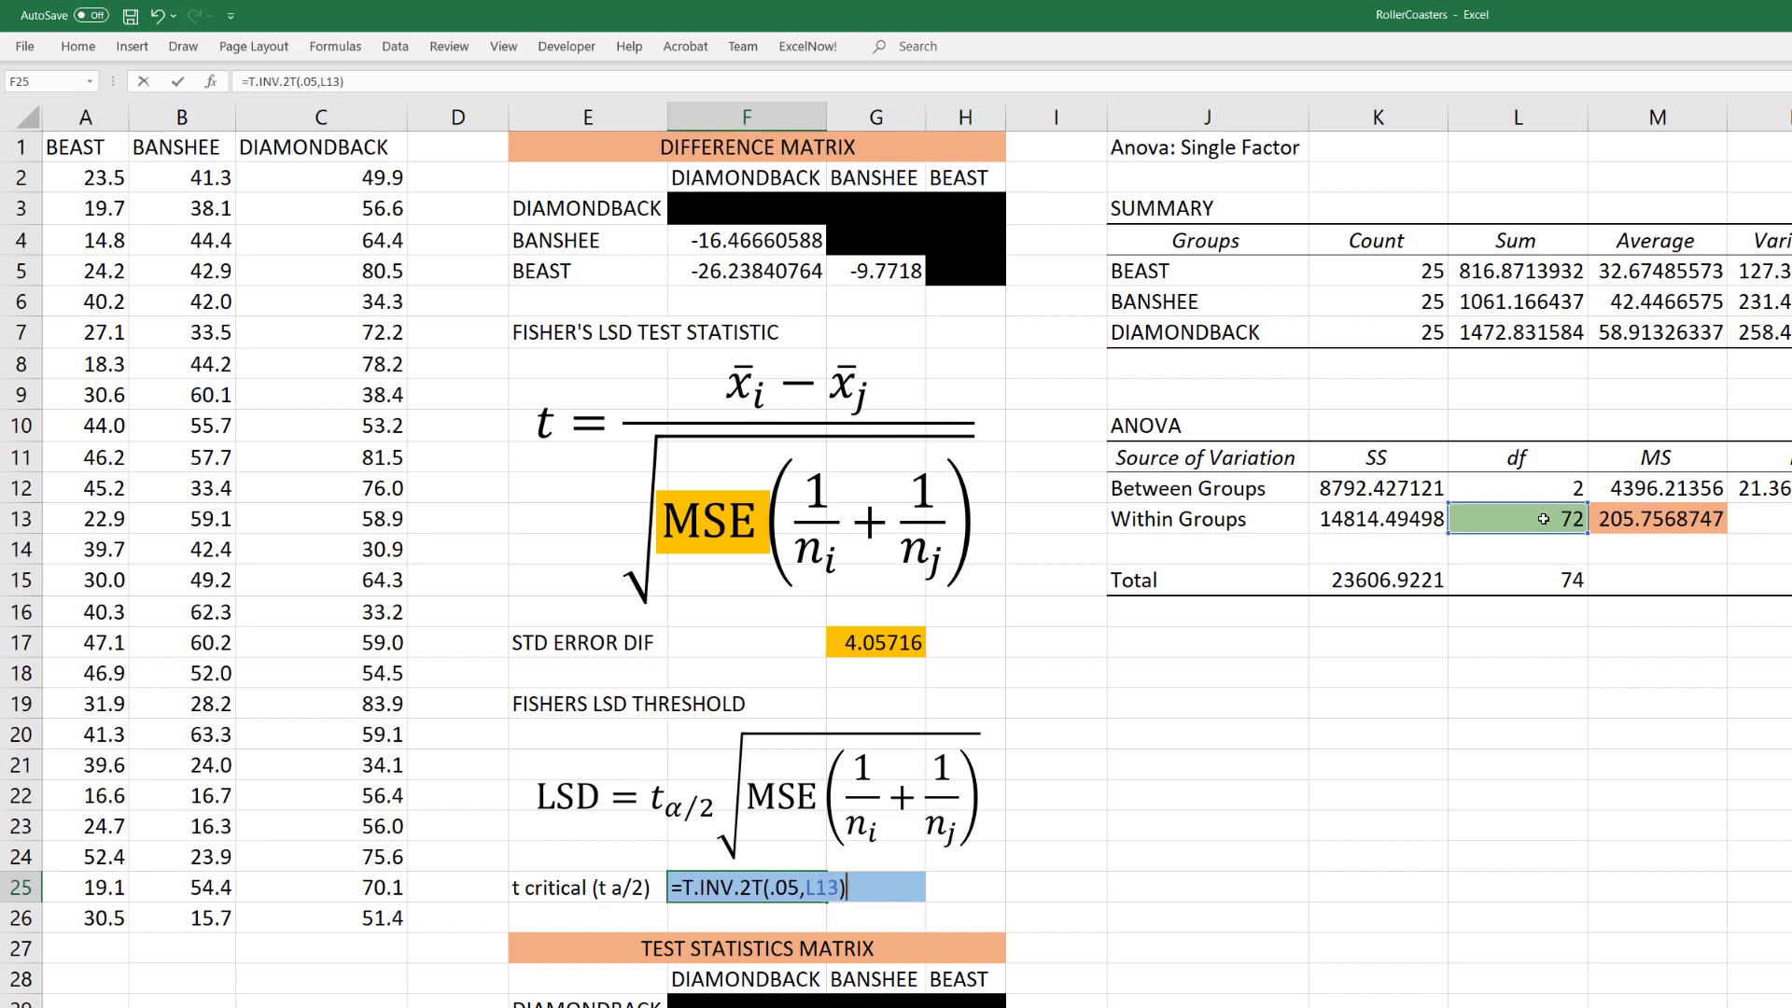
pyautogui.press('Return')
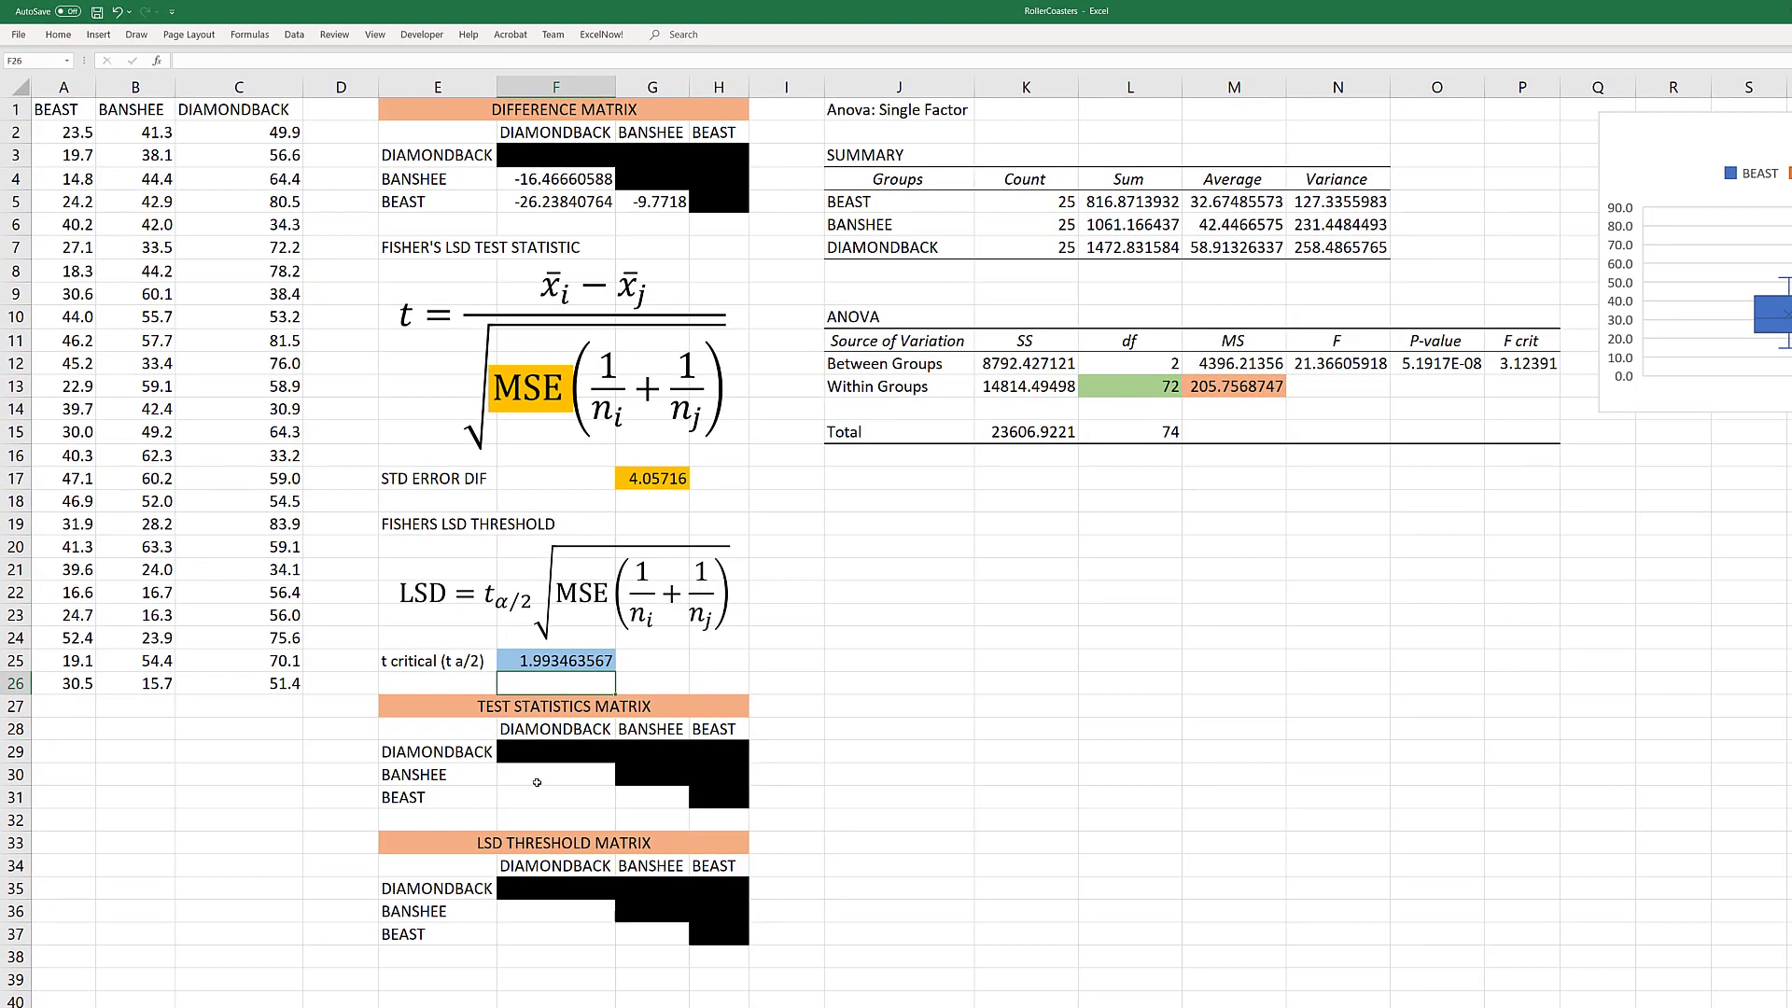
# - Enter =F4/G17 in F30 and =F5/G17 in F31, giving −4.0587 and −6.4672
pyautogui.click(535, 780)
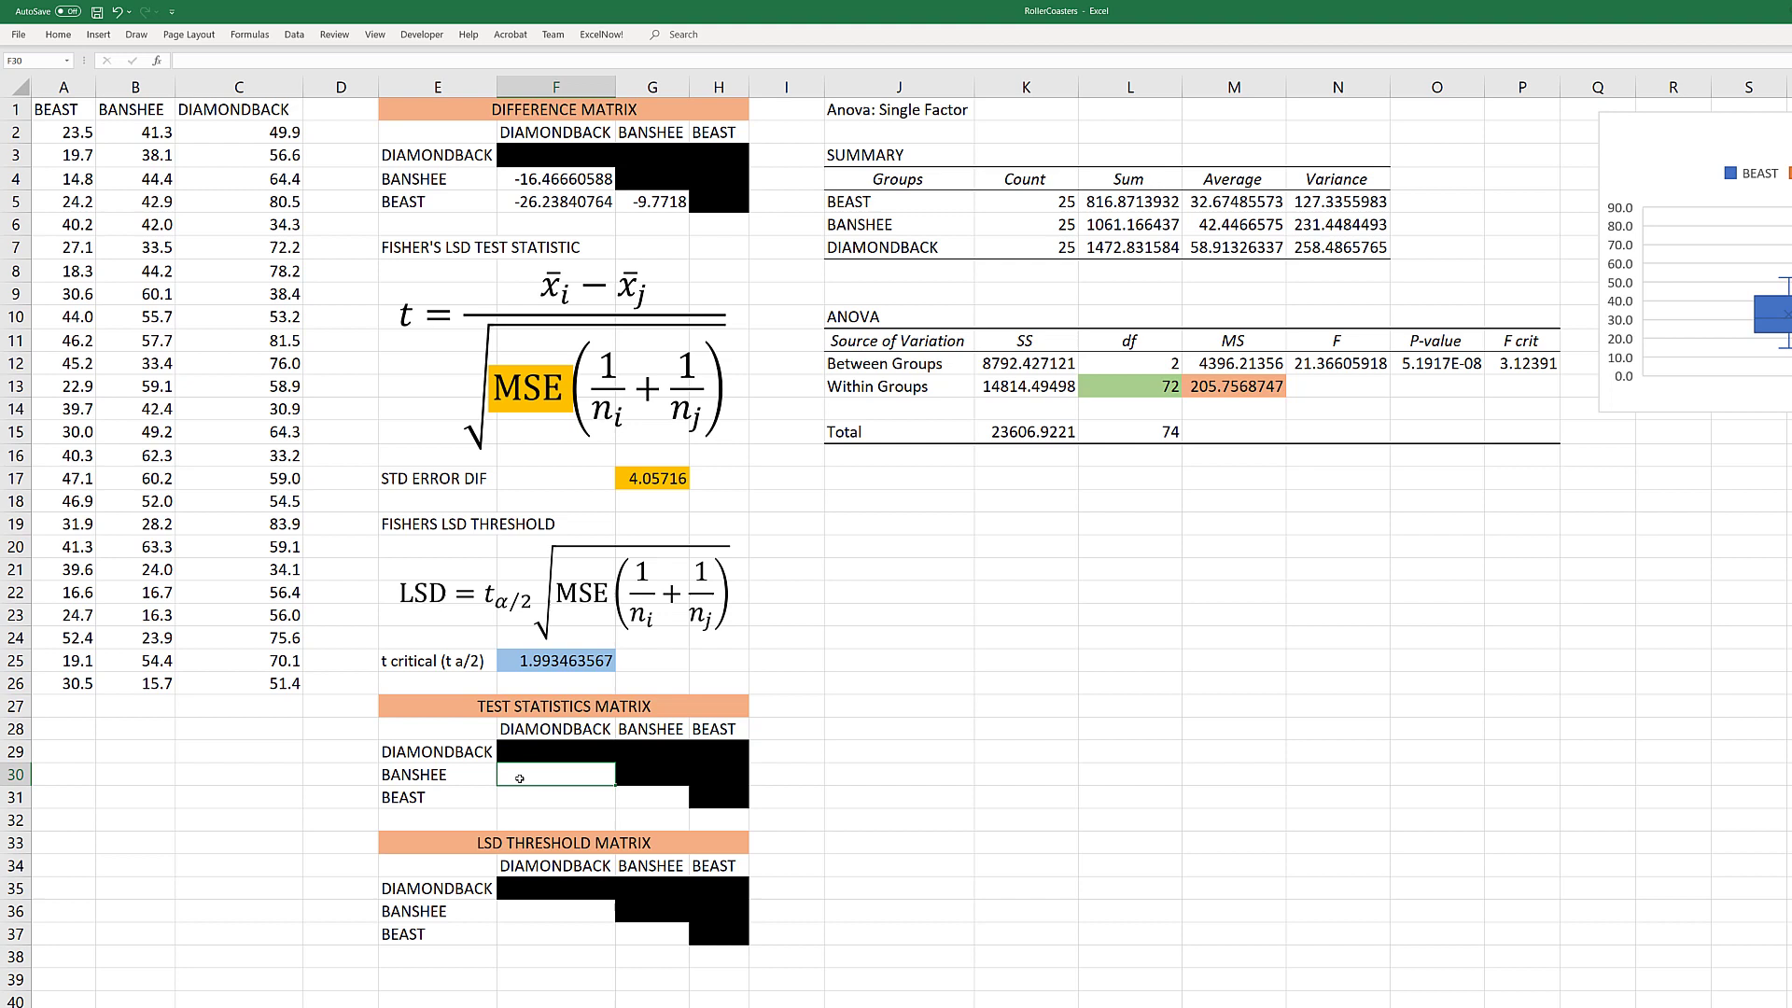
pyautogui.write('=')
pyautogui.click(521, 179)
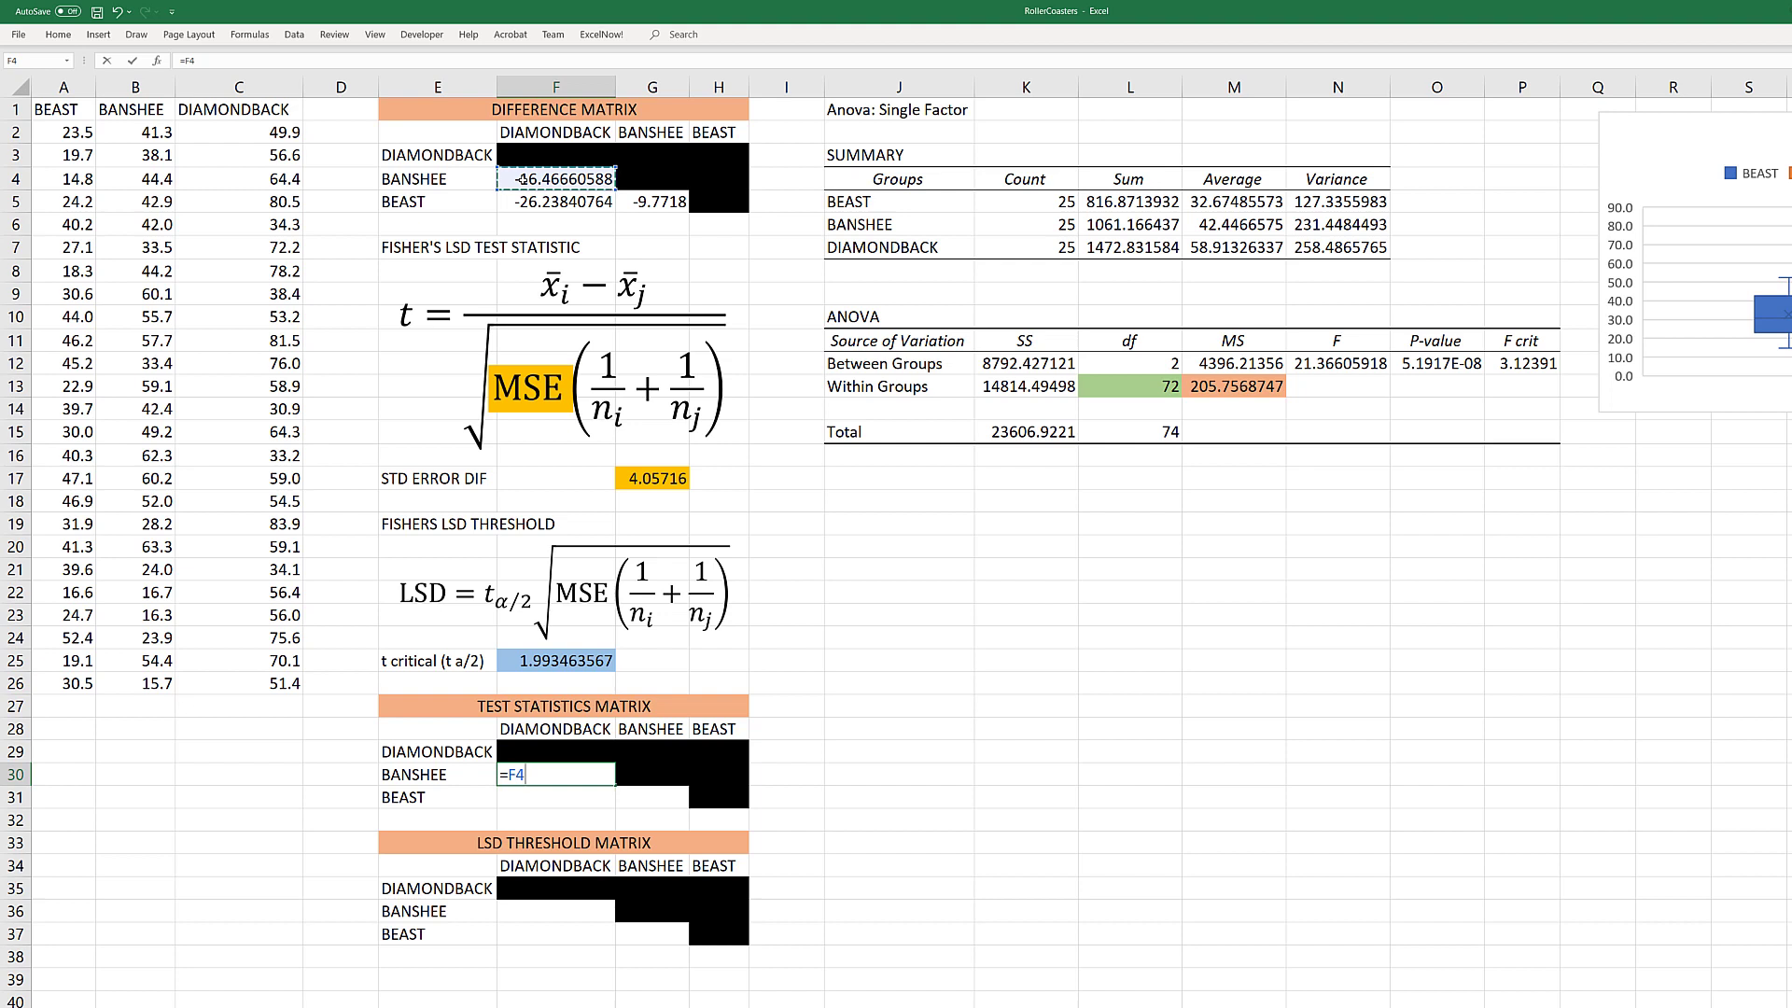
pyautogui.write('/')
pyautogui.click(657, 477)
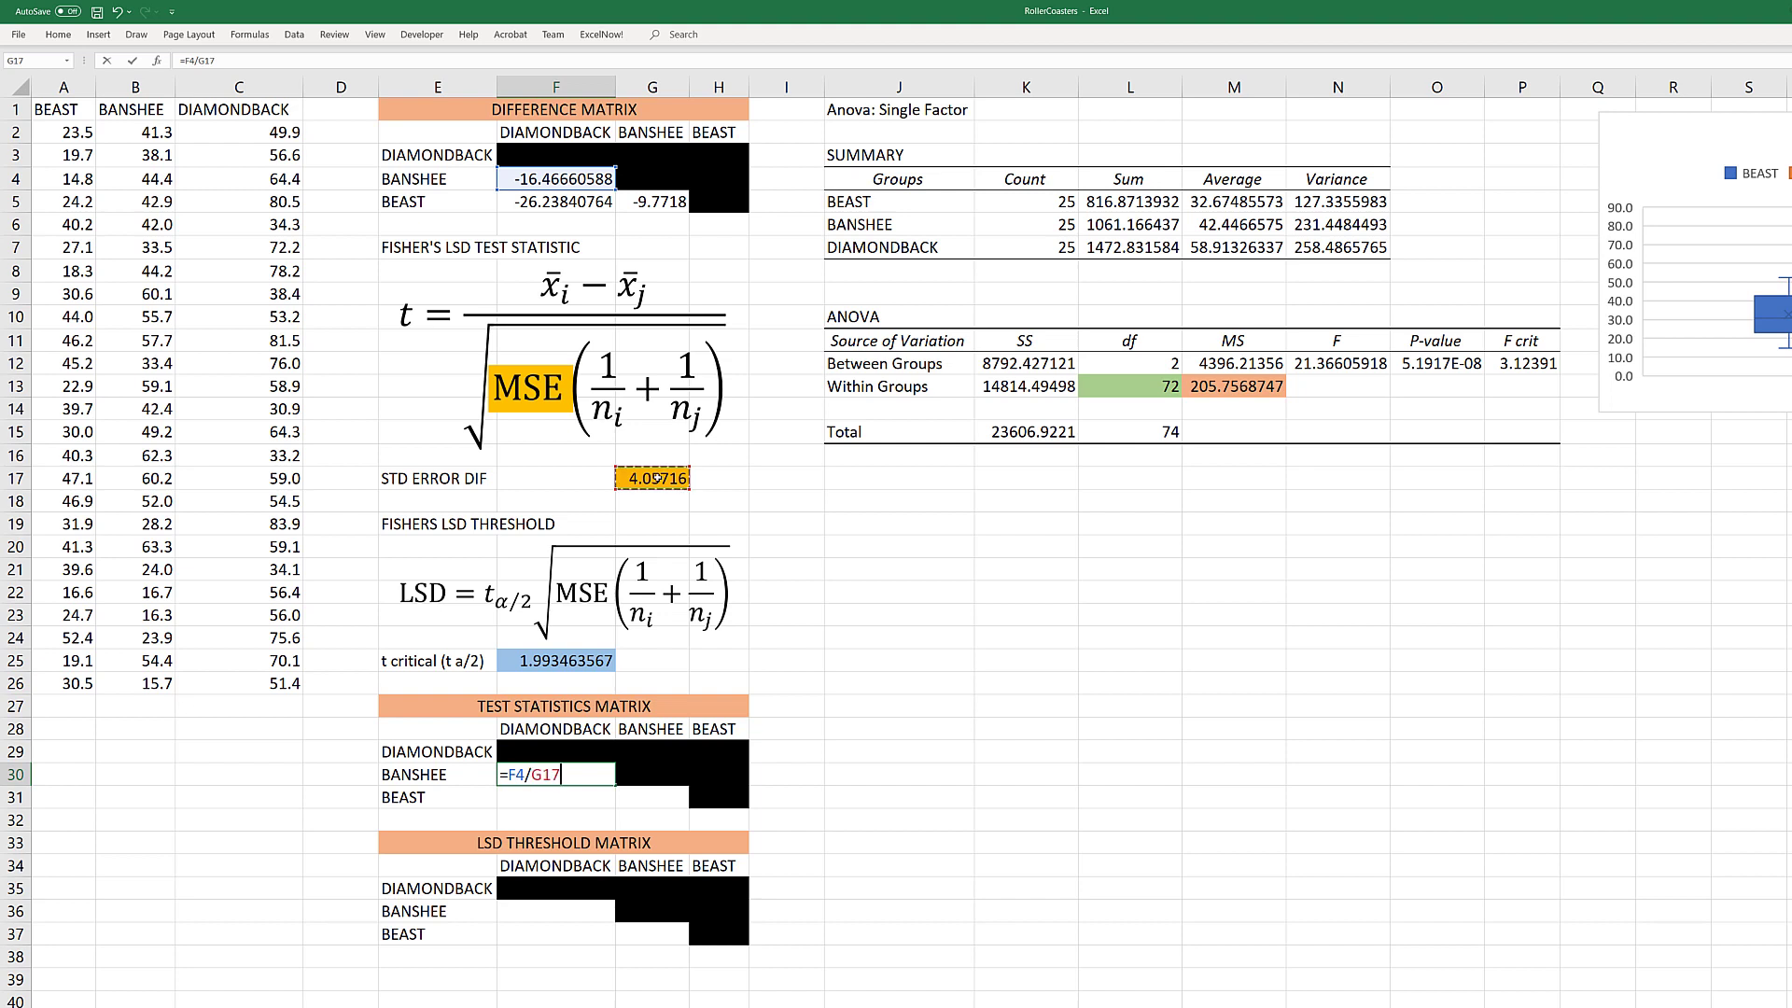
pyautogui.press('Return')
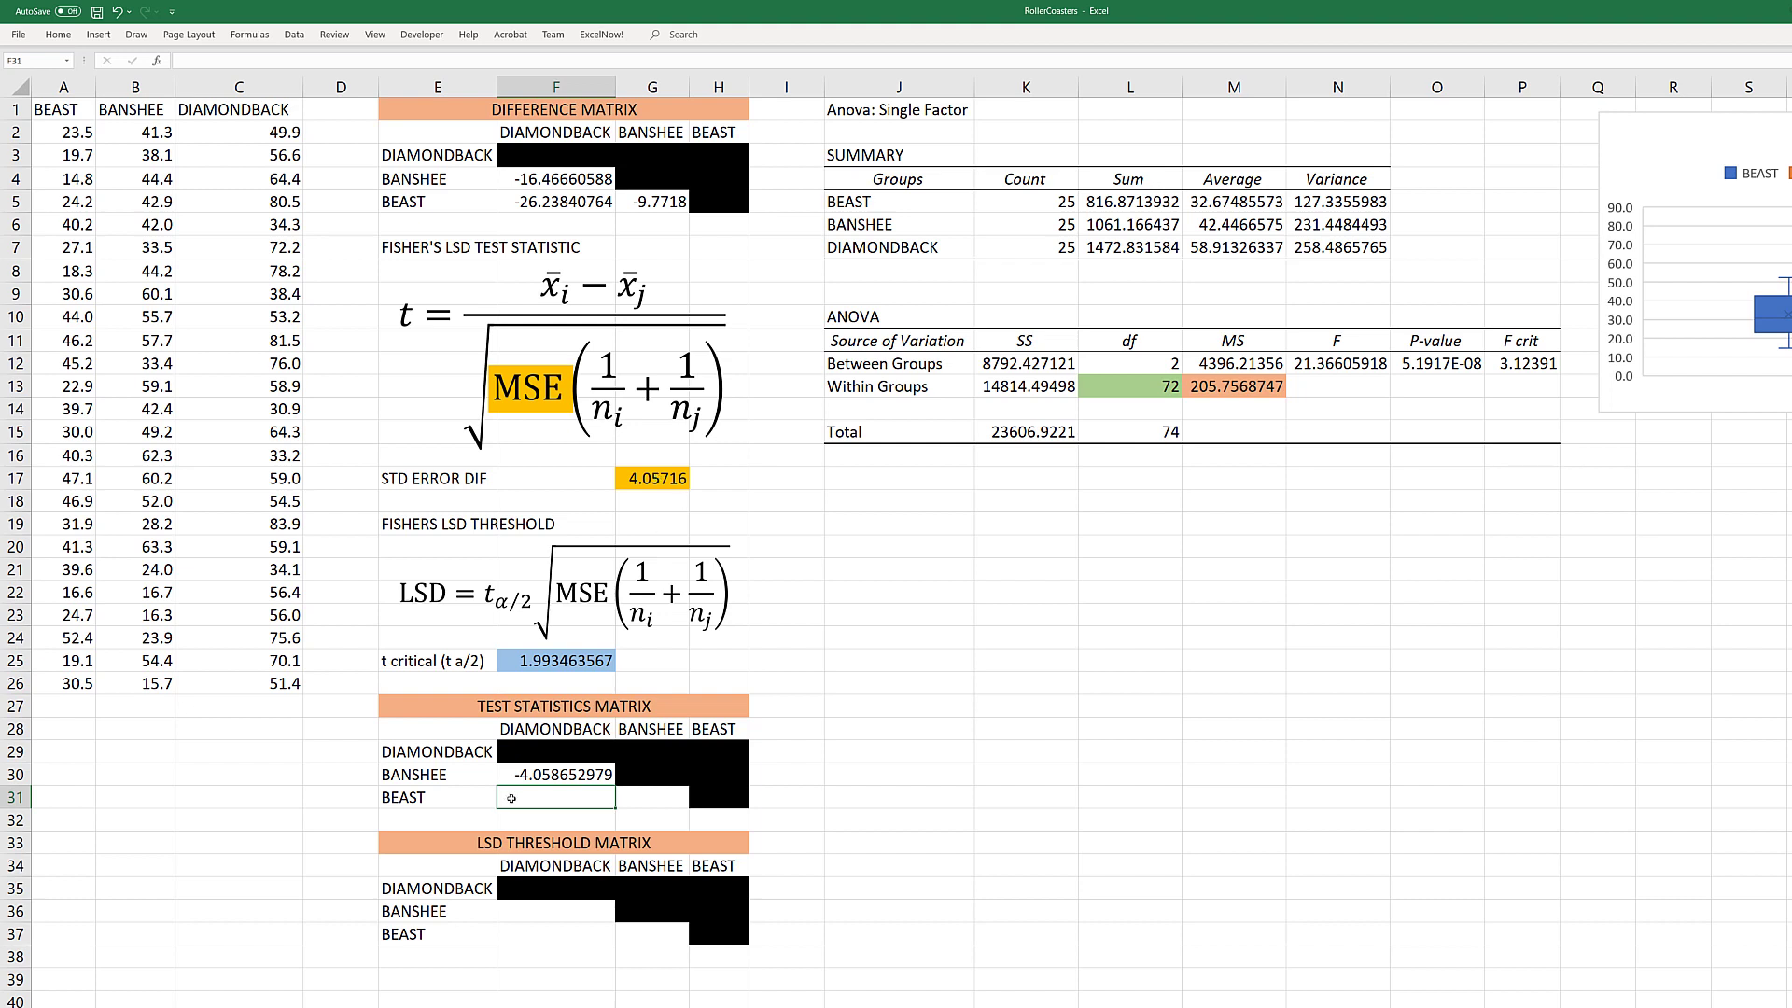
pyautogui.write('=')
pyautogui.click(529, 202)
pyautogui.write('/')
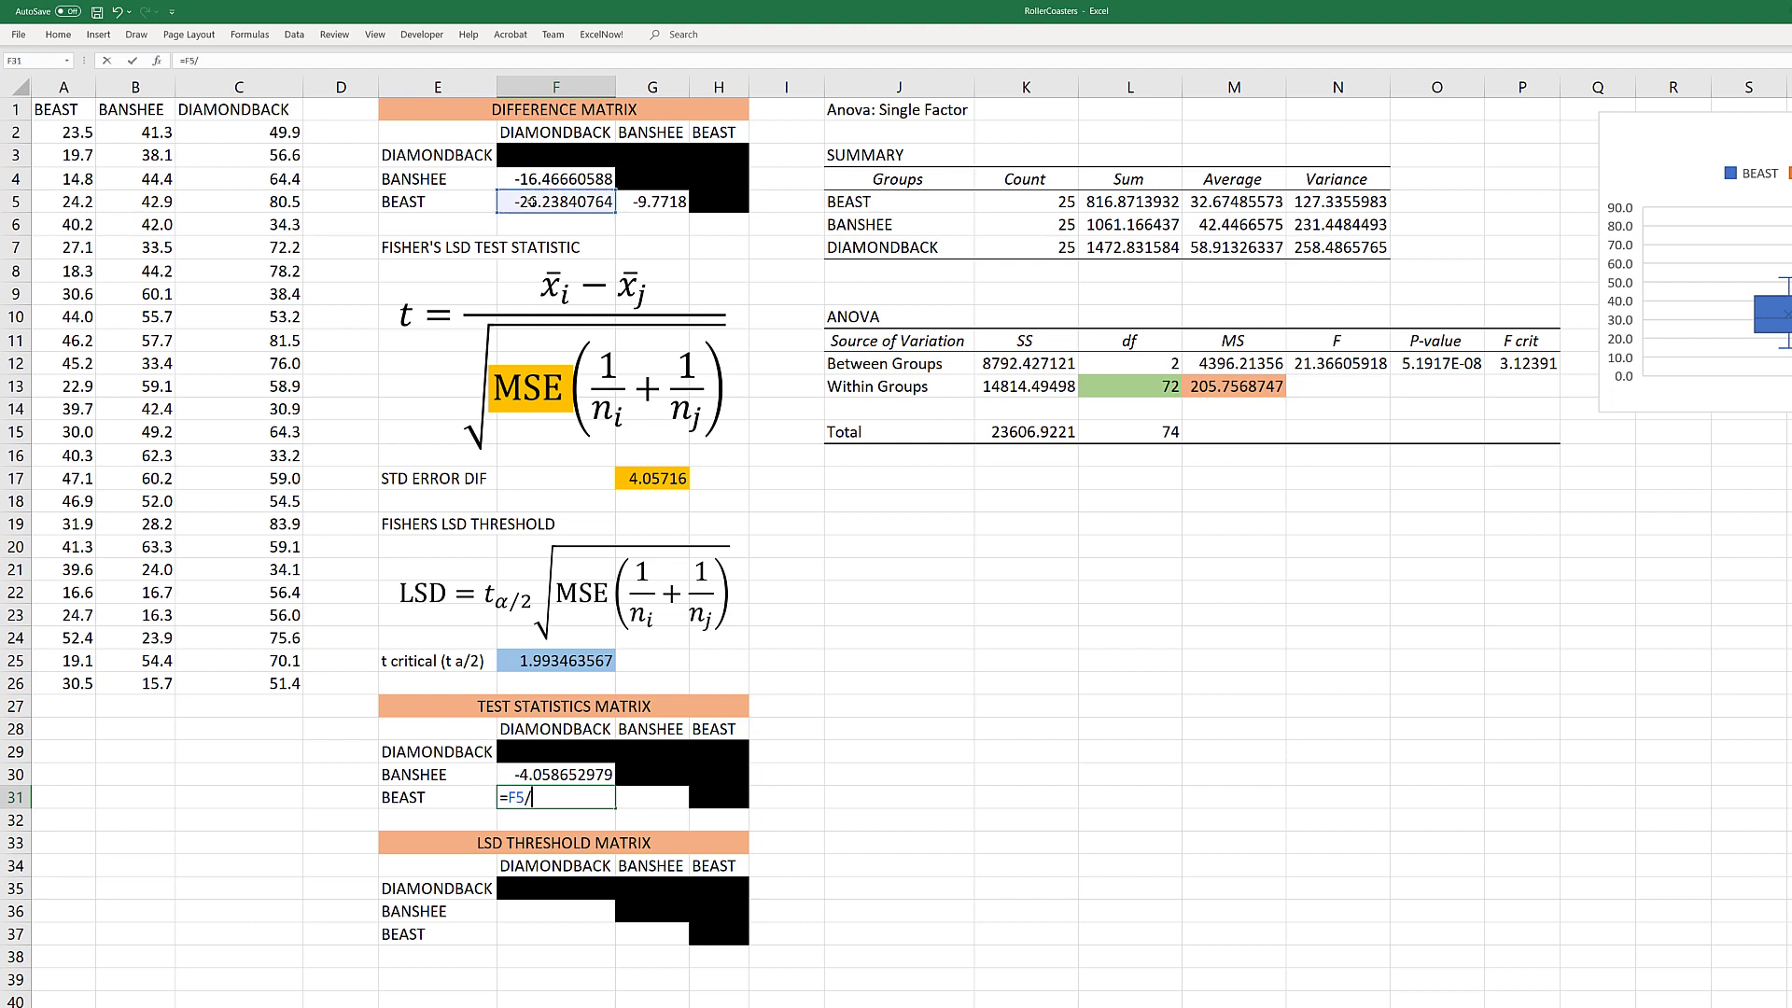
pyautogui.click(645, 480)
pyautogui.press('Return')
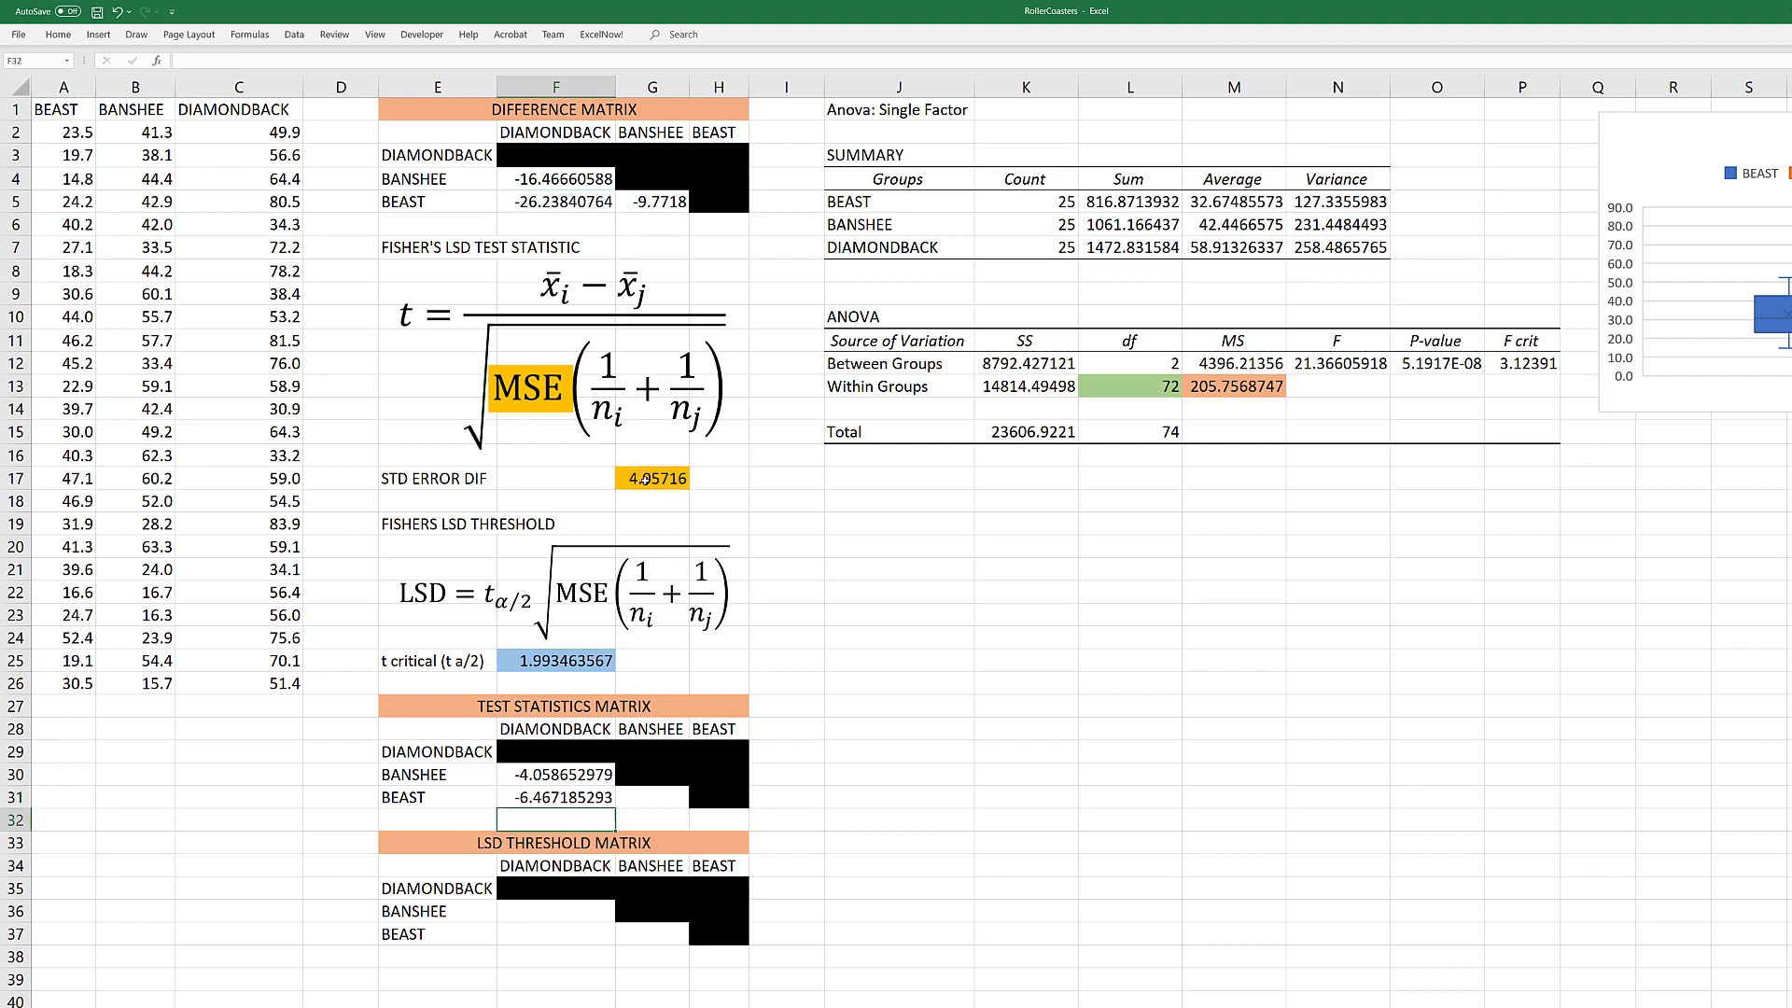
# - Enter =G5/G17 in G31 for the BEAST vs BANSHEE statistic, −2.40853
pyautogui.click(645, 797)
pyautogui.write('=')
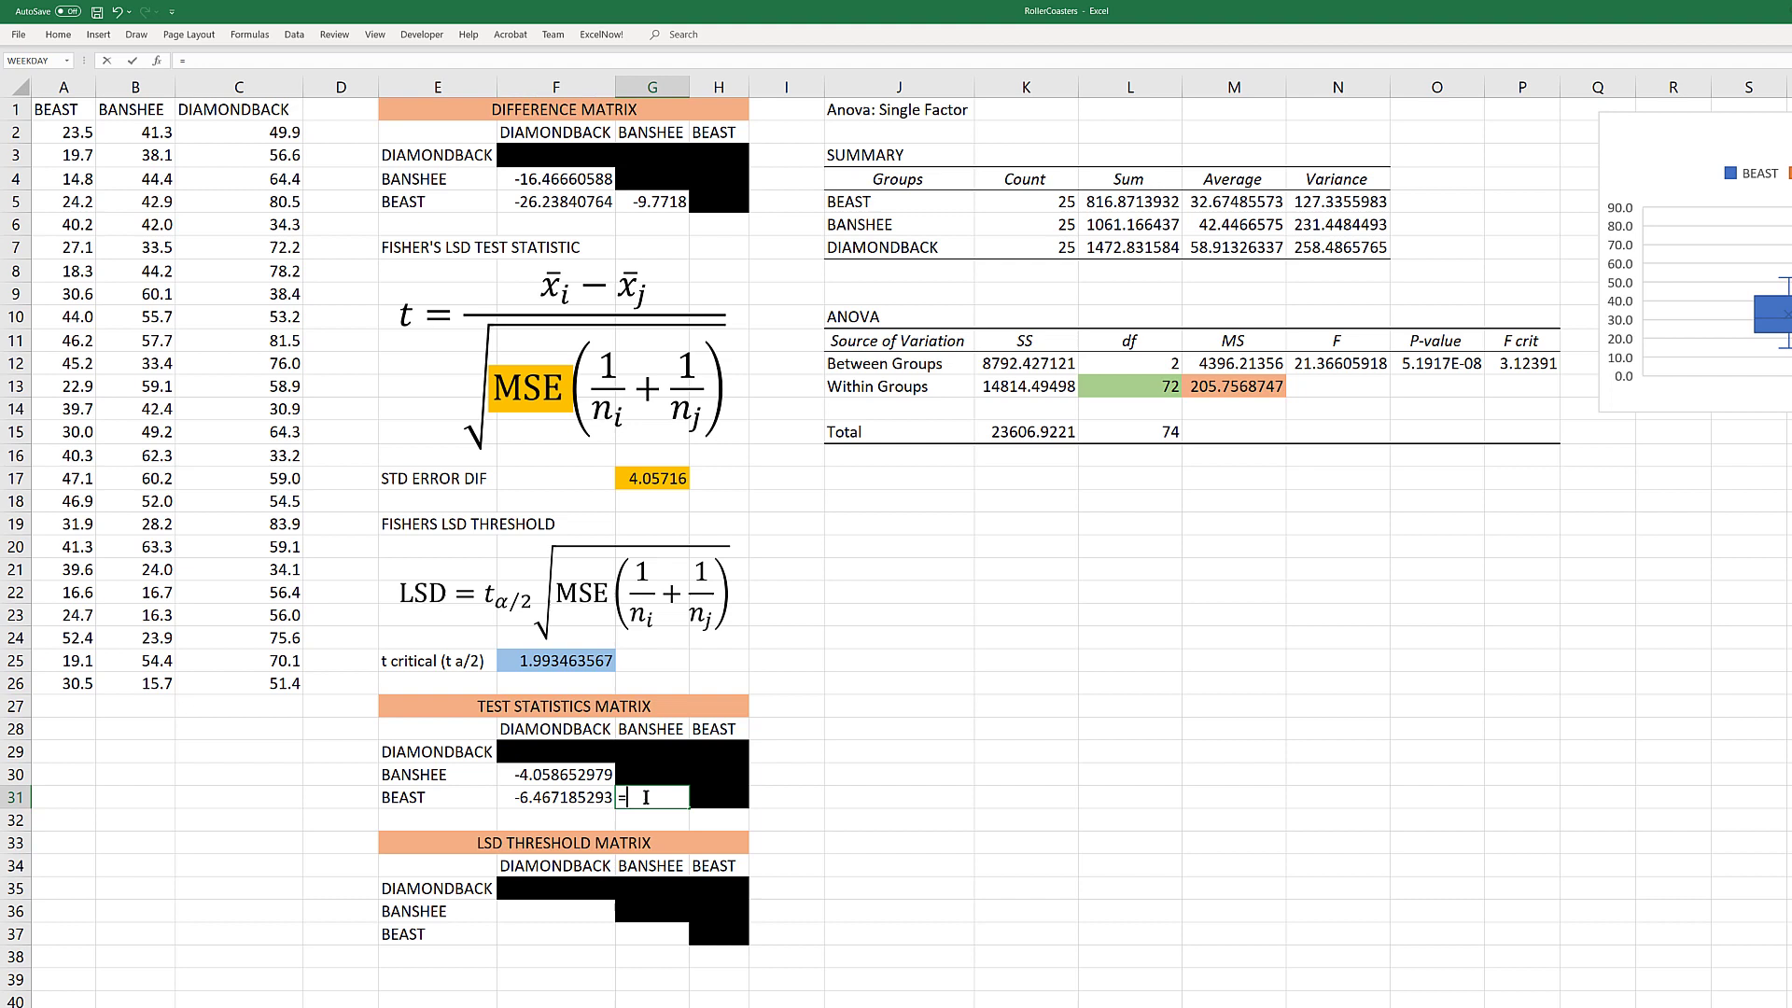
pyautogui.click(634, 196)
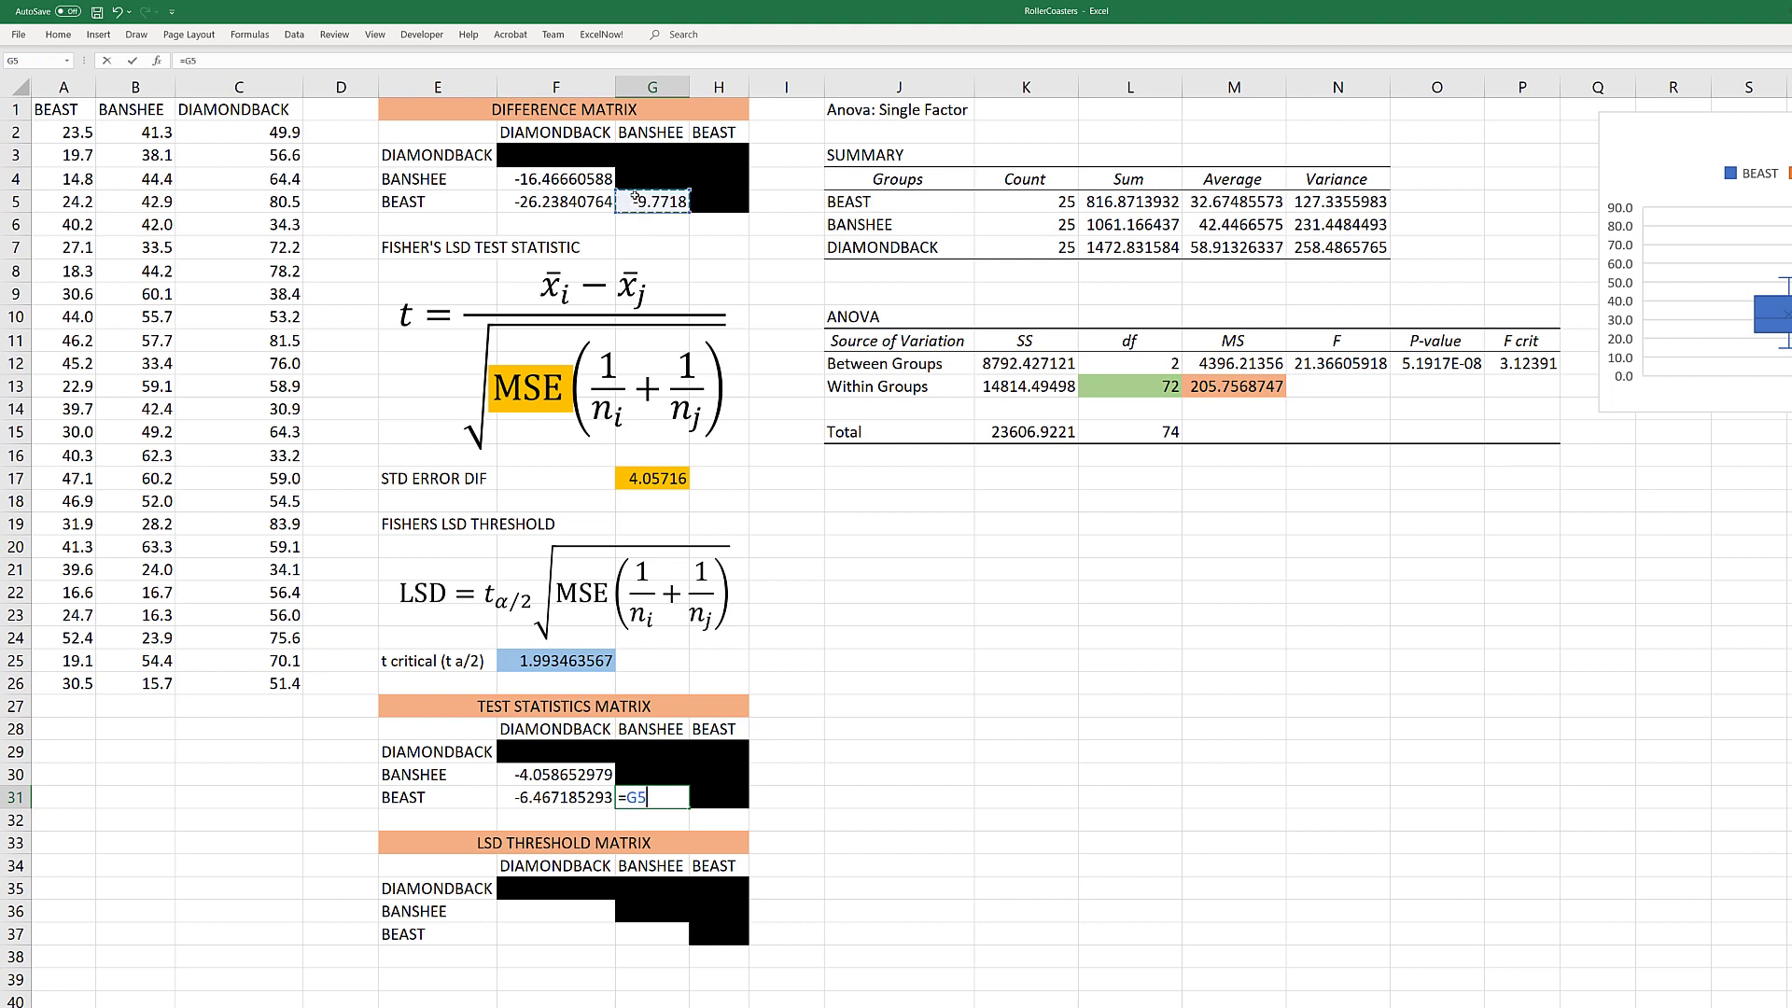
pyautogui.write('/')
pyautogui.click(643, 479)
pyautogui.press('Return')
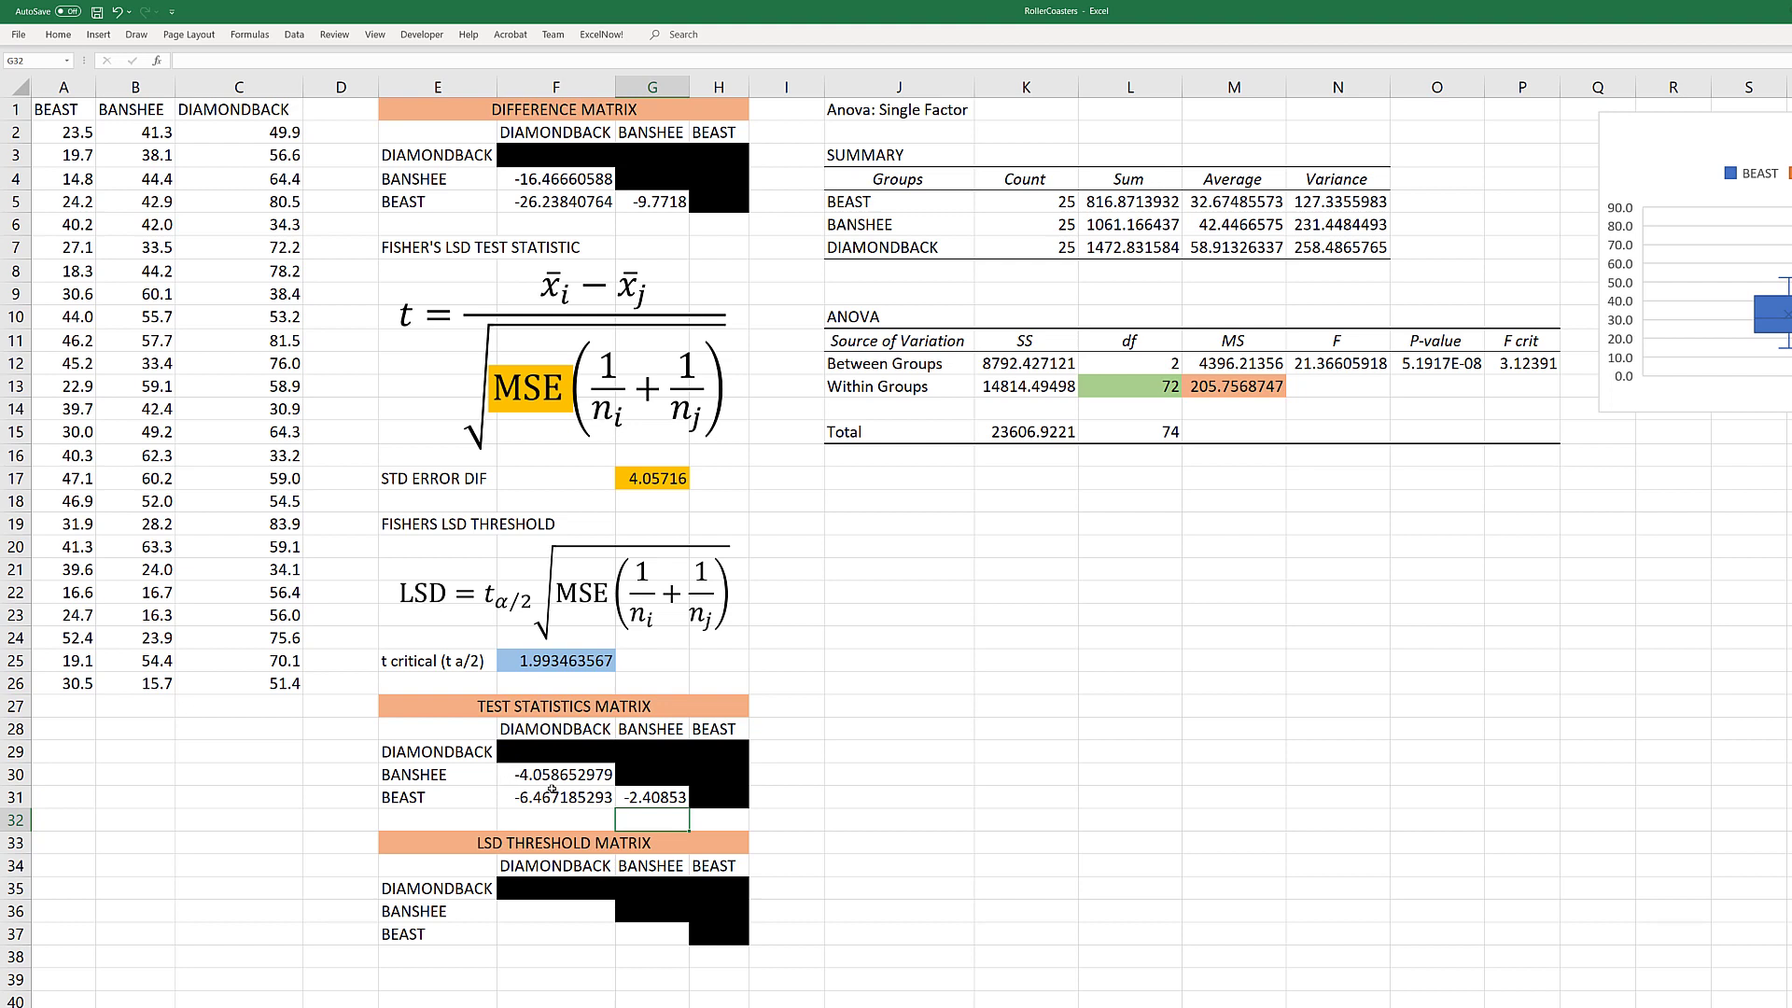
pyautogui.click(537, 773)
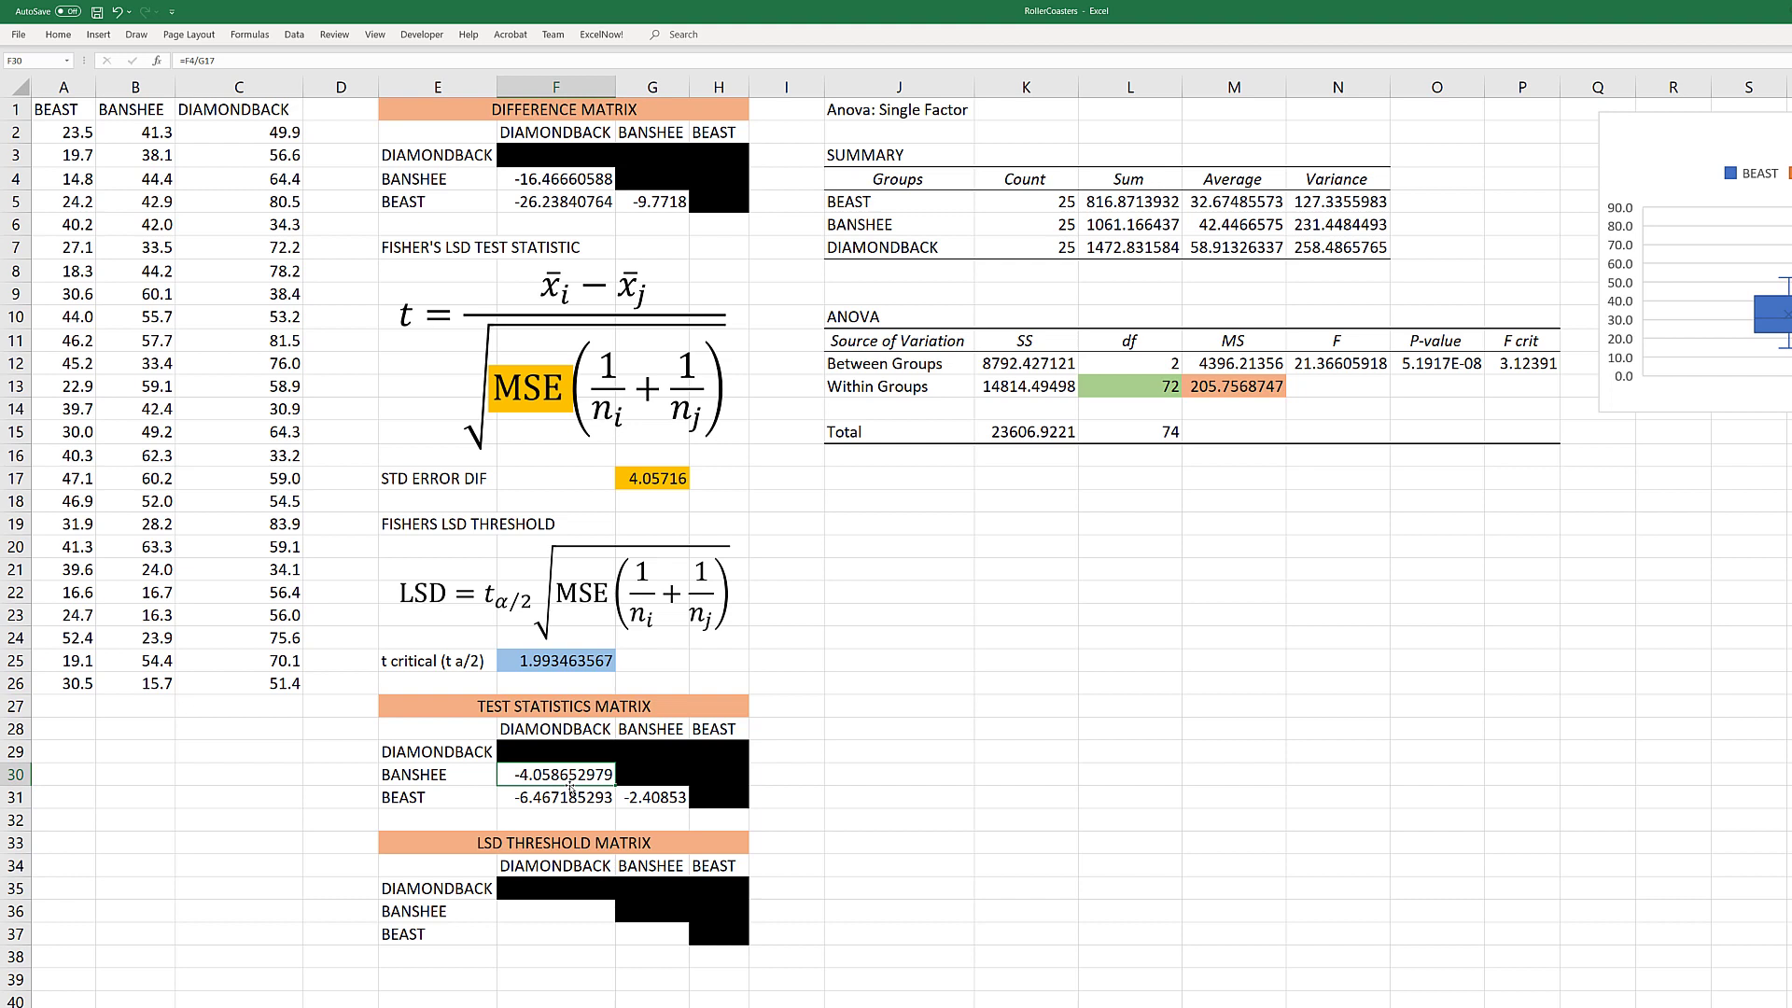
pyautogui.click(541, 663)
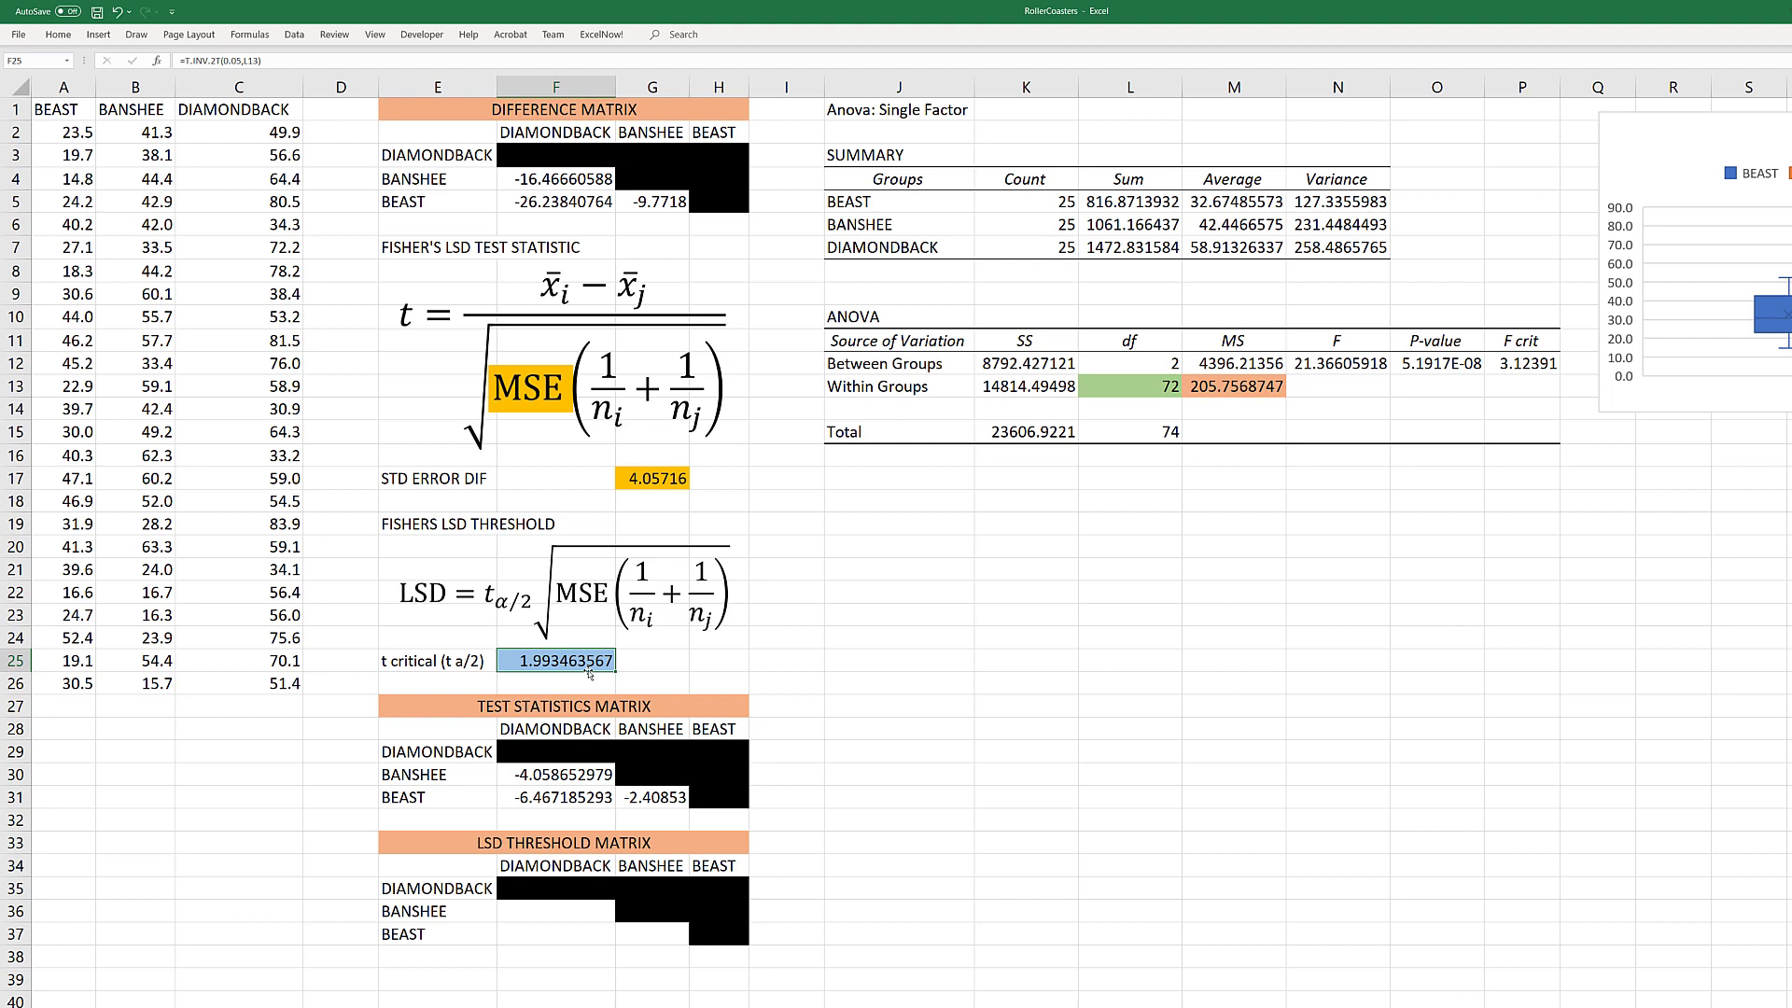
pyautogui.click(529, 789)
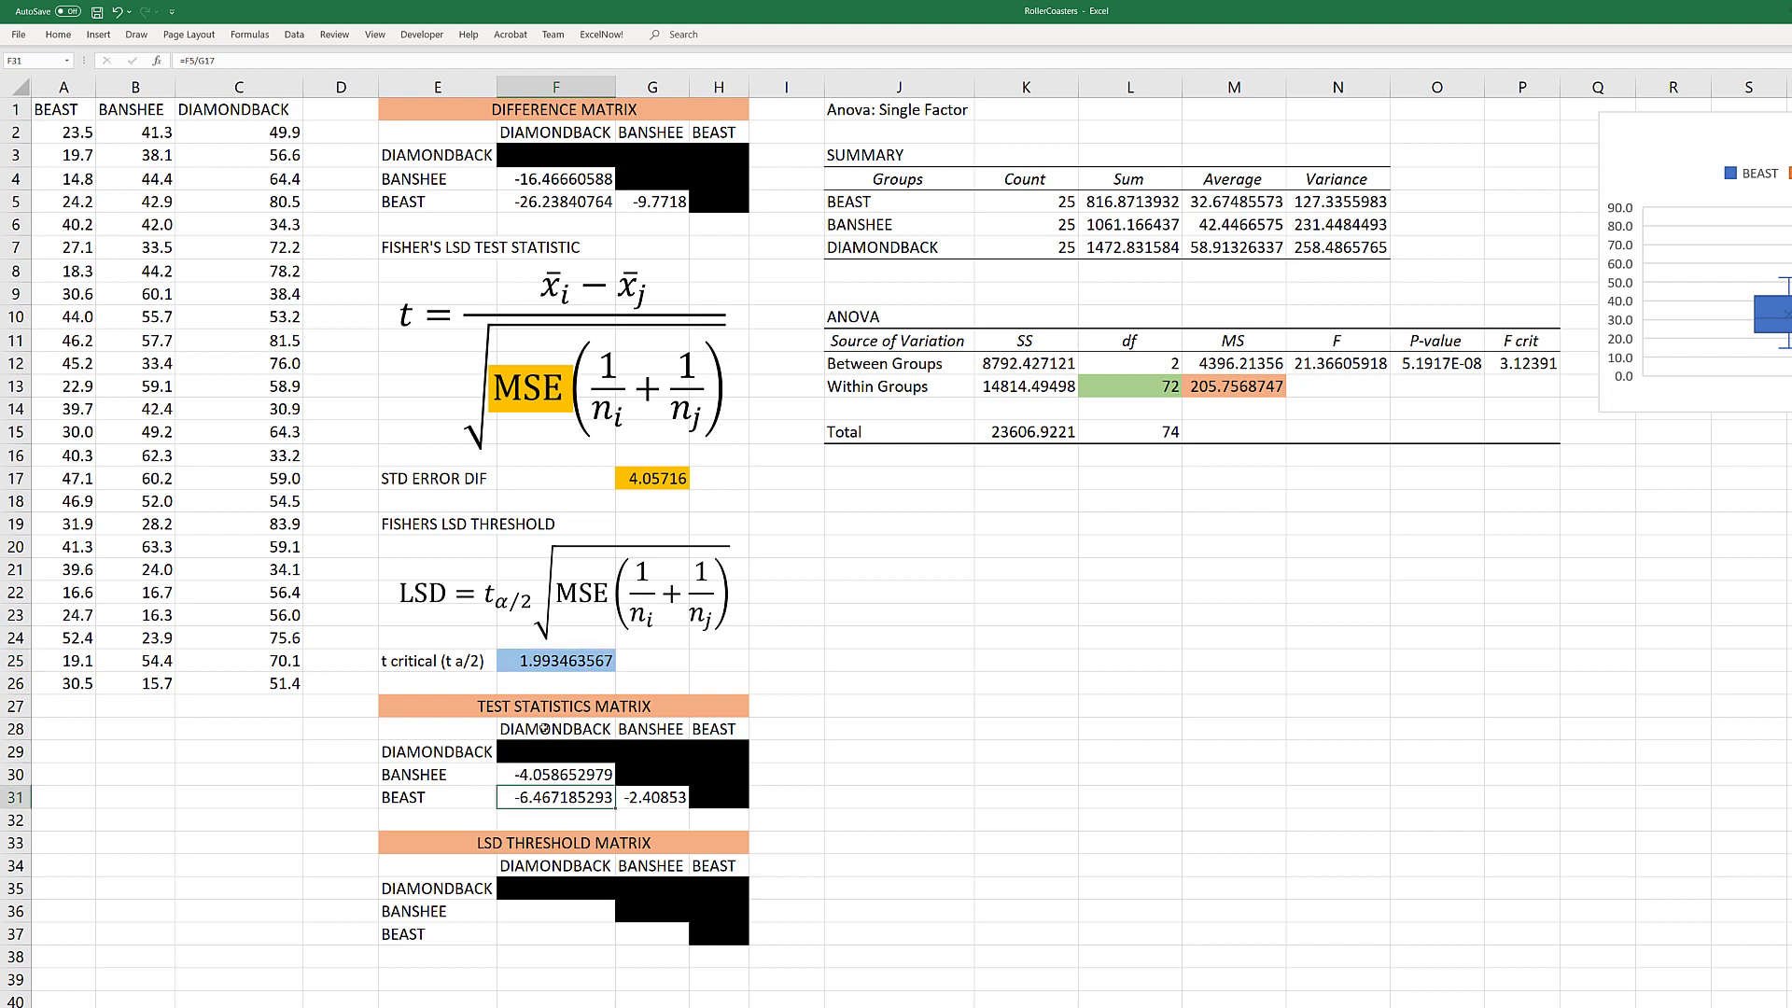
pyautogui.click(551, 774)
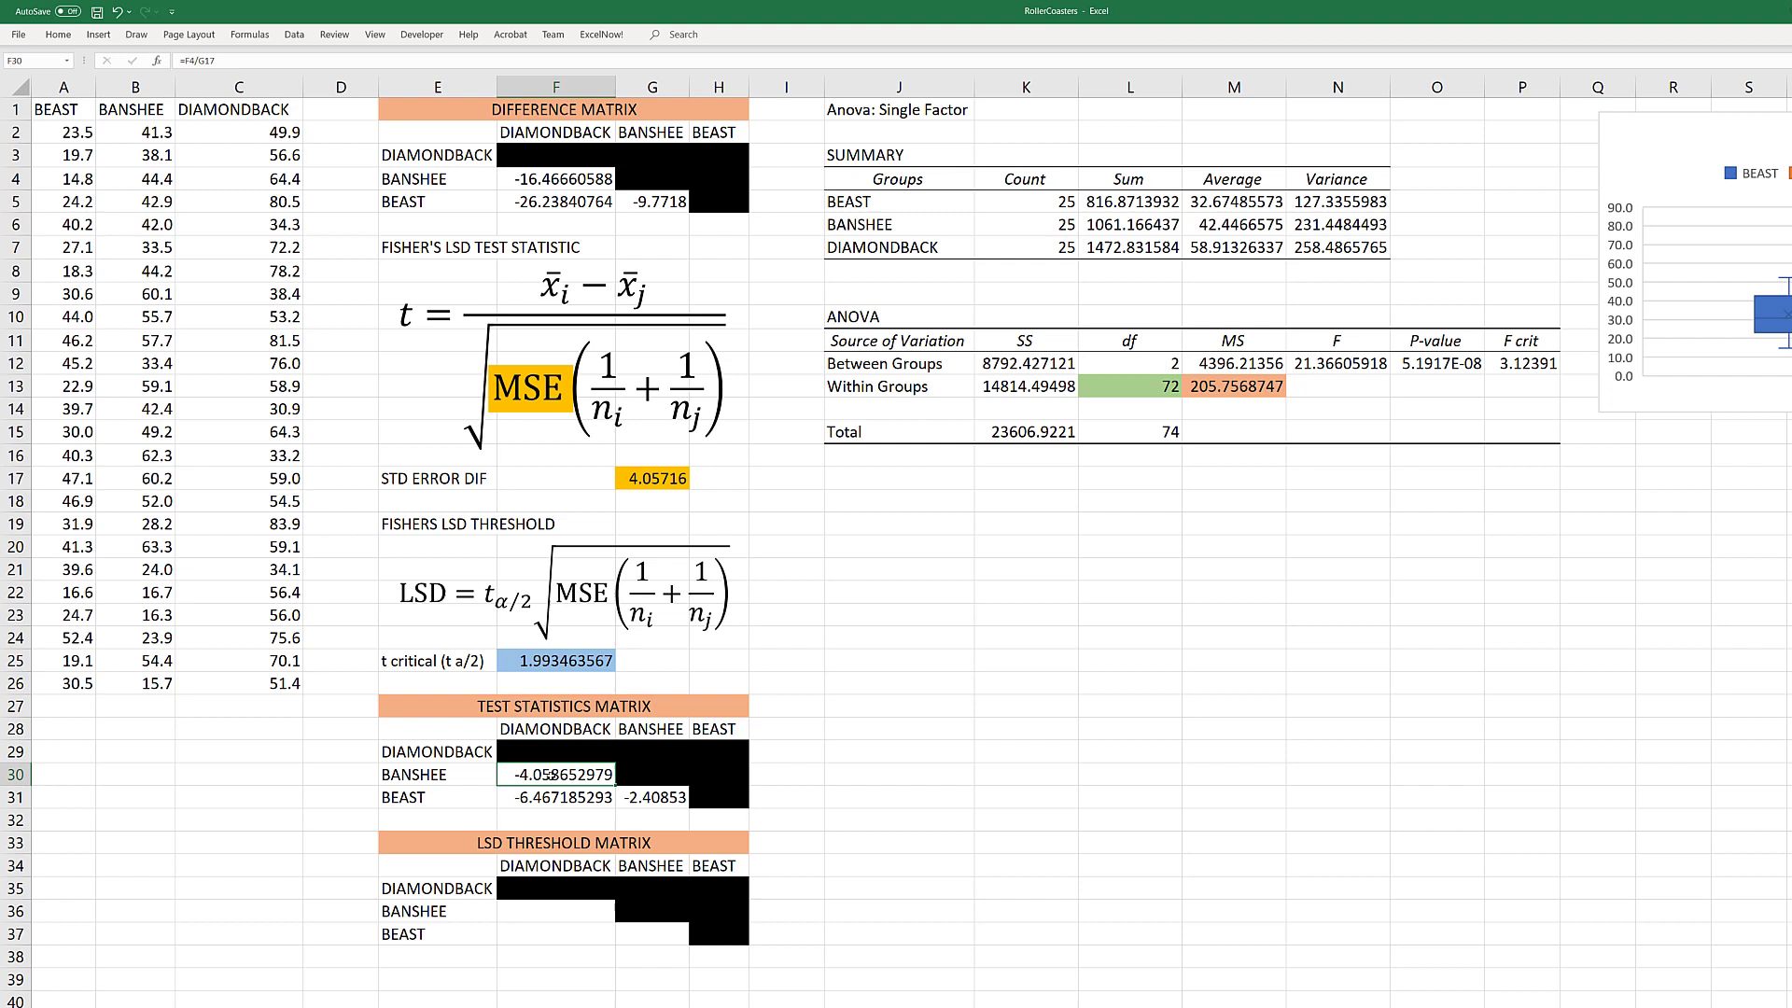
pyautogui.click(542, 797)
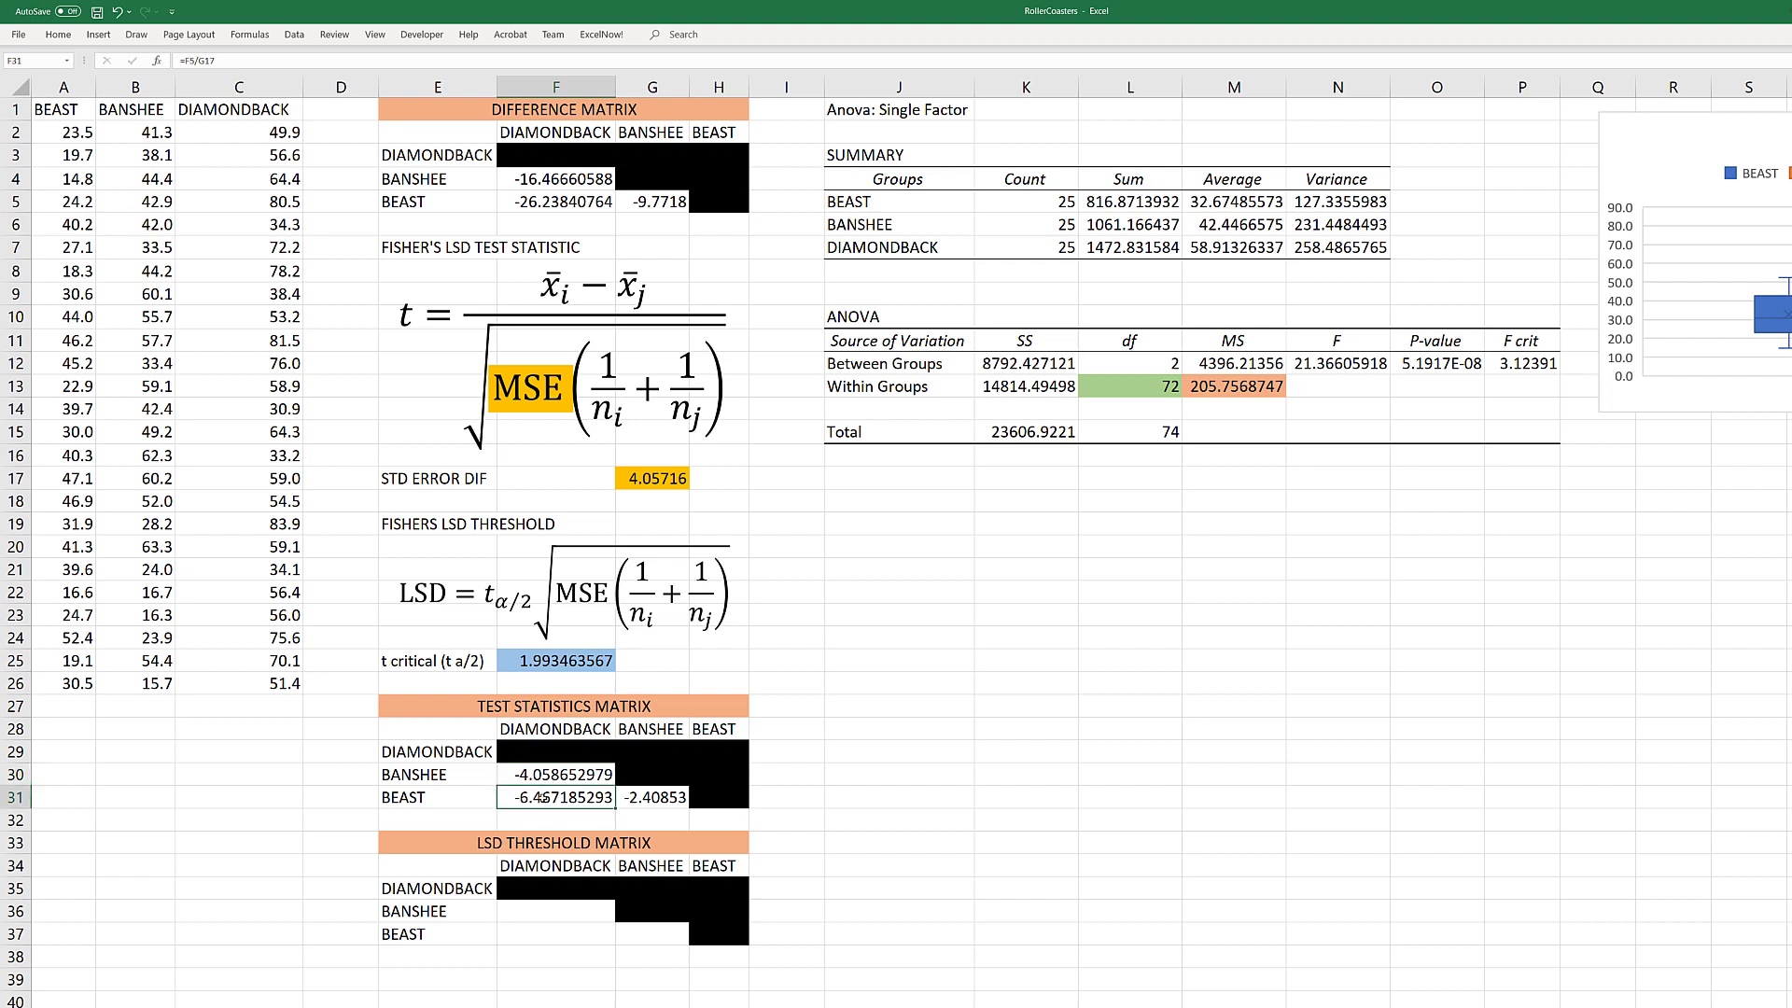
pyautogui.click(640, 800)
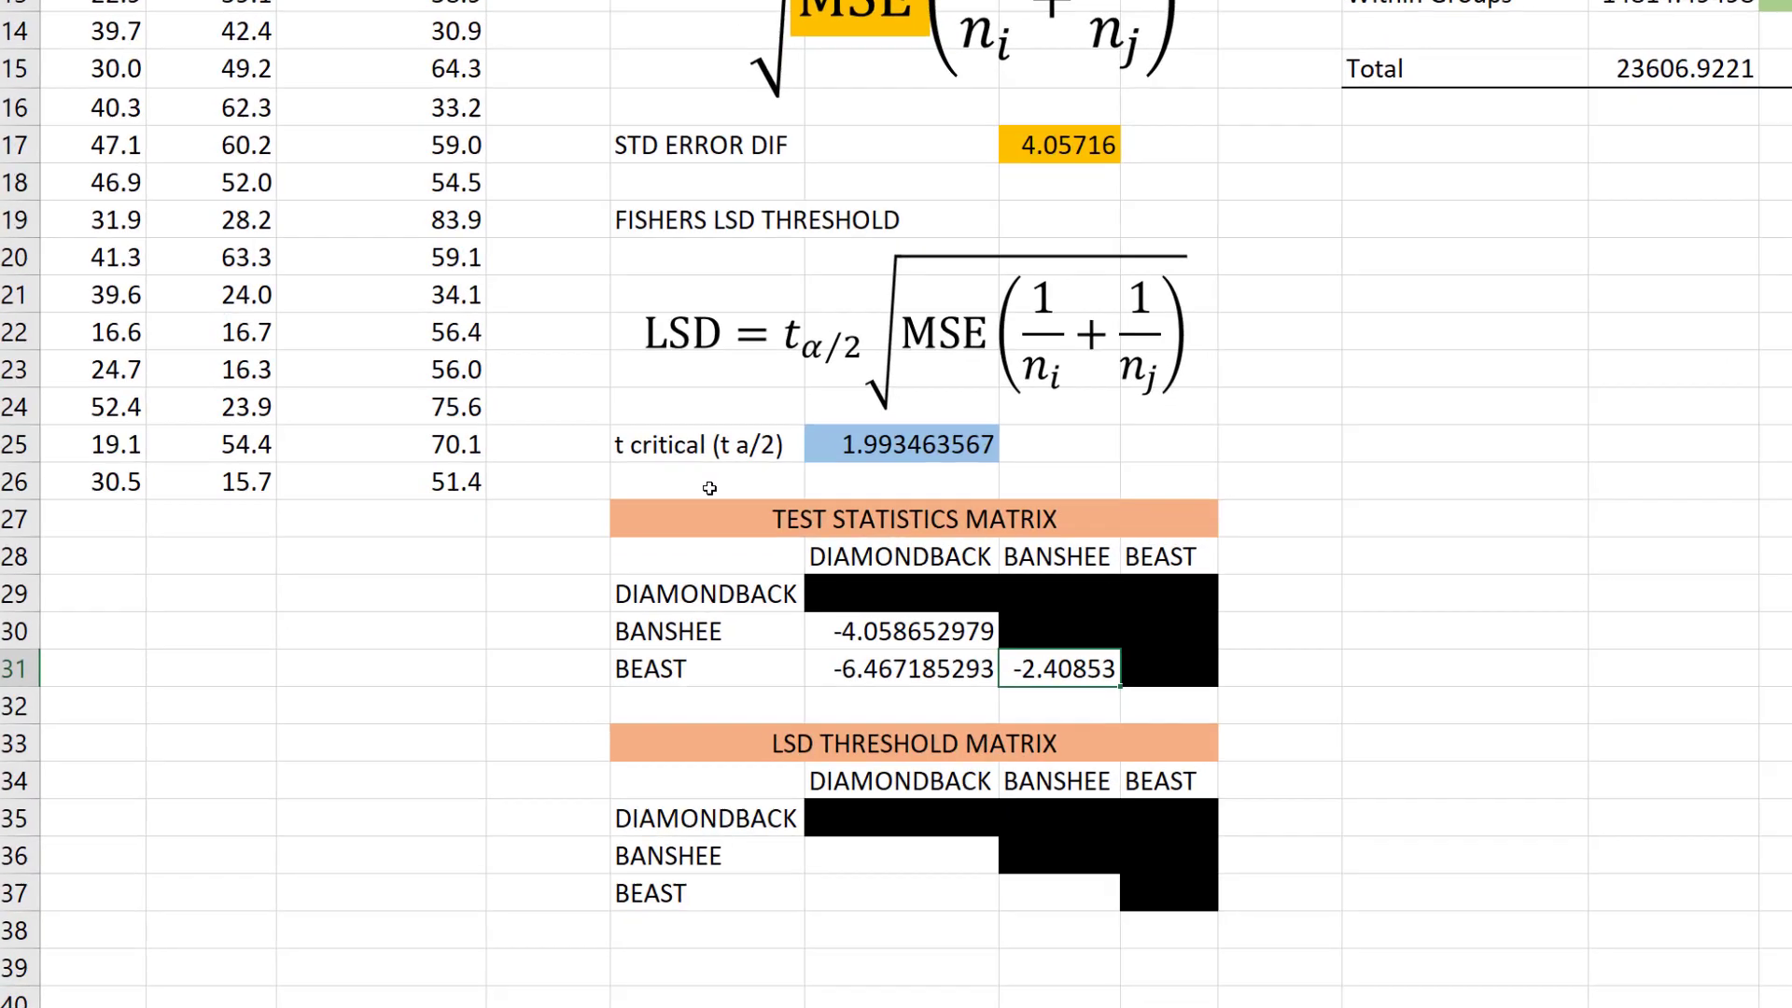
# - Enter =F25*G17 in F26 for a Fisher's LSD of 8.087801309
pyautogui.click(438, 685)
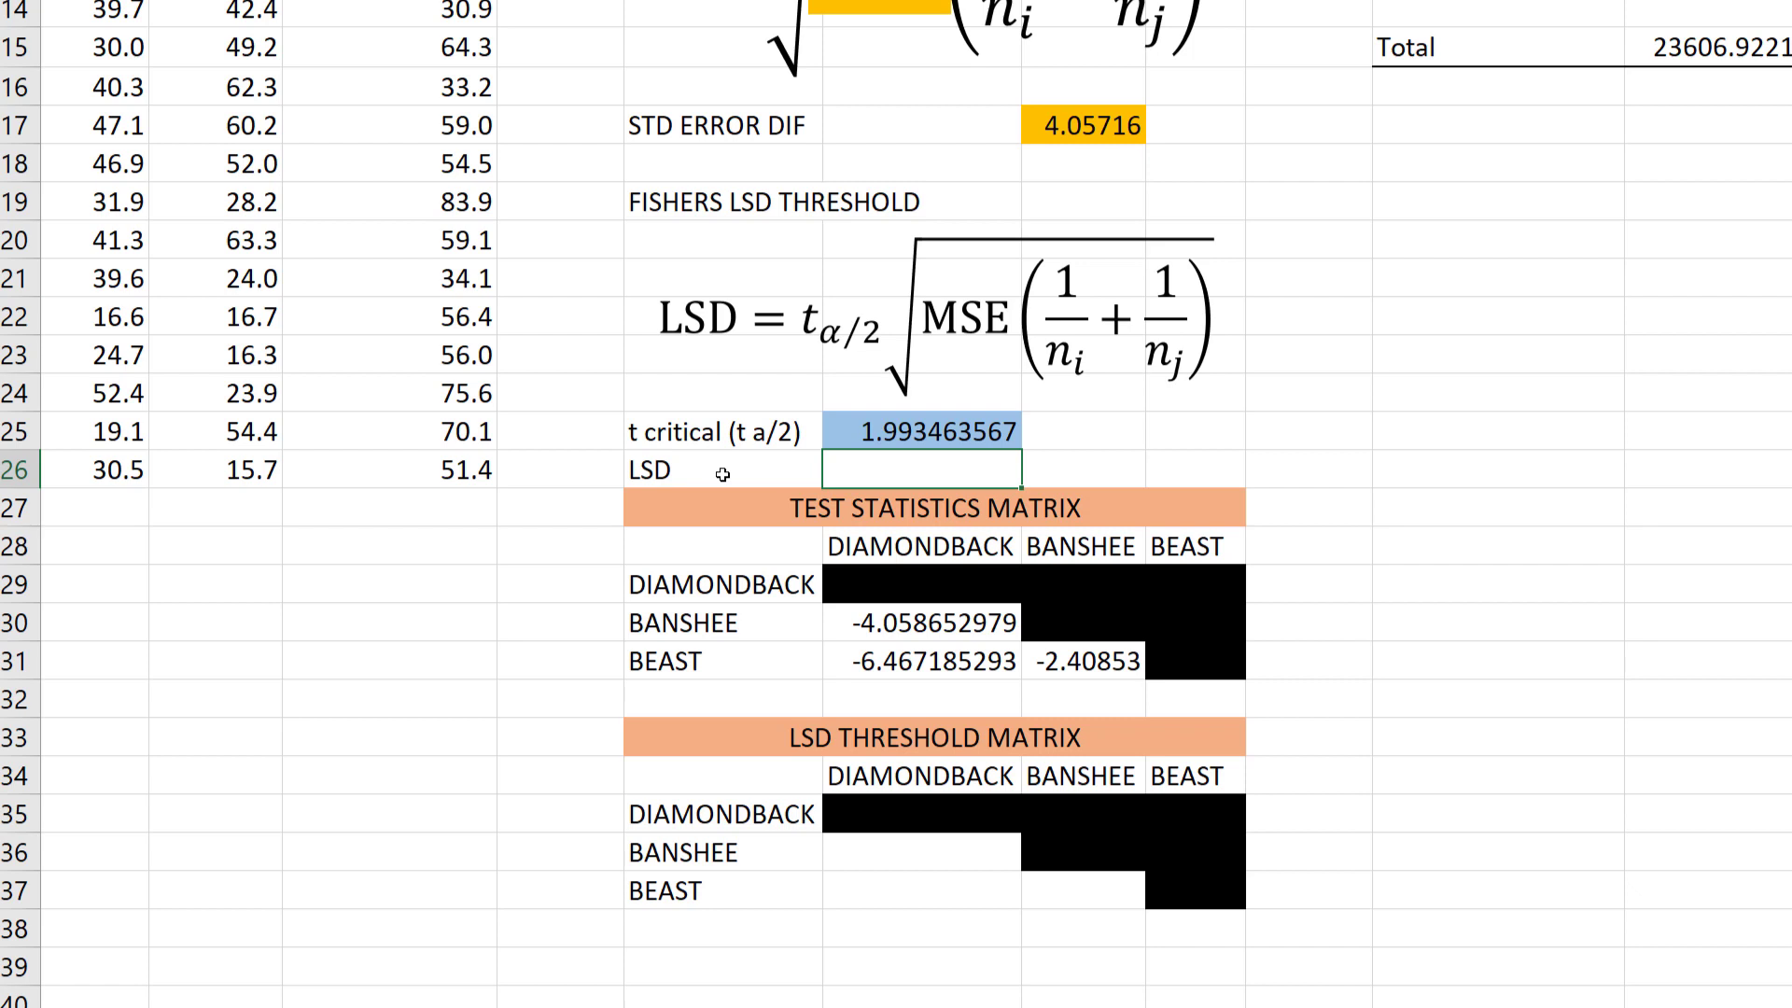
pyautogui.write('=')
pyautogui.click(855, 434)
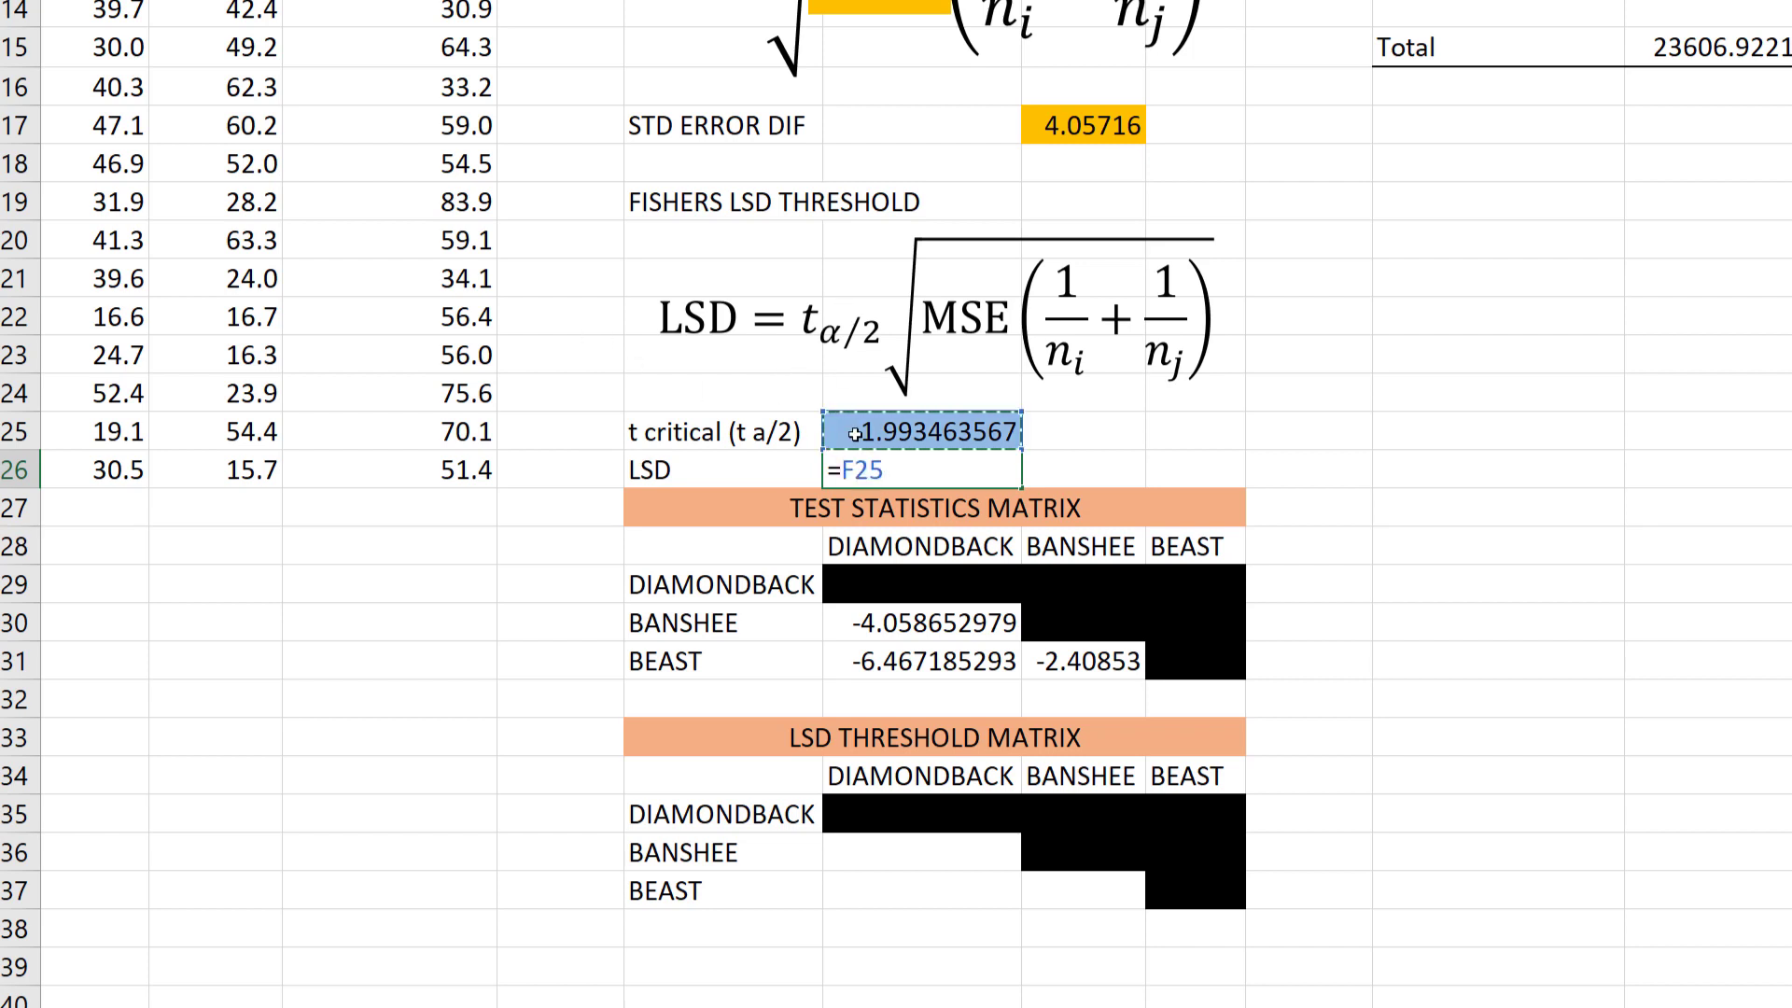
pyautogui.write('*')
pyautogui.click(1117, 134)
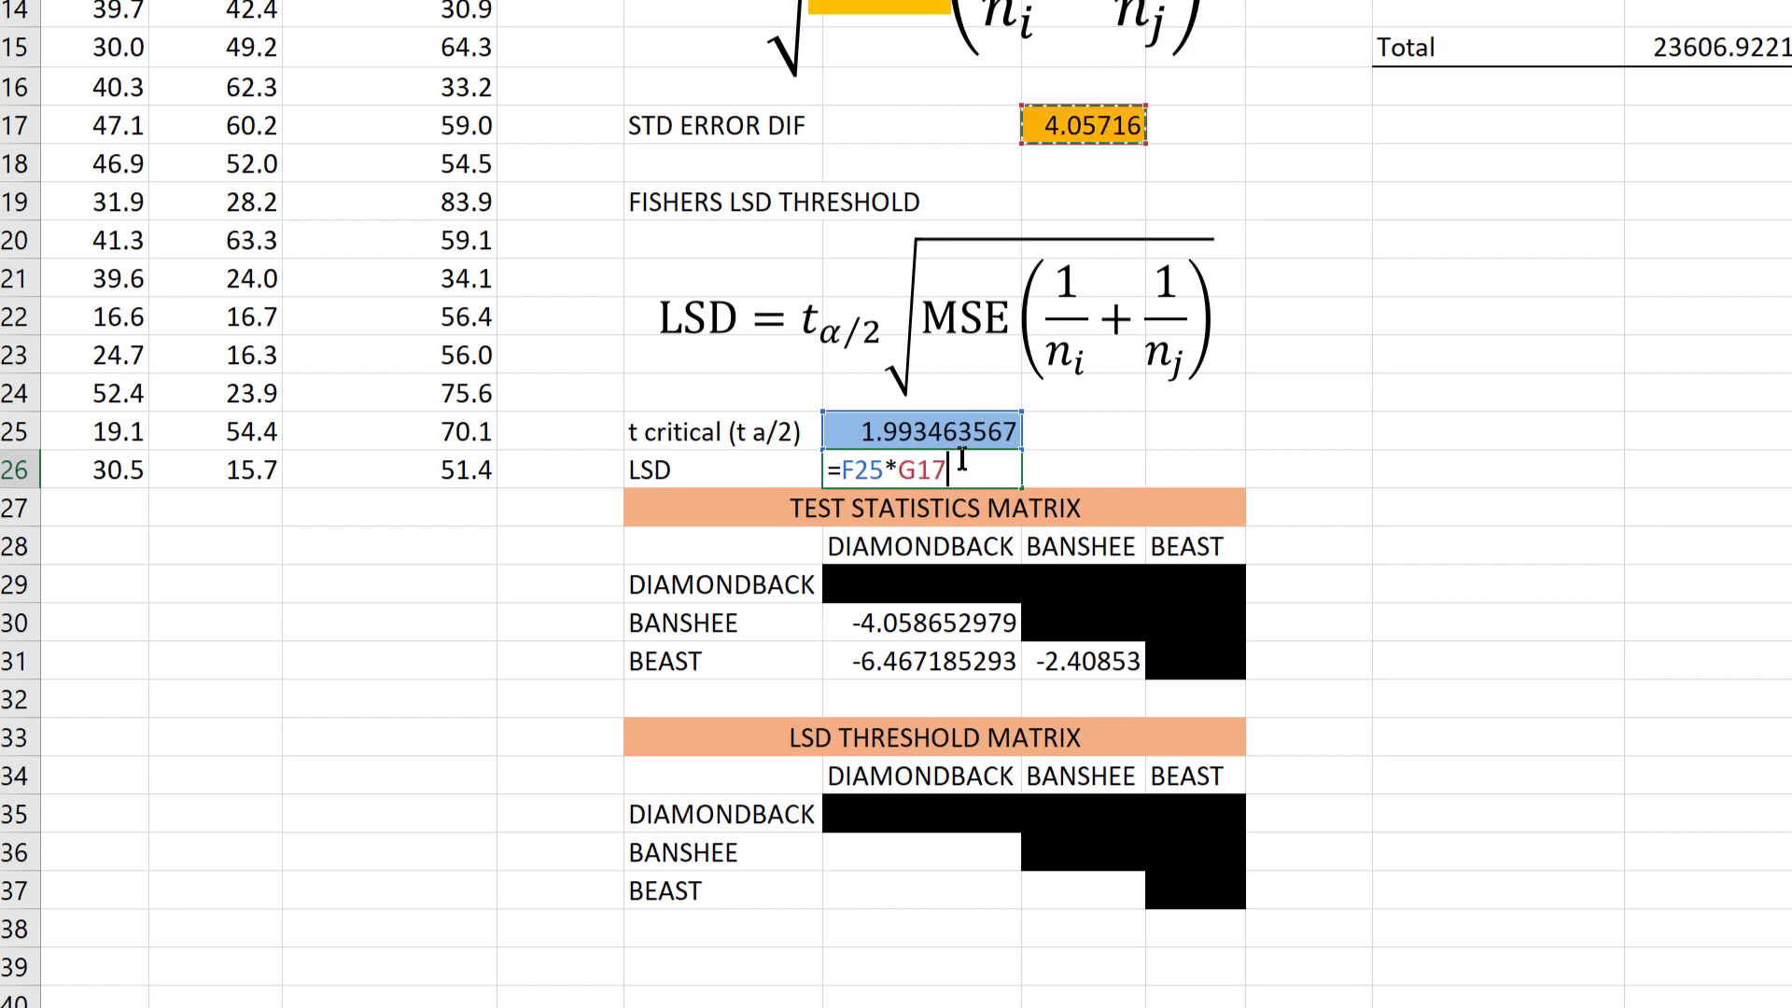
pyautogui.press('Return')
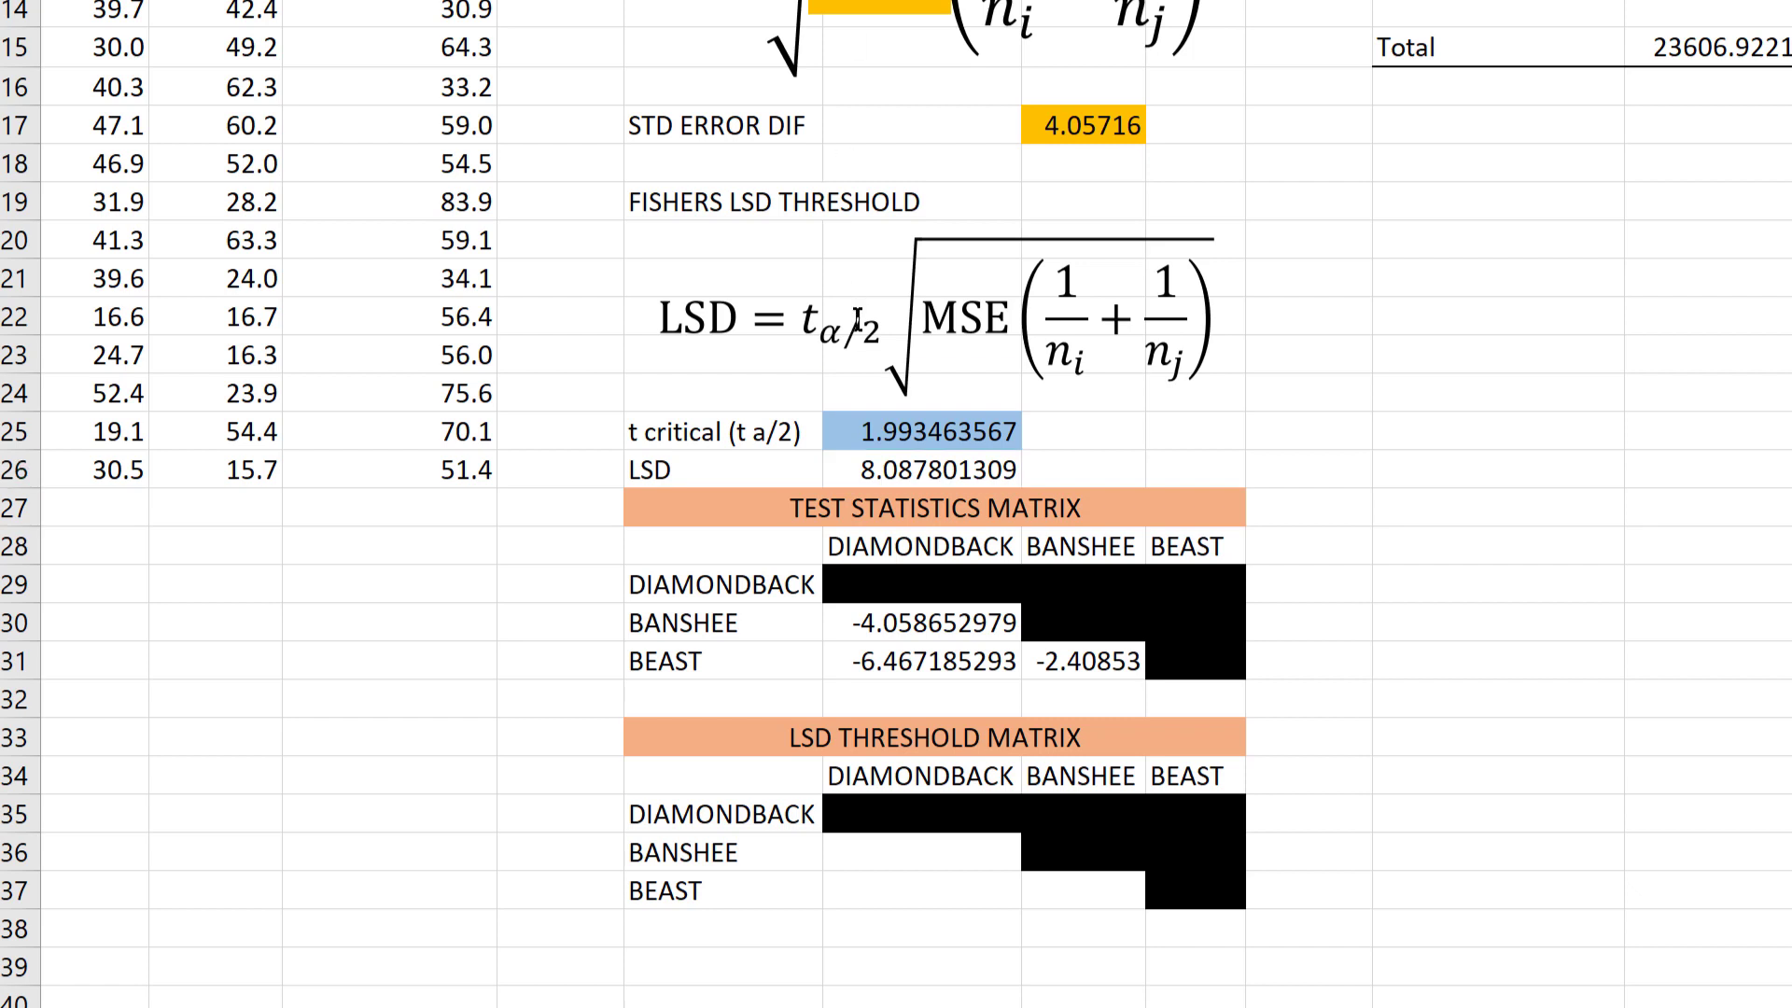
pyautogui.click(902, 473)
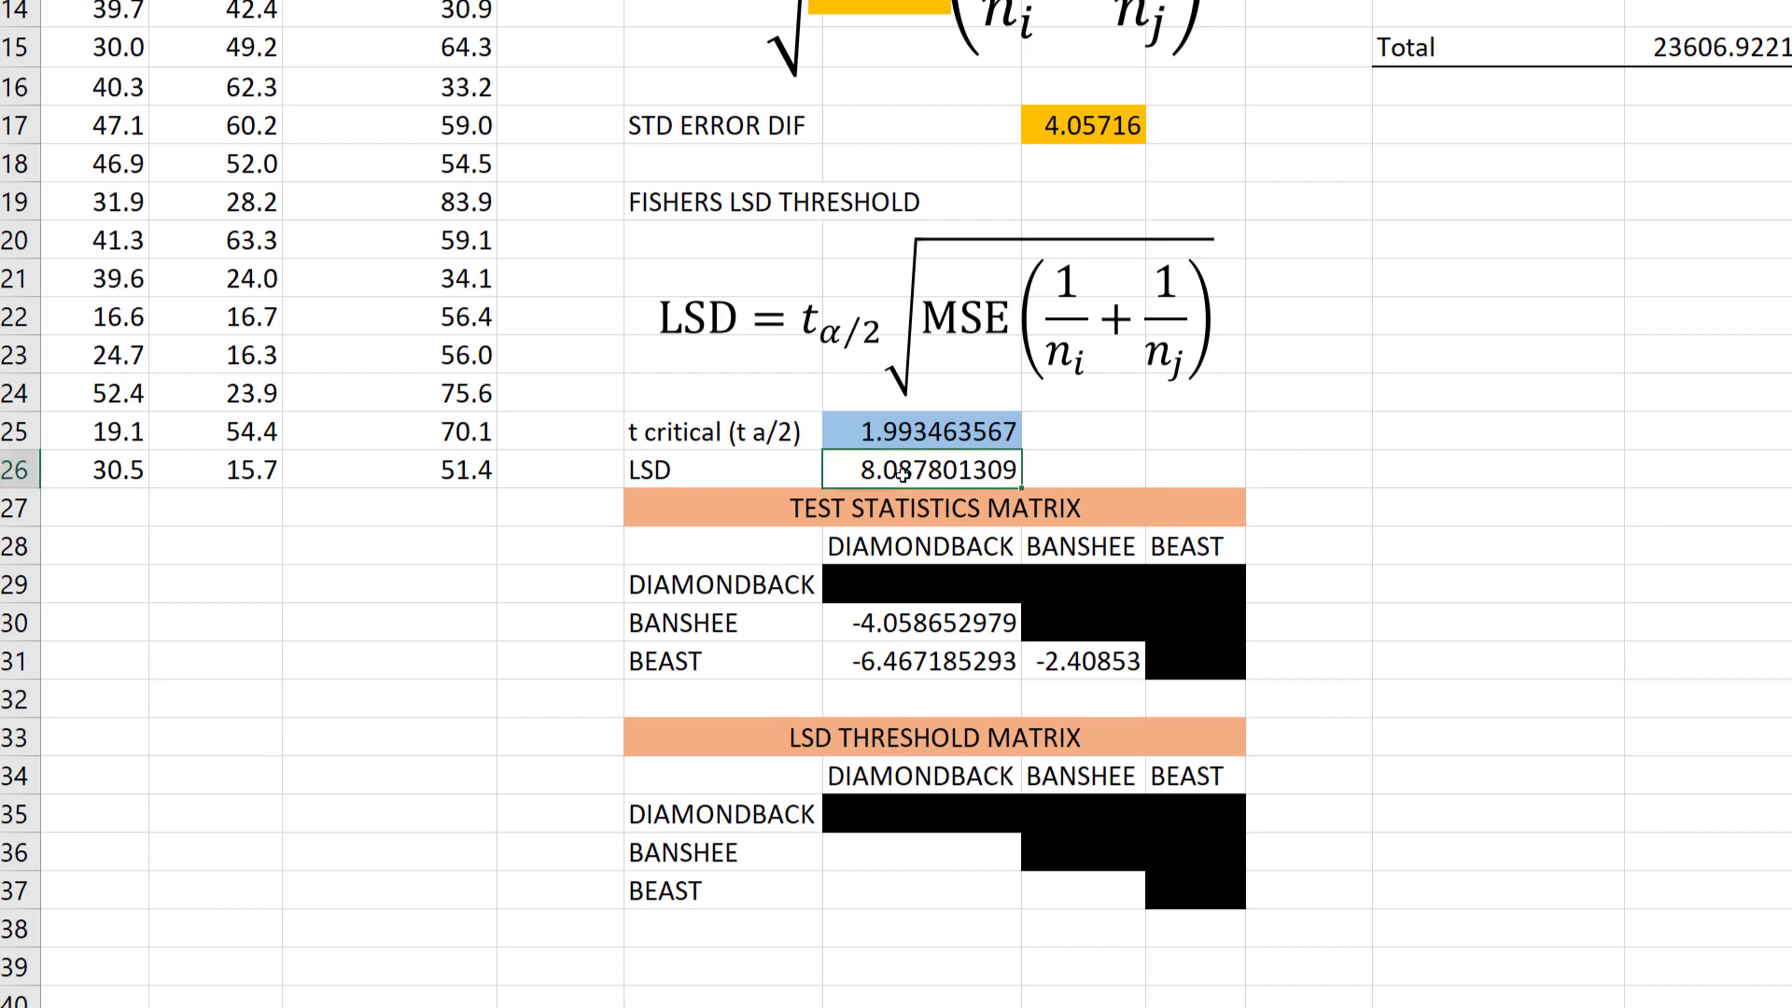
# - In F36, enter =IF(ABS(F4)>=F26,"SIG","NOTSIG") to mark BANSHEE vs DIAMONDBACK as SIG
pyautogui.click(887, 849)
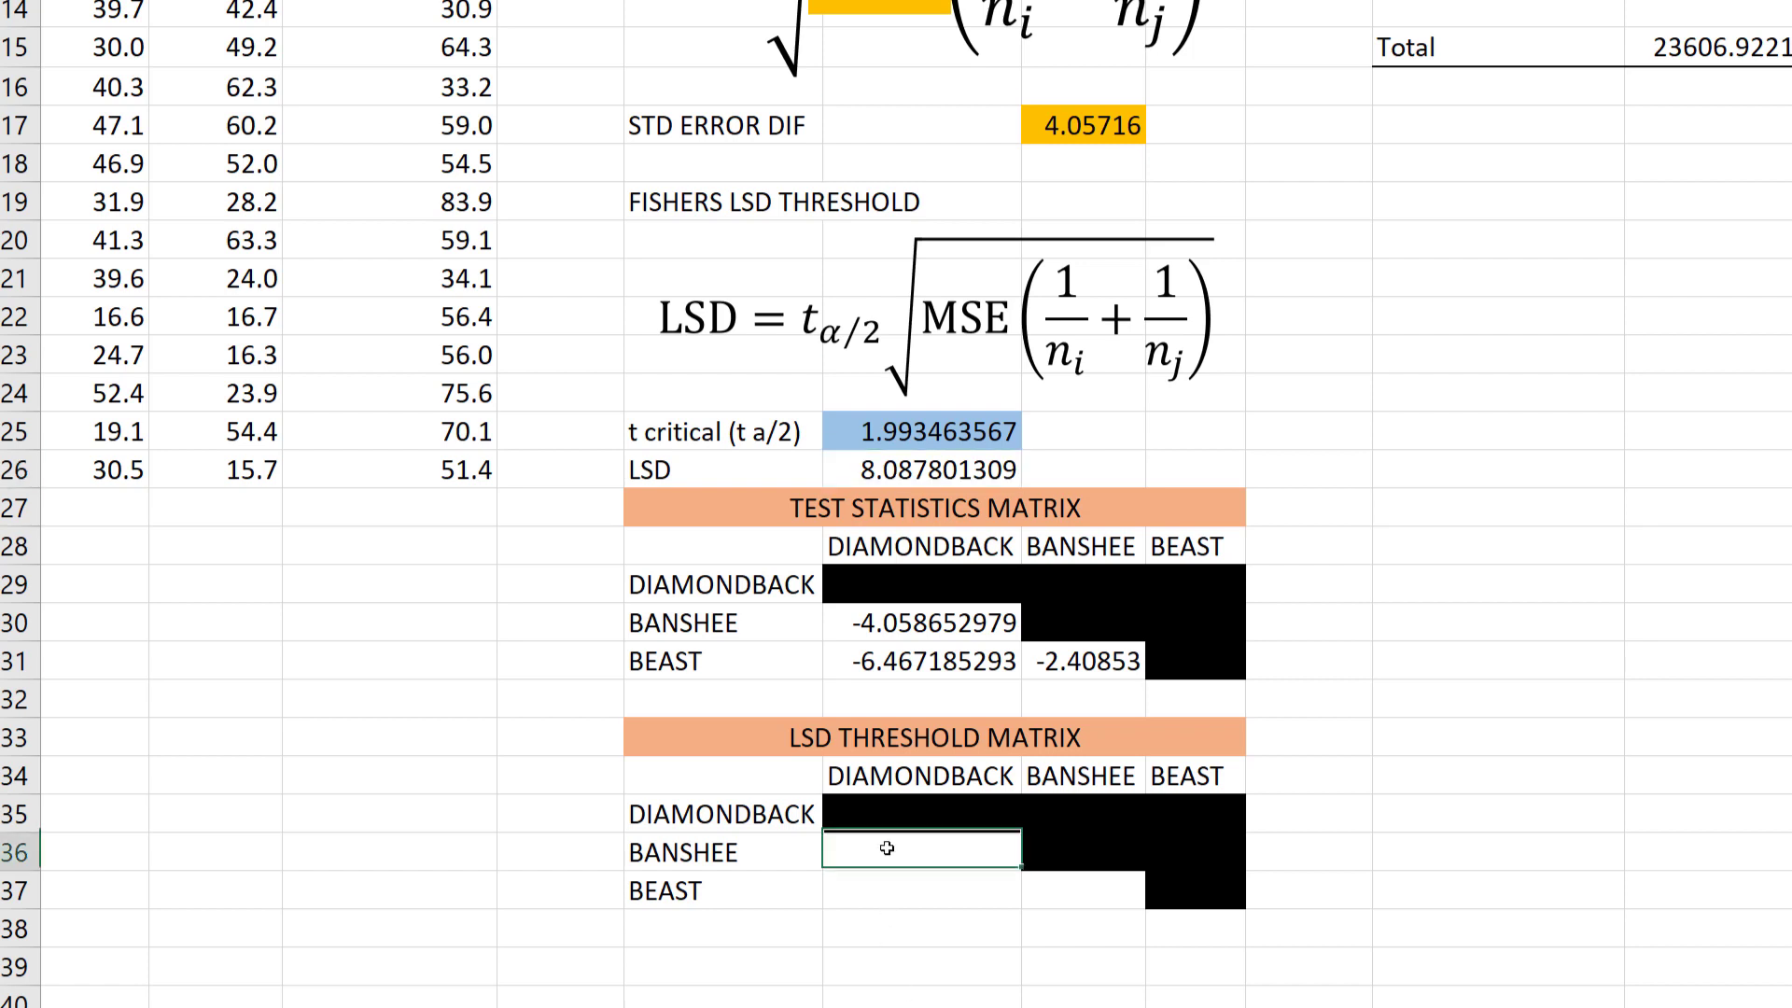
pyautogui.write('=if')
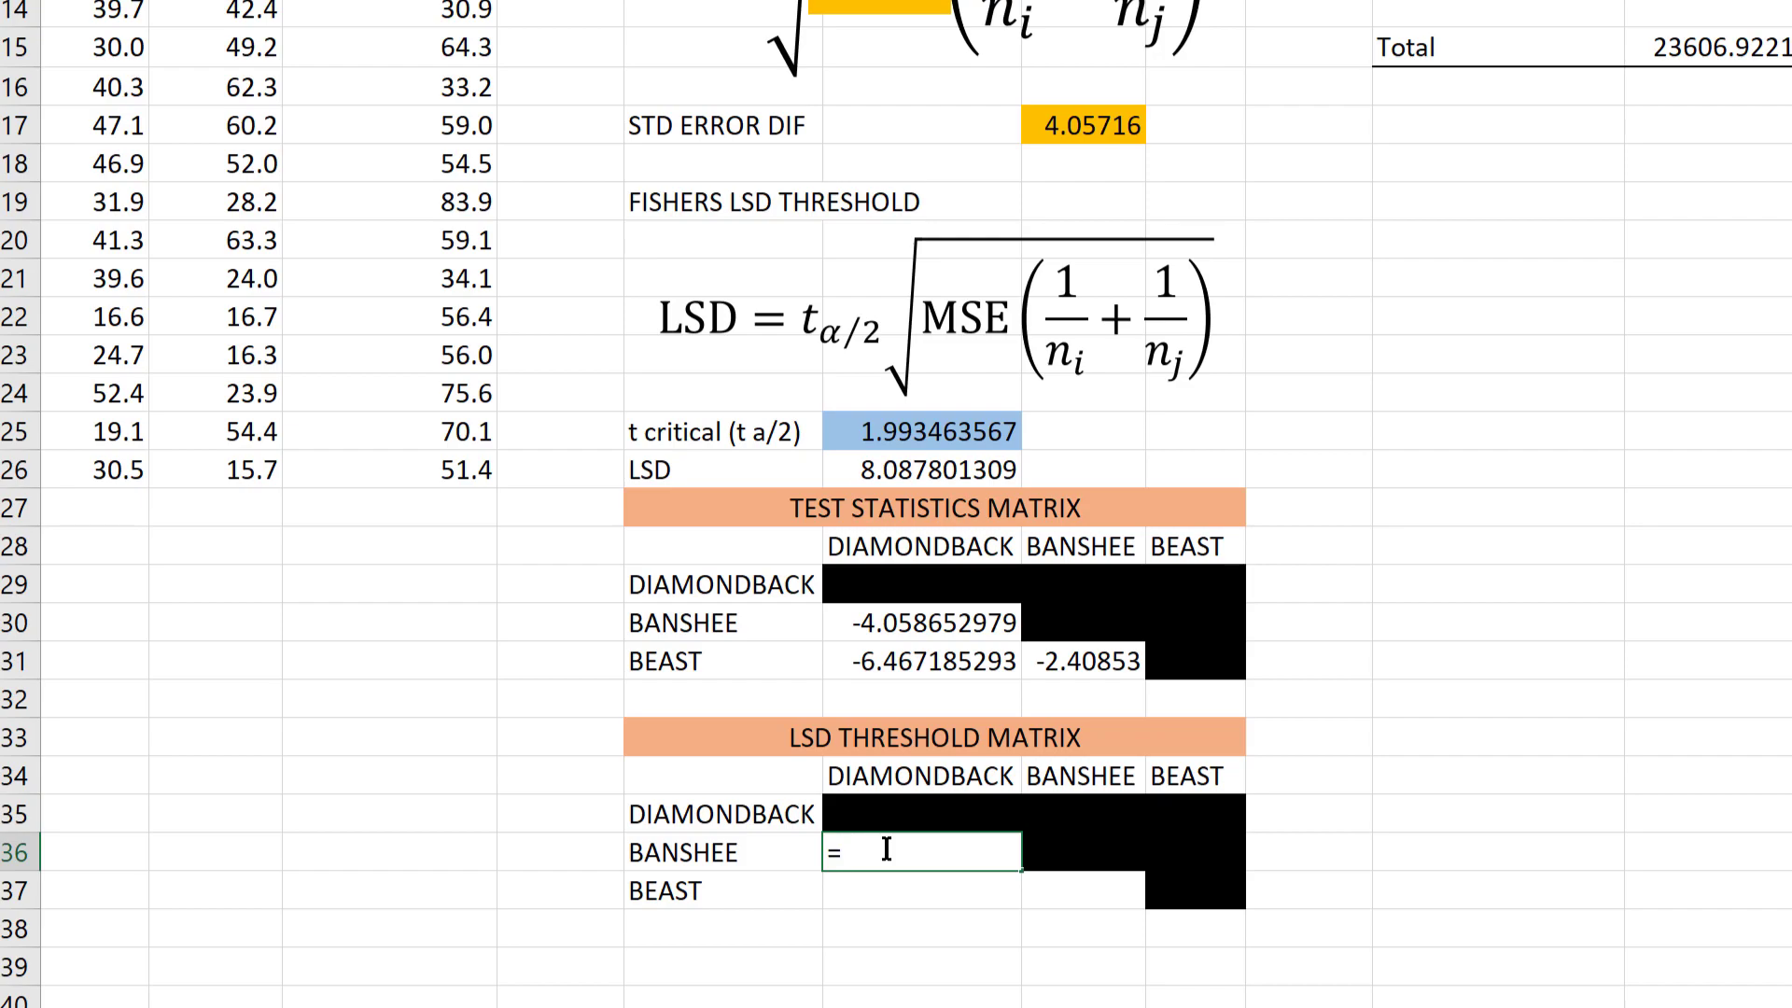
pyautogui.write('(')
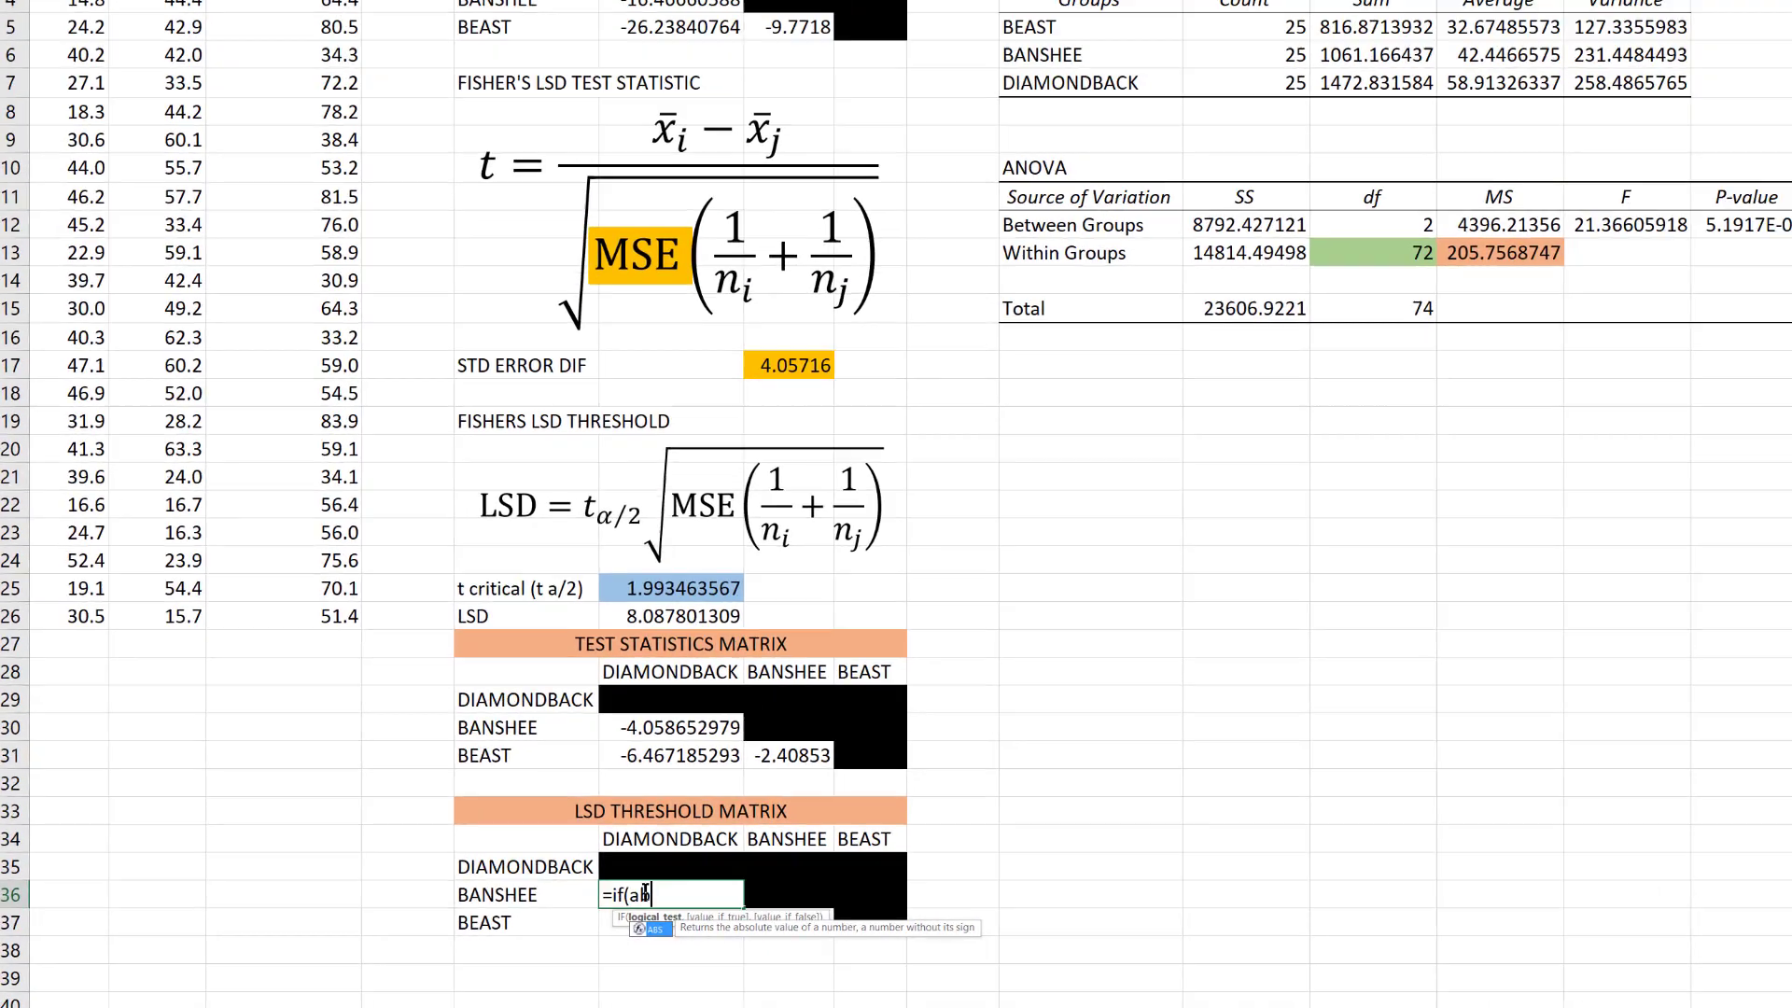
pyautogui.write('ab')
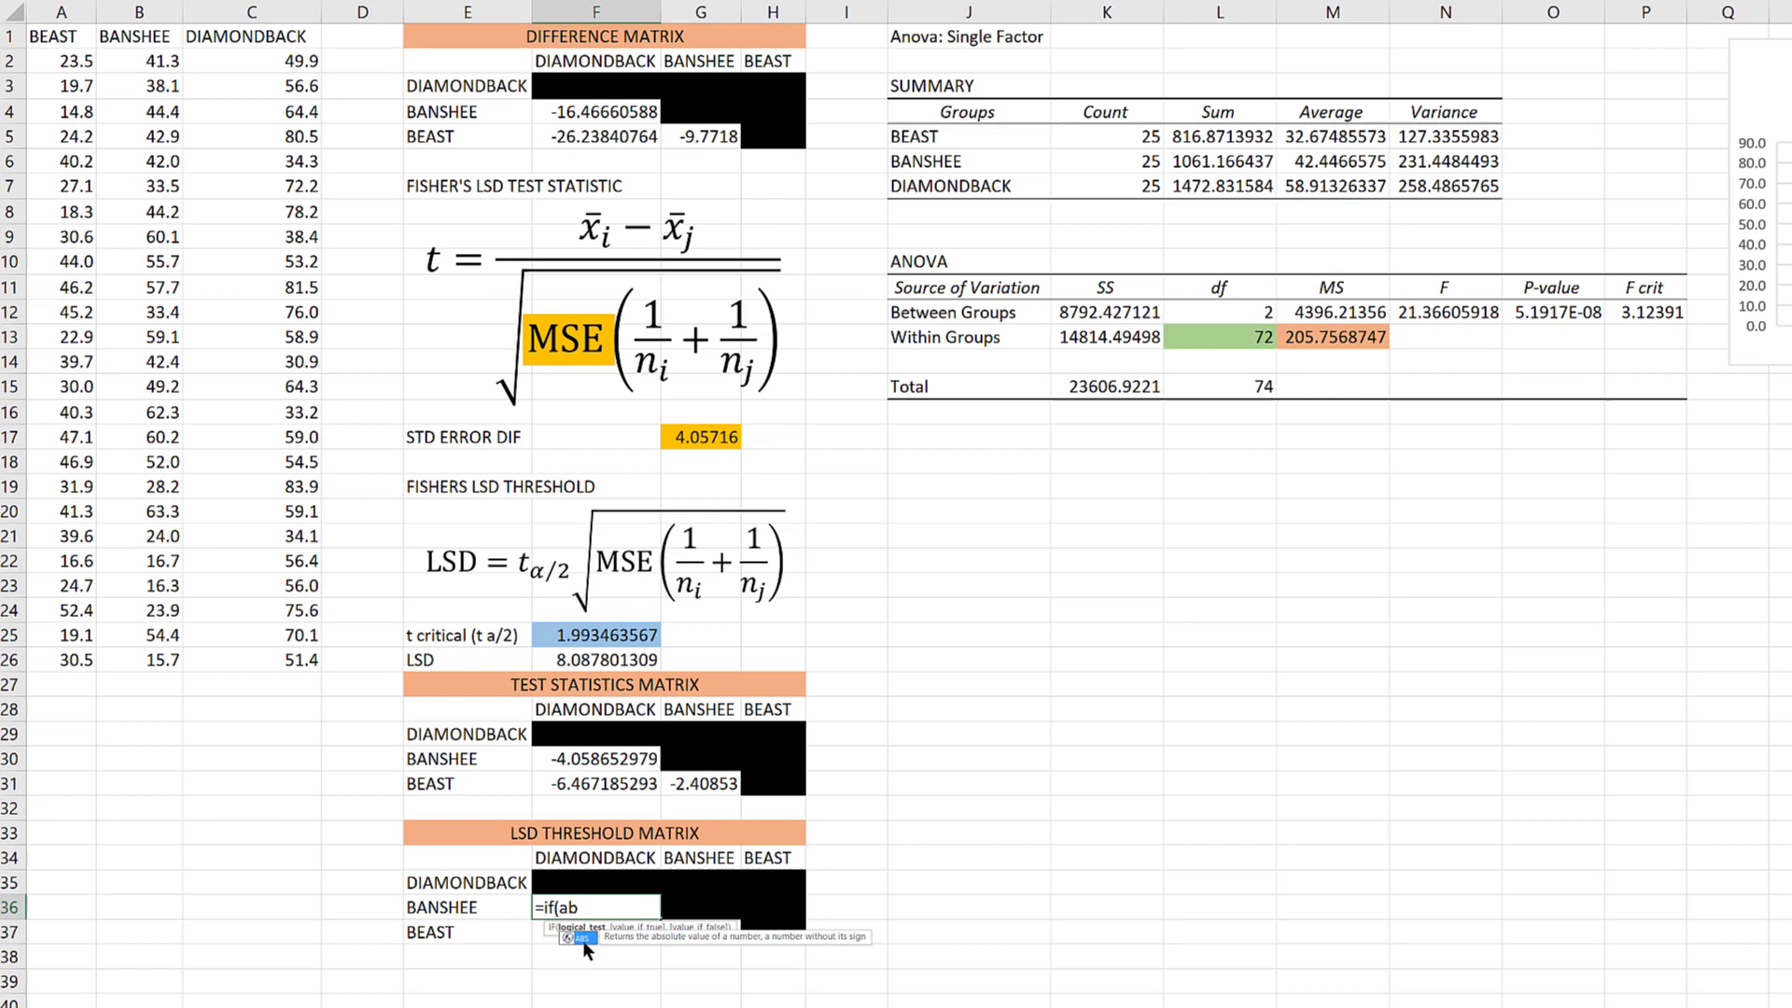
pyautogui.doubleClick(581, 936)
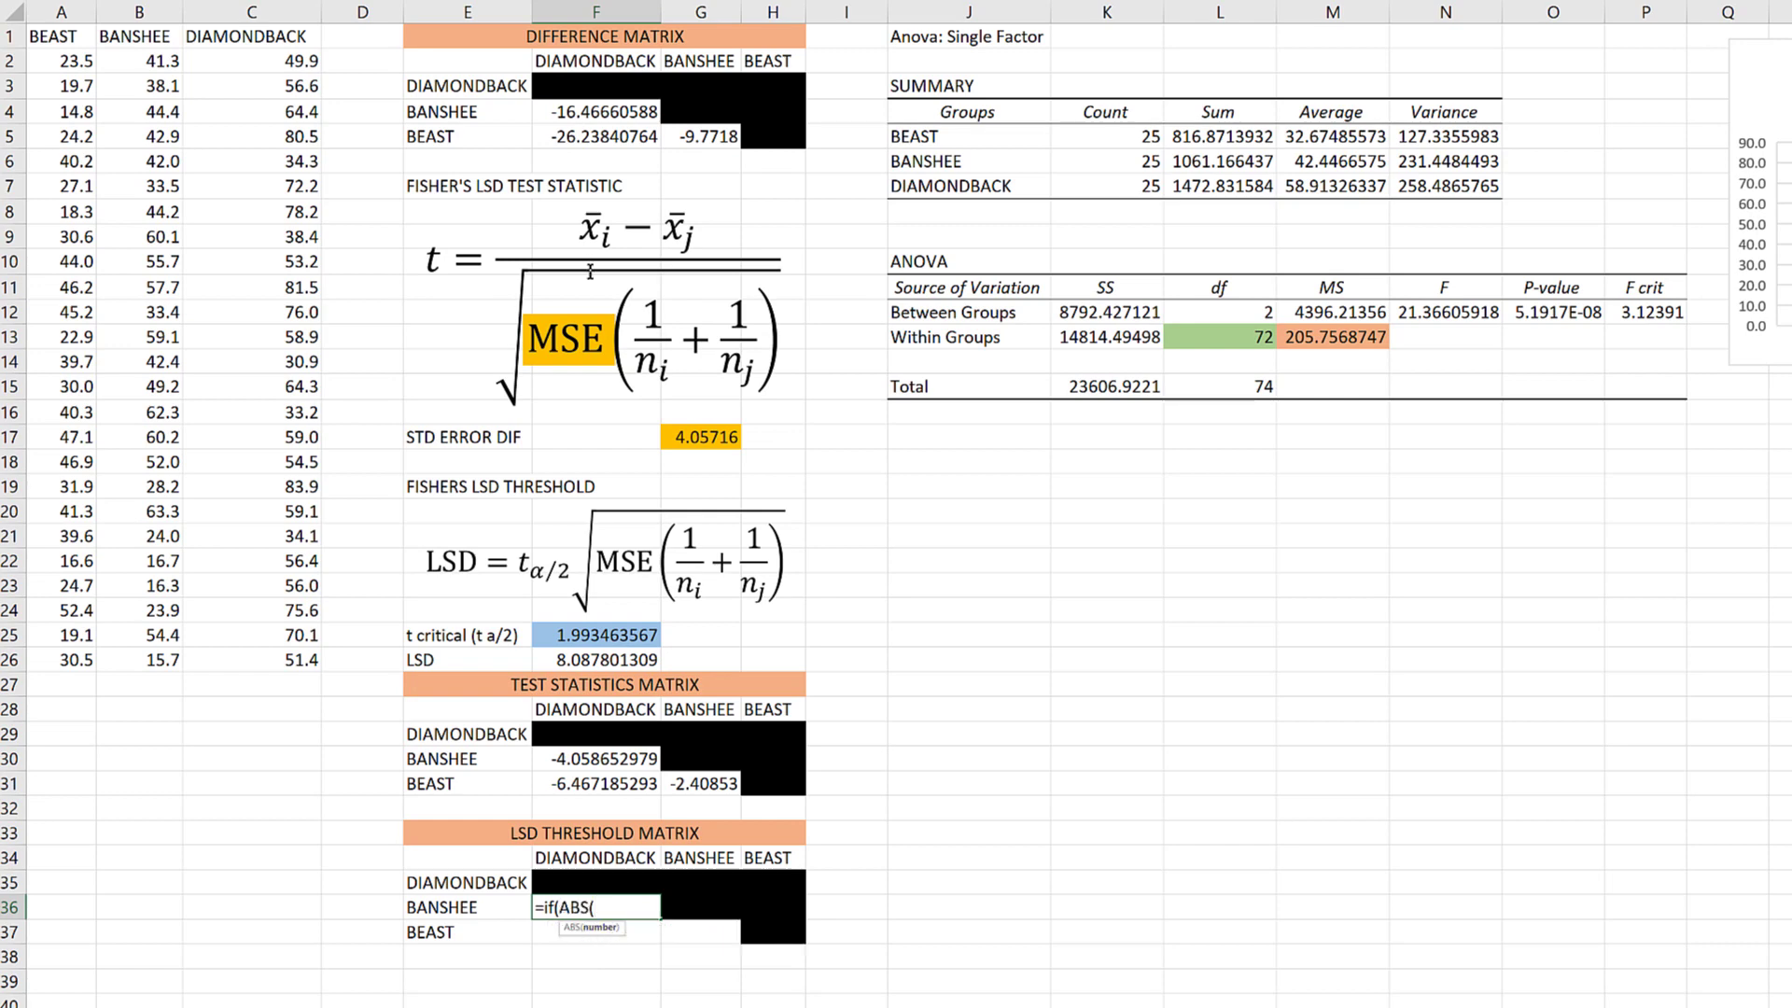
pyautogui.click(580, 112)
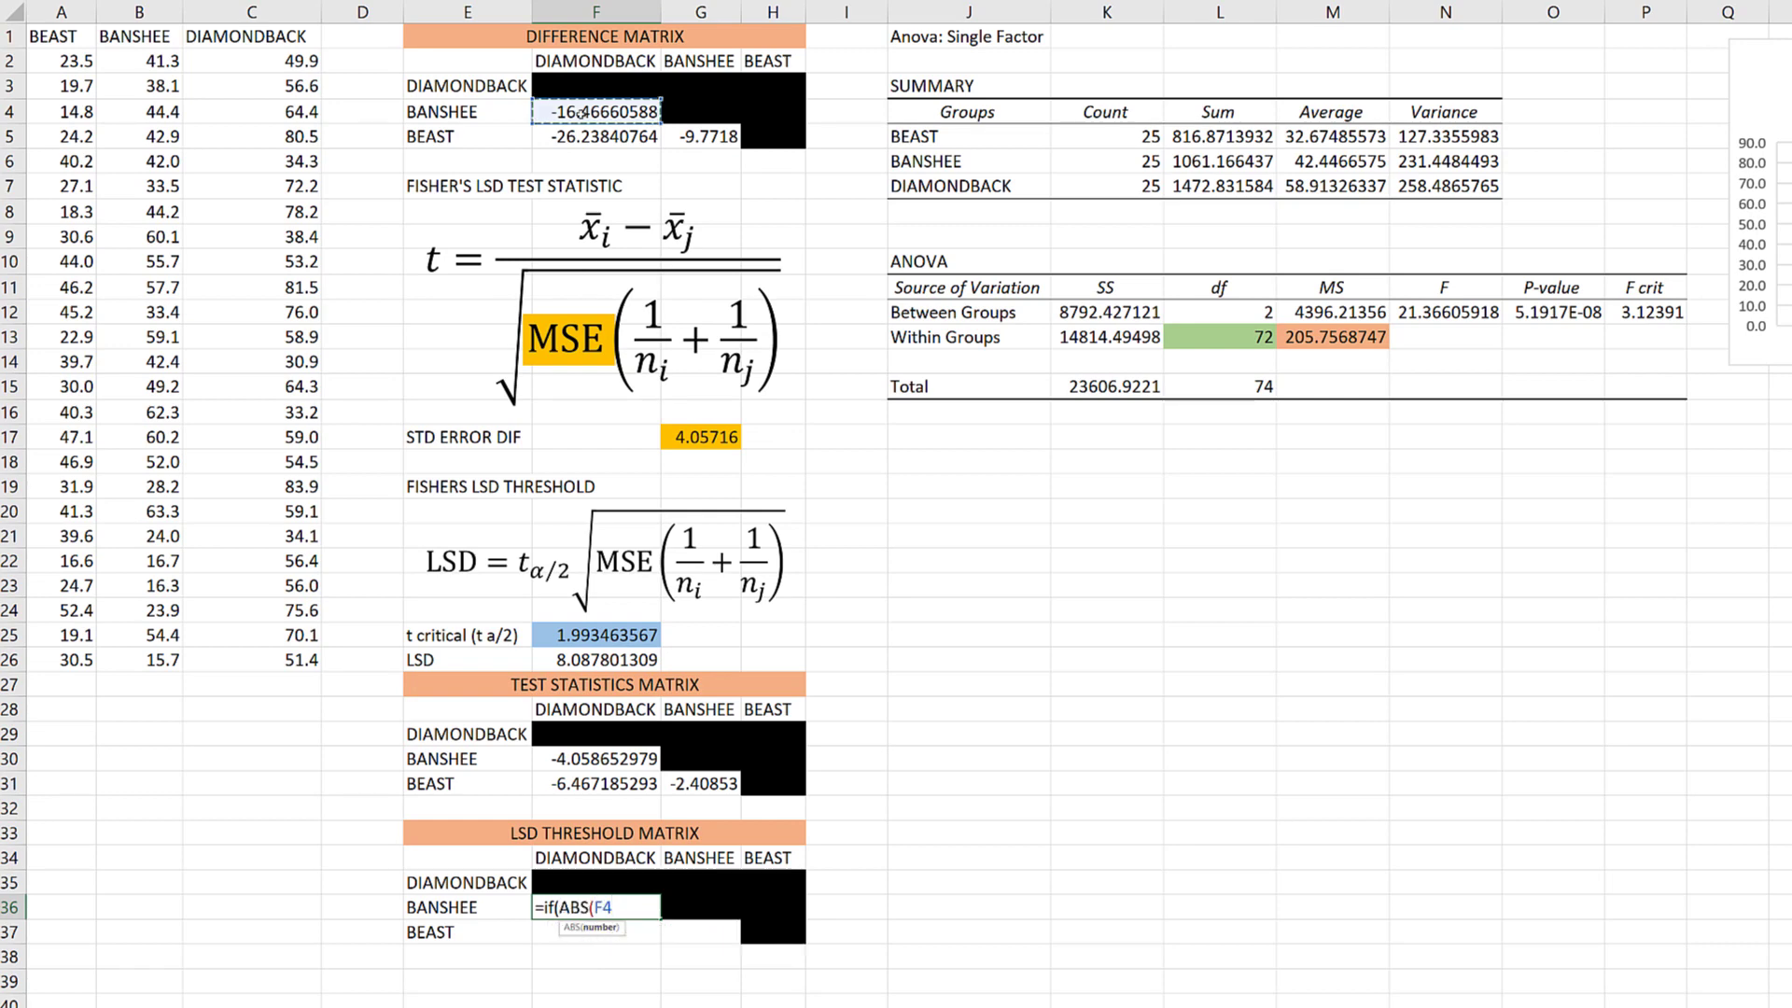
pyautogui.write(')')
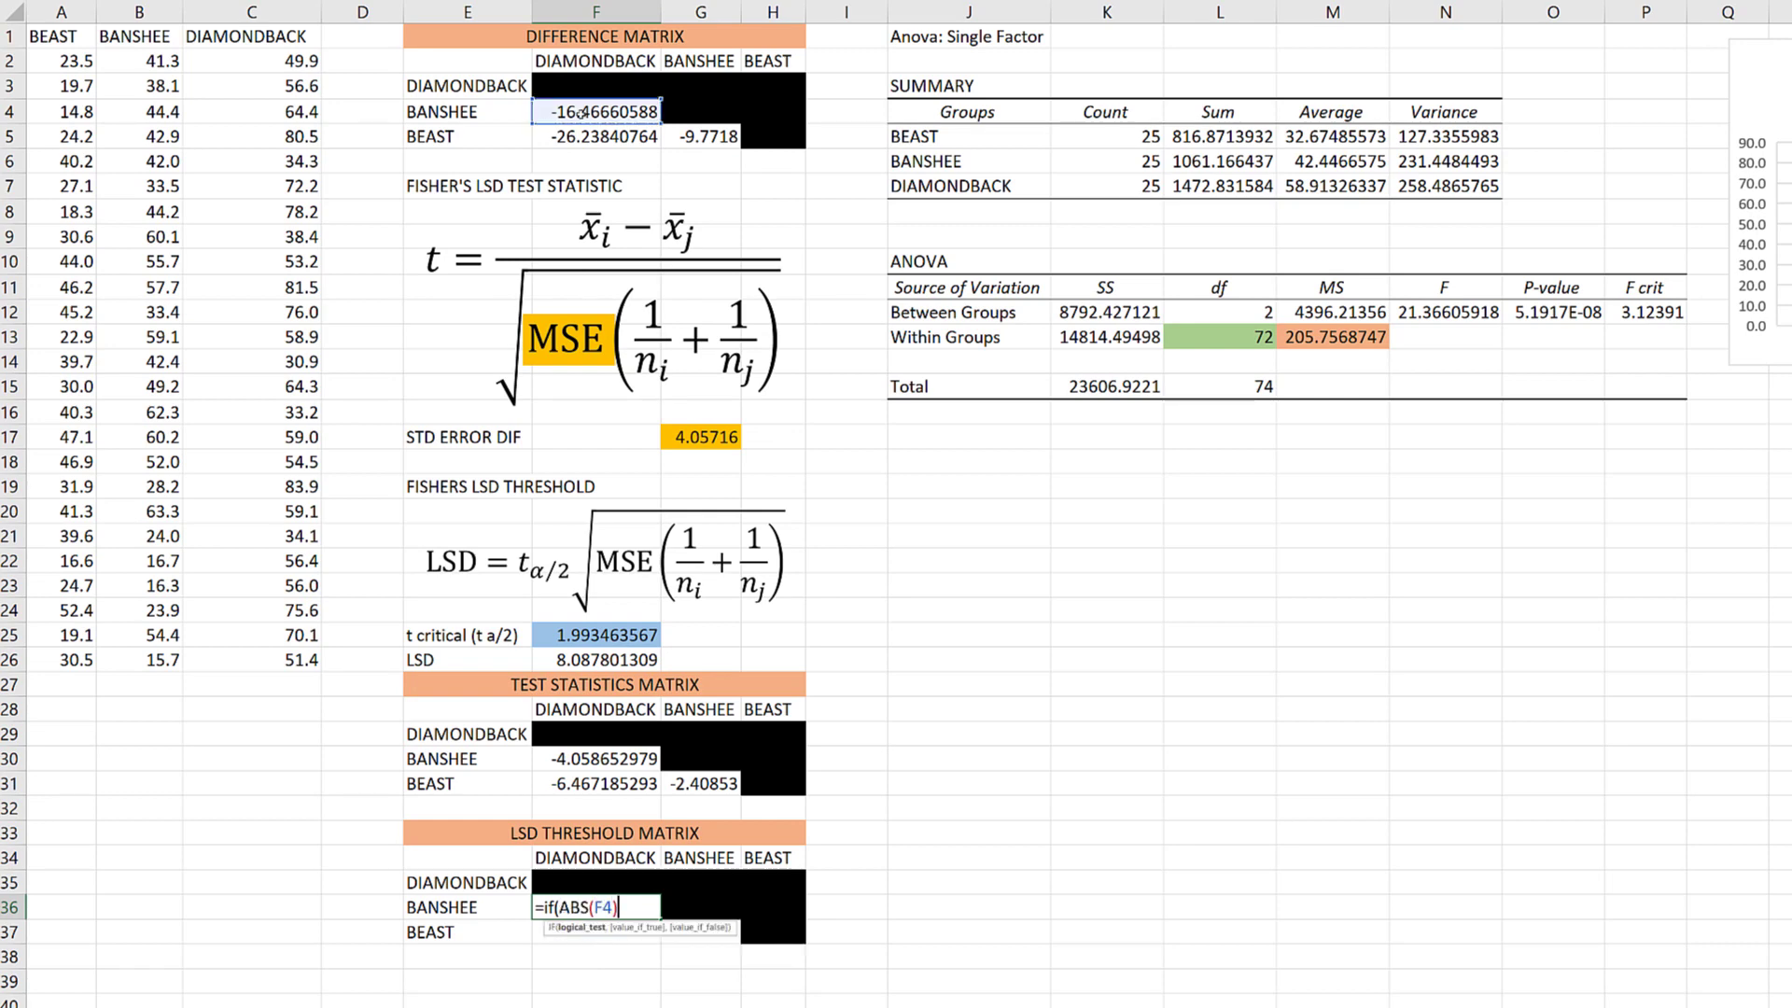
pyautogui.write('>=')
pyautogui.click(580, 659)
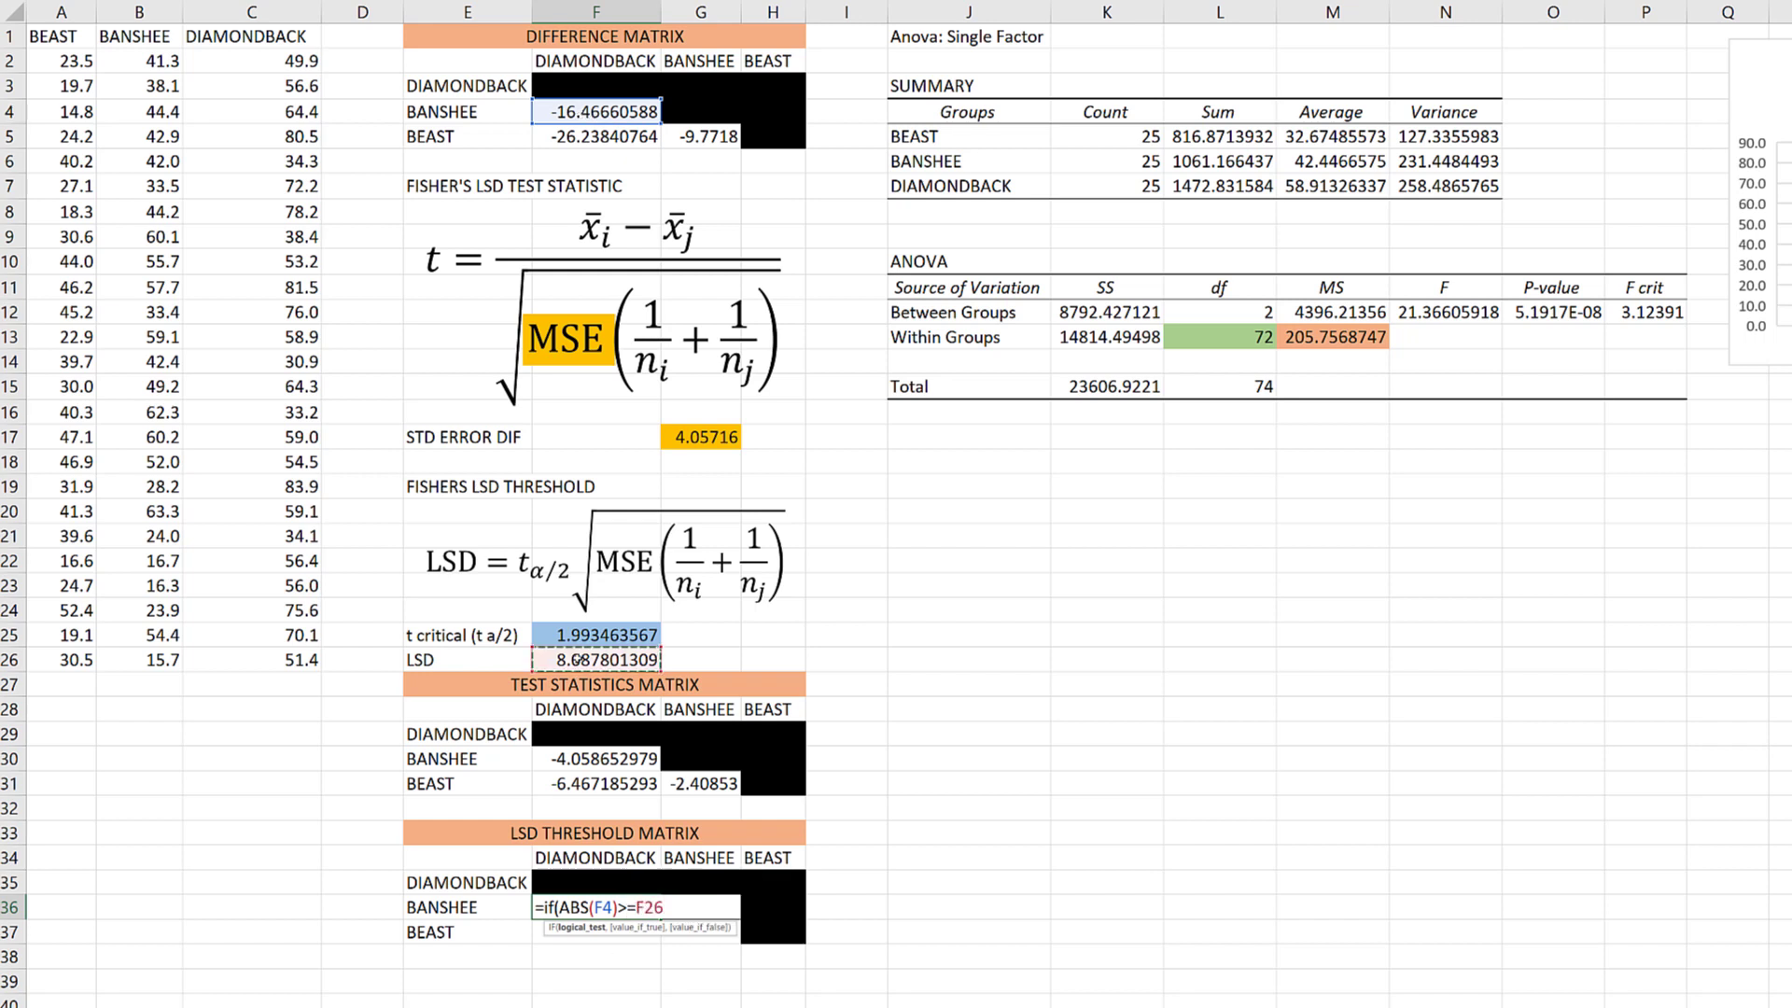
pyautogui.write(',"SIG","NOT')
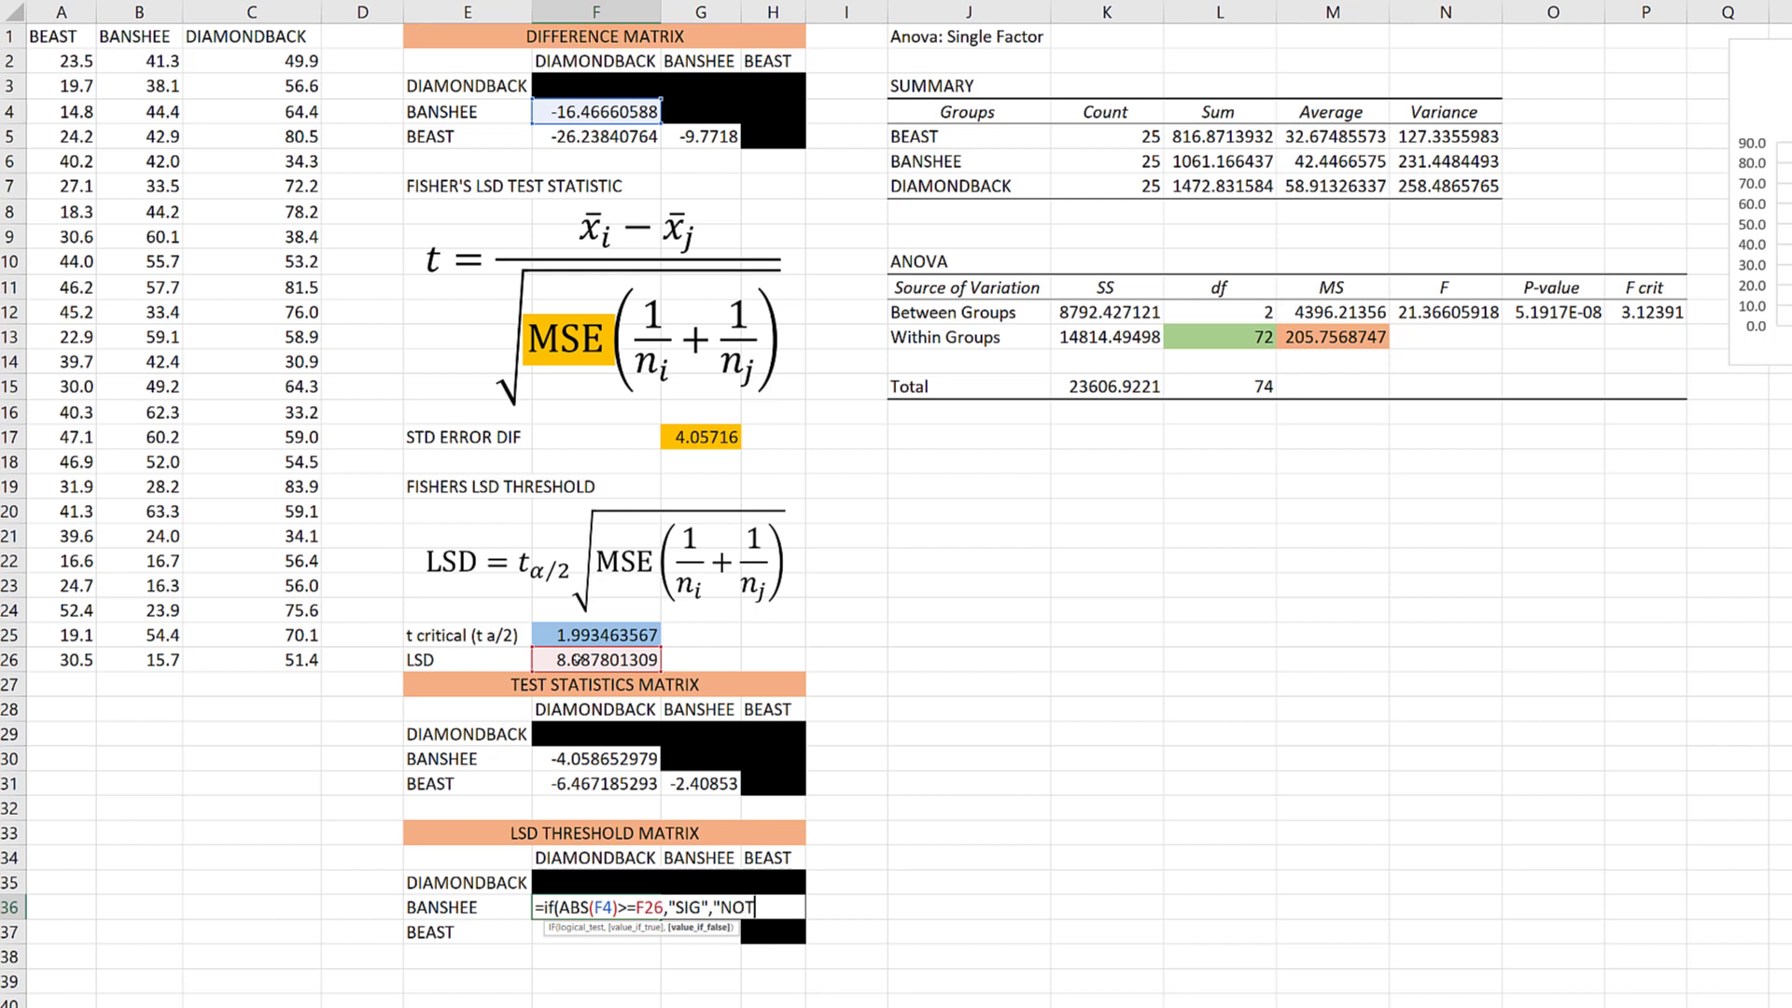
pyautogui.write('SIG")')
pyautogui.press('Return')
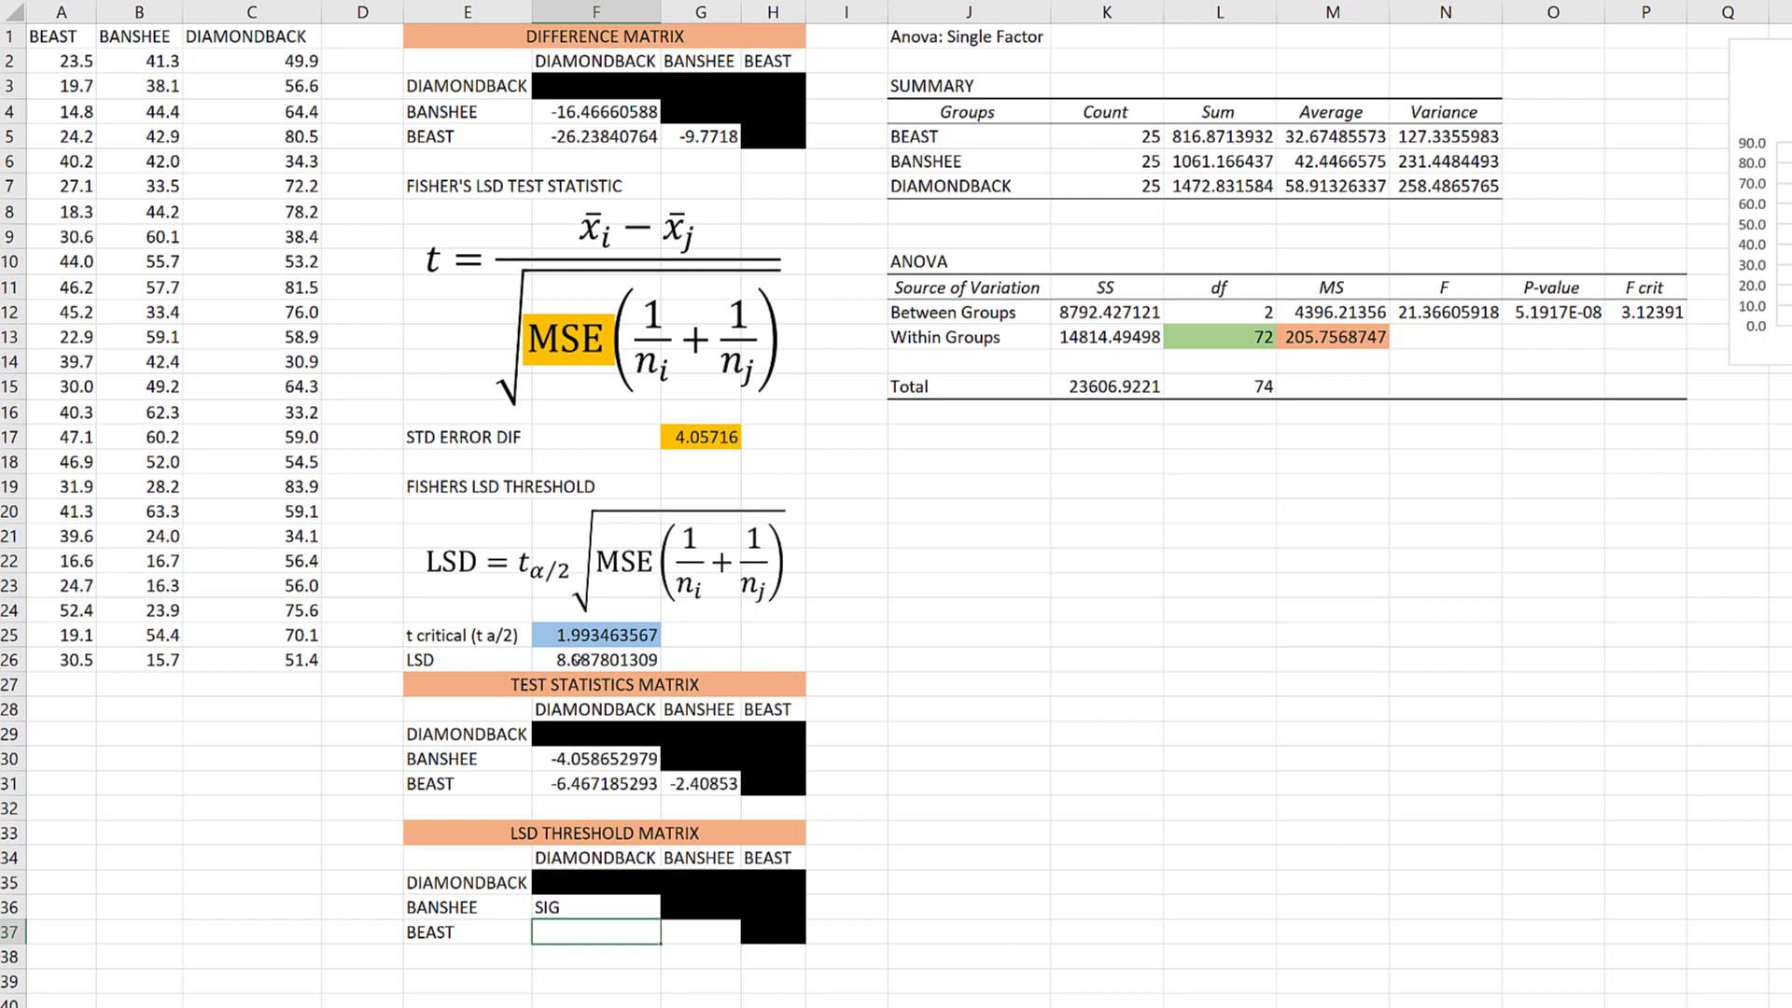
# - In F37, enter =IF(ABS(F5)>=F26,"SIG","NOTSIG") so BEAST vs DIAMONDBACK shows SIG
pyautogui.click(569, 907)
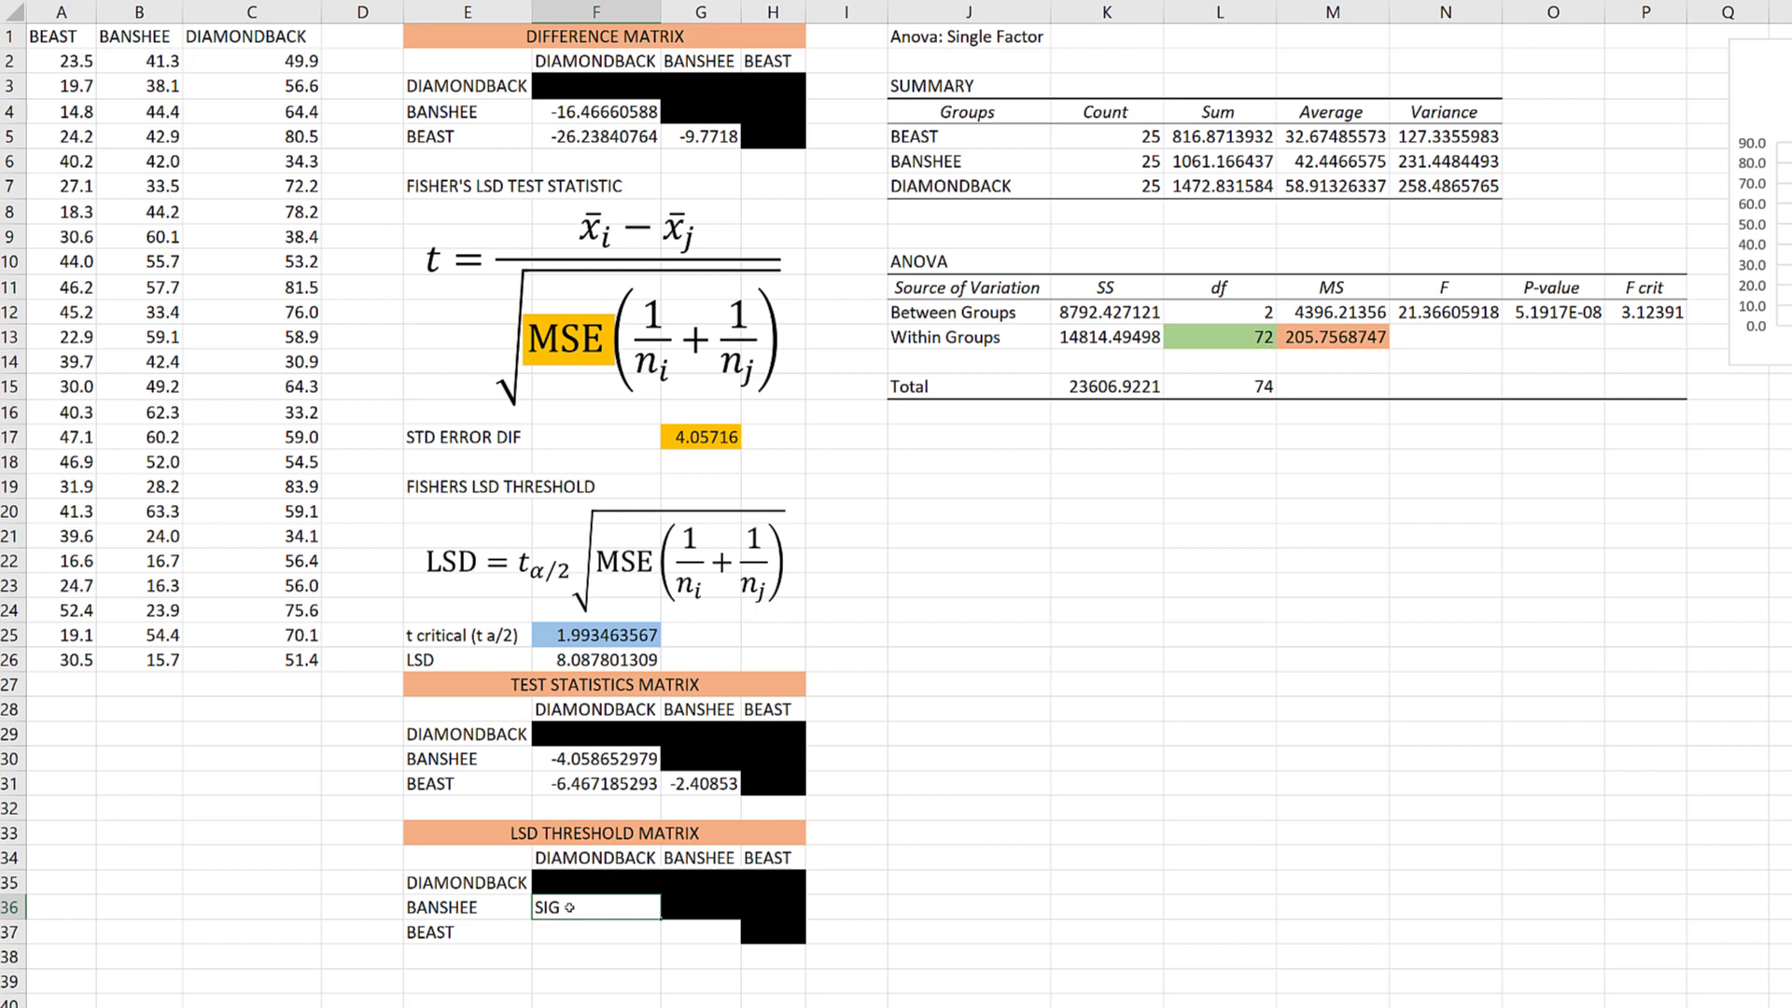
pyautogui.click(565, 934)
pyautogui.write('=')
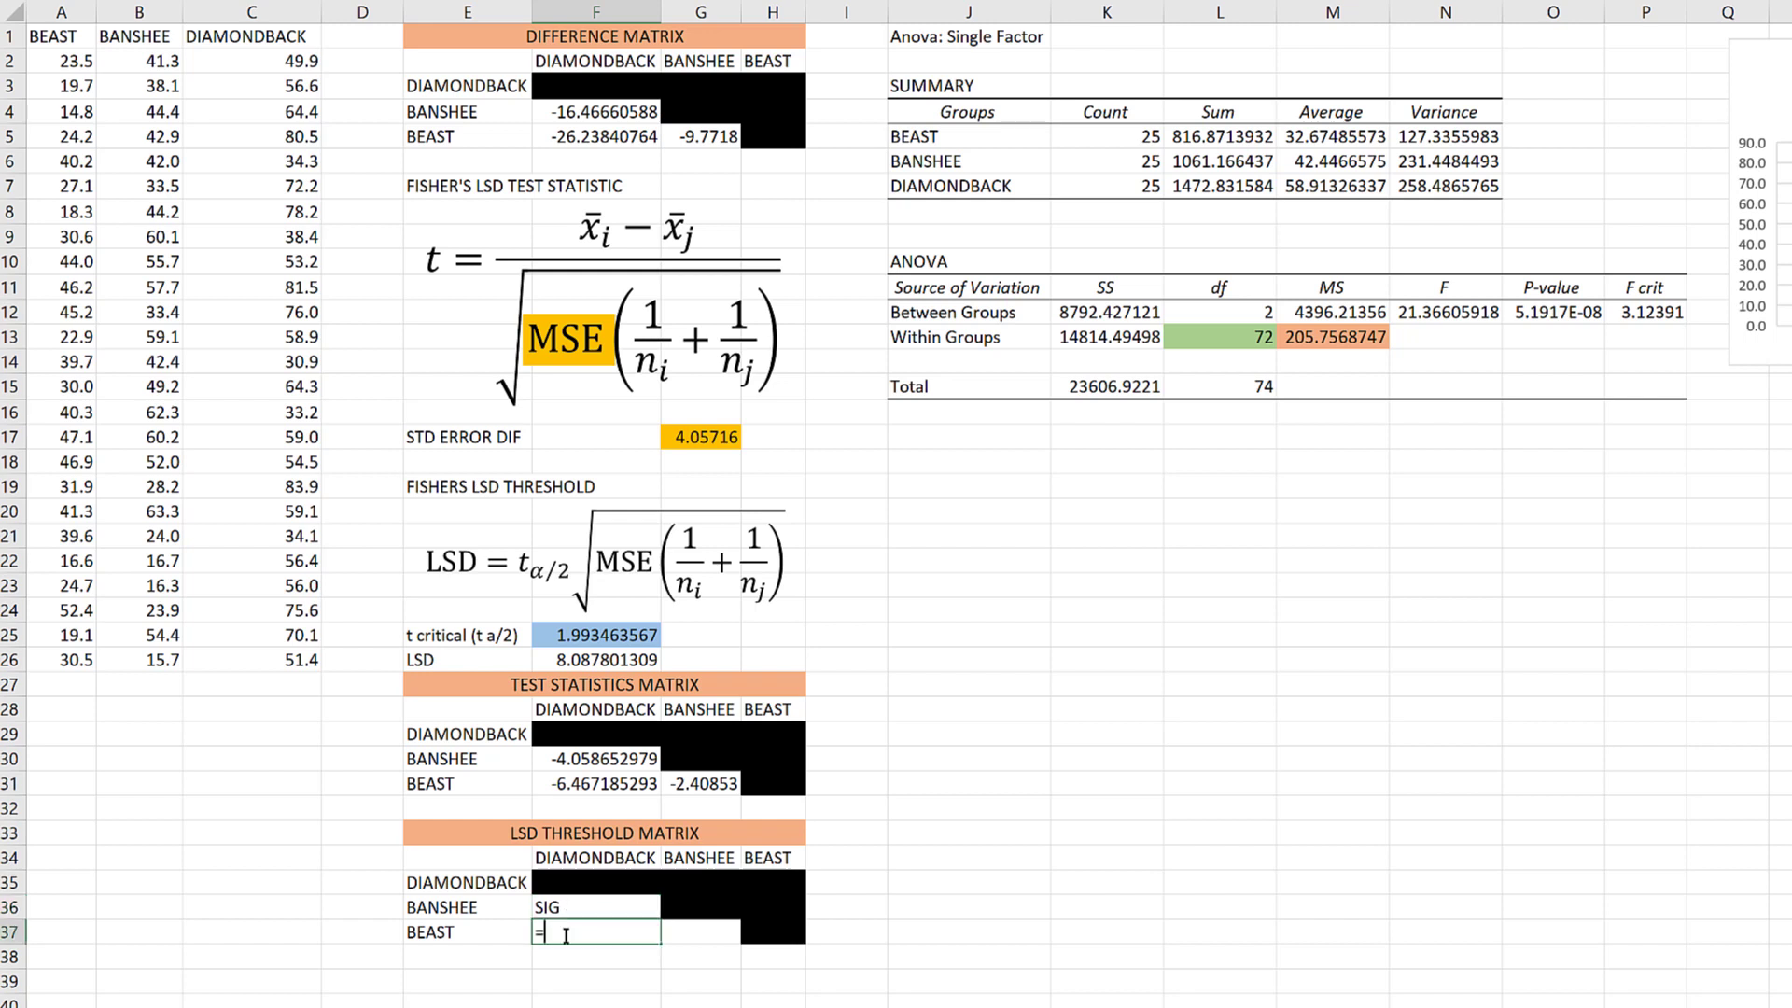
pyautogui.write('if(ab')
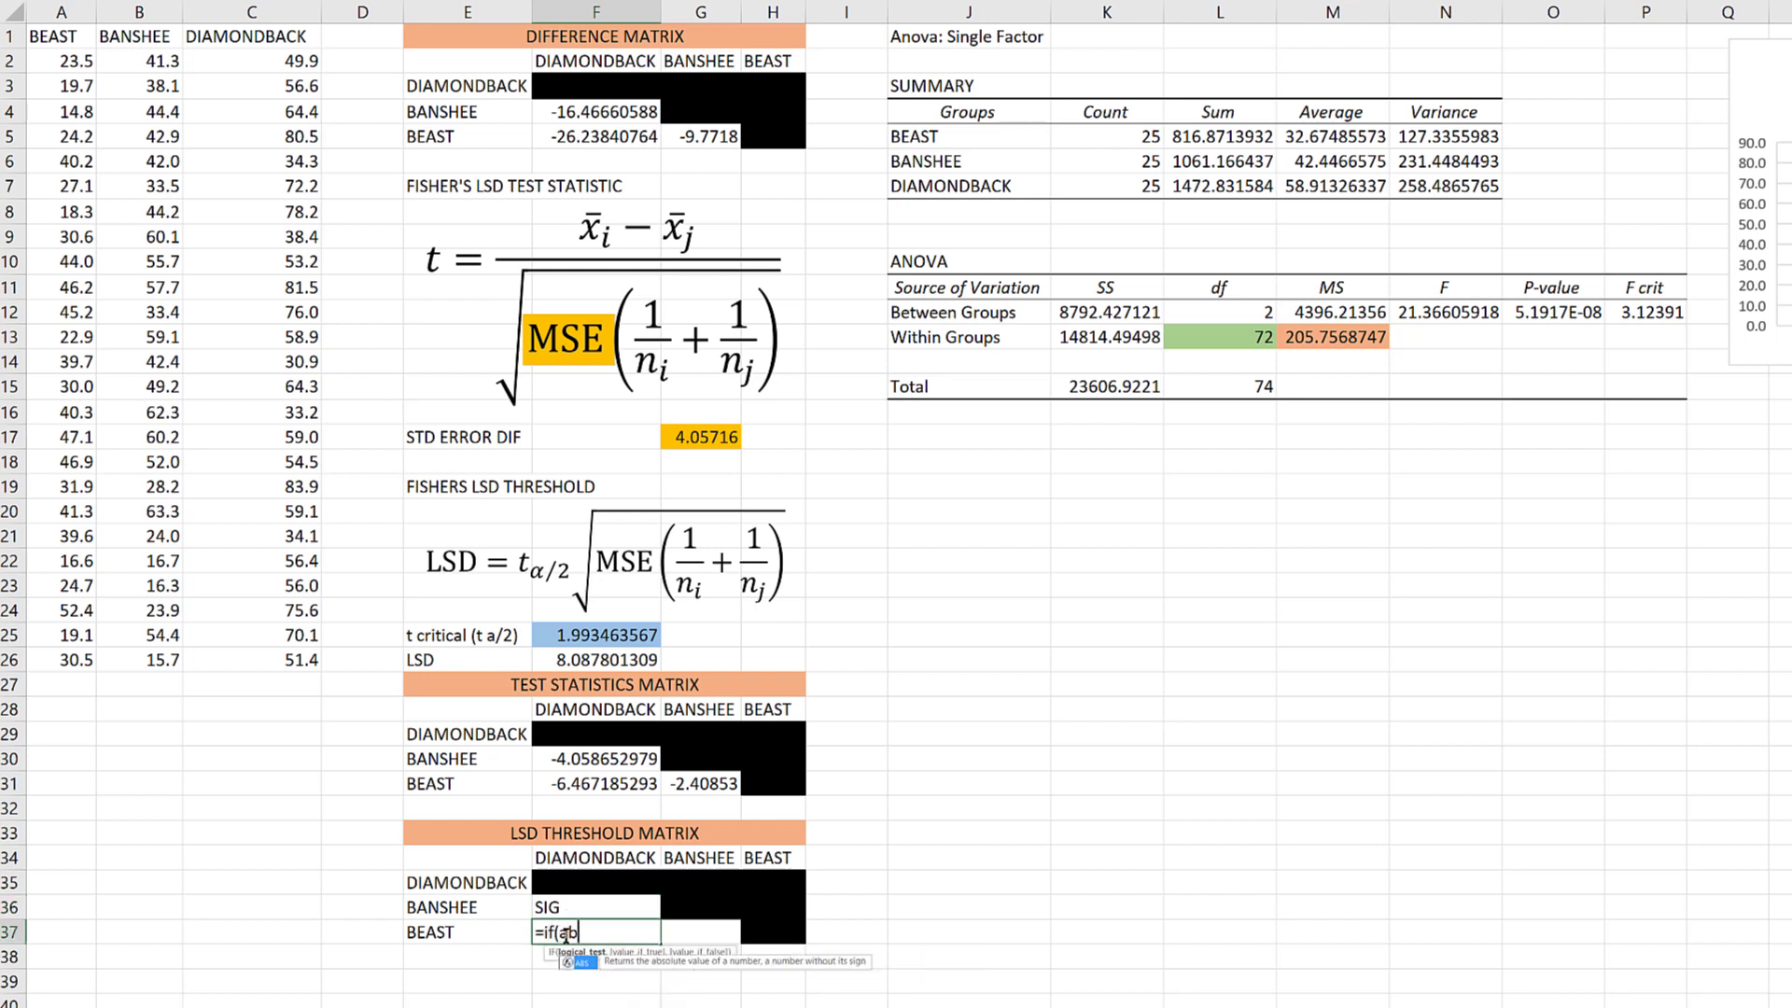
pyautogui.doubleClick(587, 962)
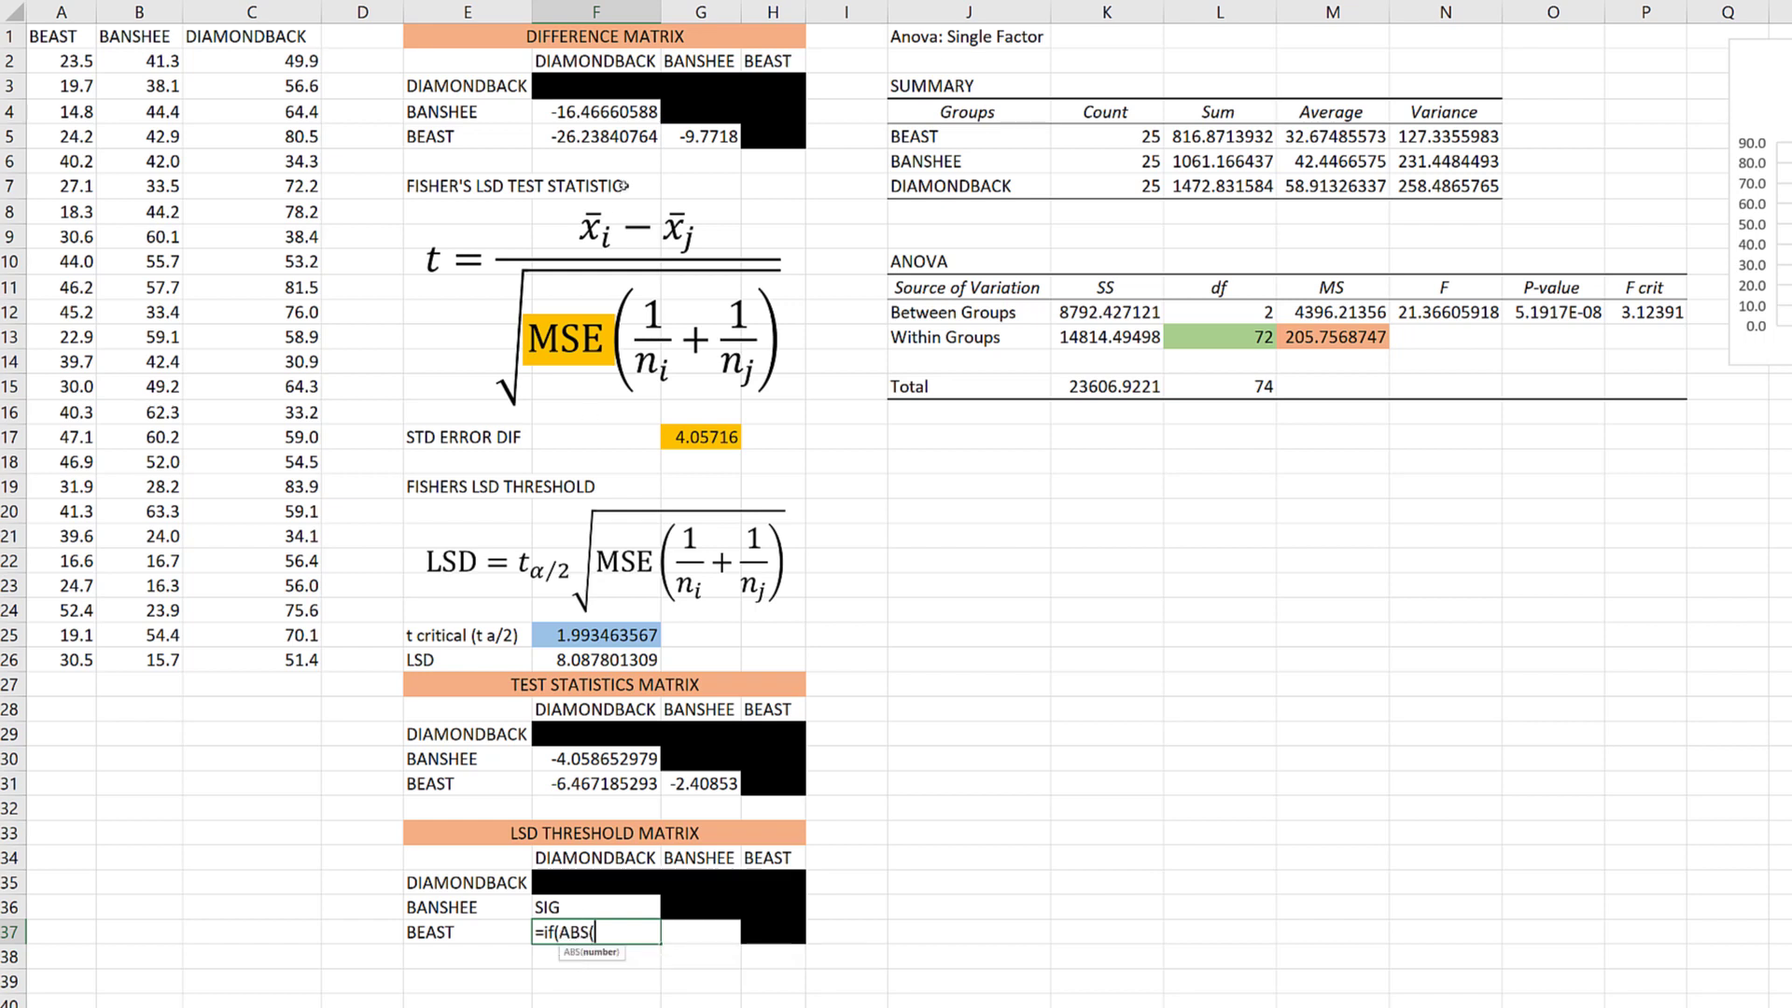
pyautogui.click(581, 138)
pyautogui.write(')')
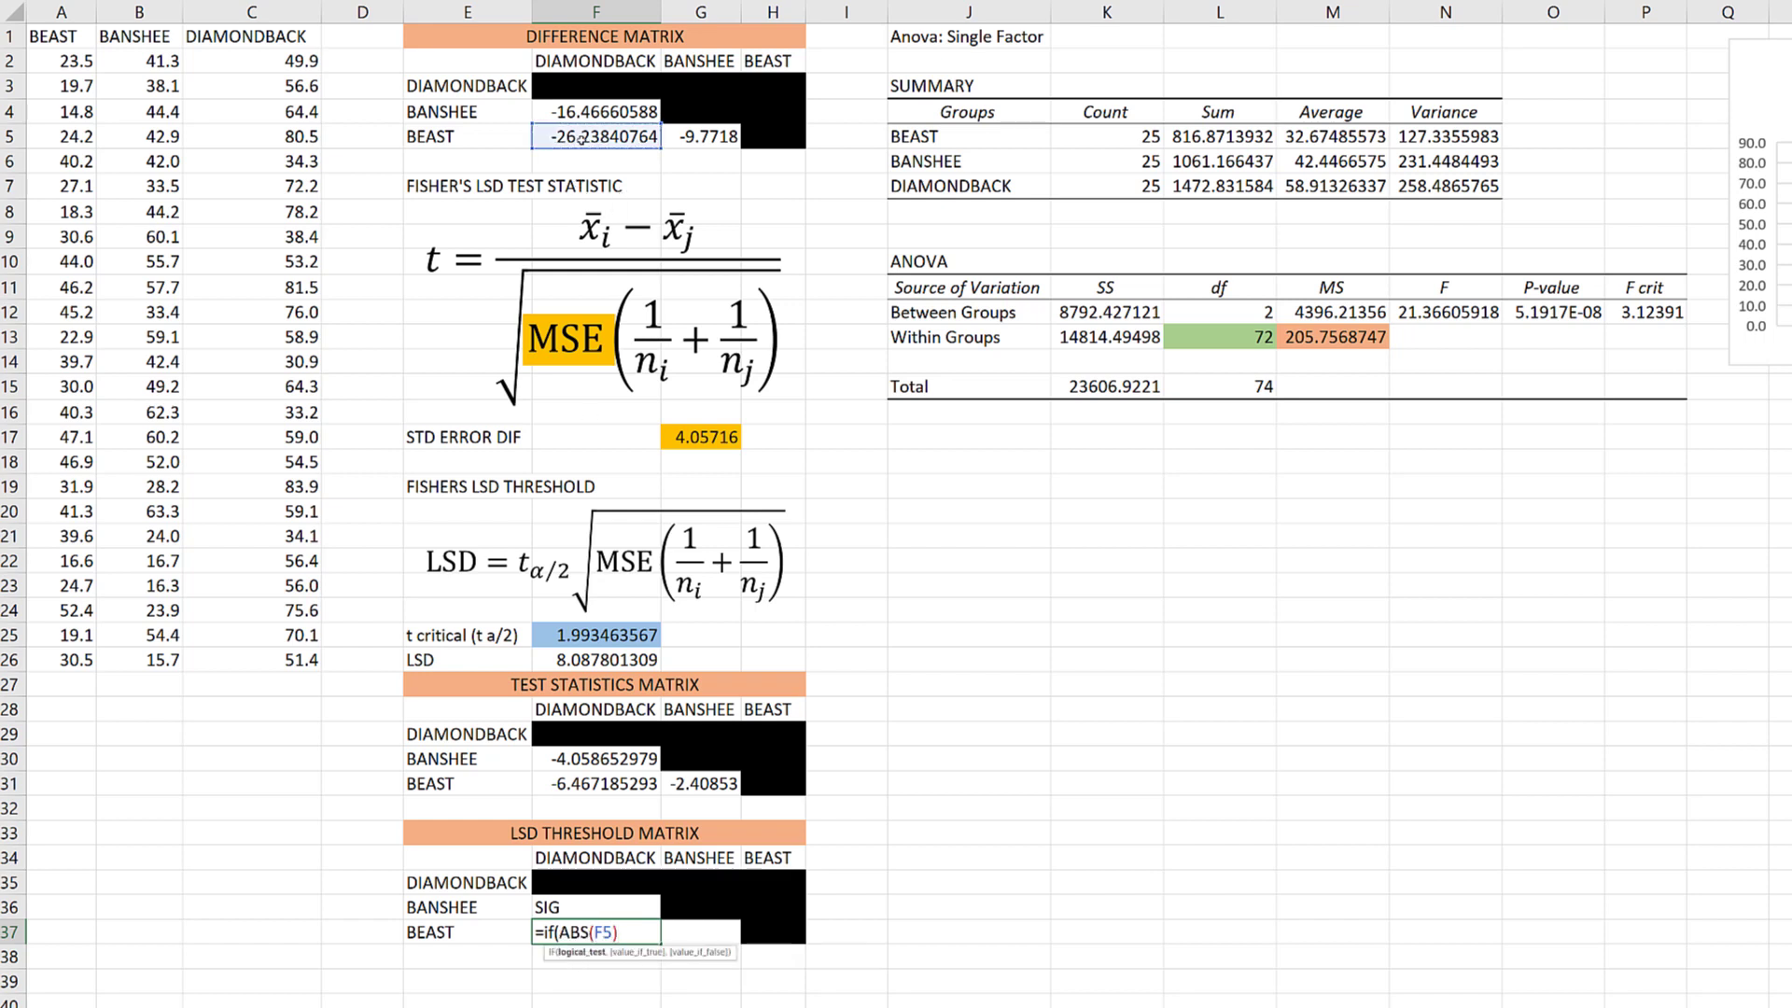
pyautogui.write('>=')
pyautogui.click(553, 660)
pyautogui.write(',')
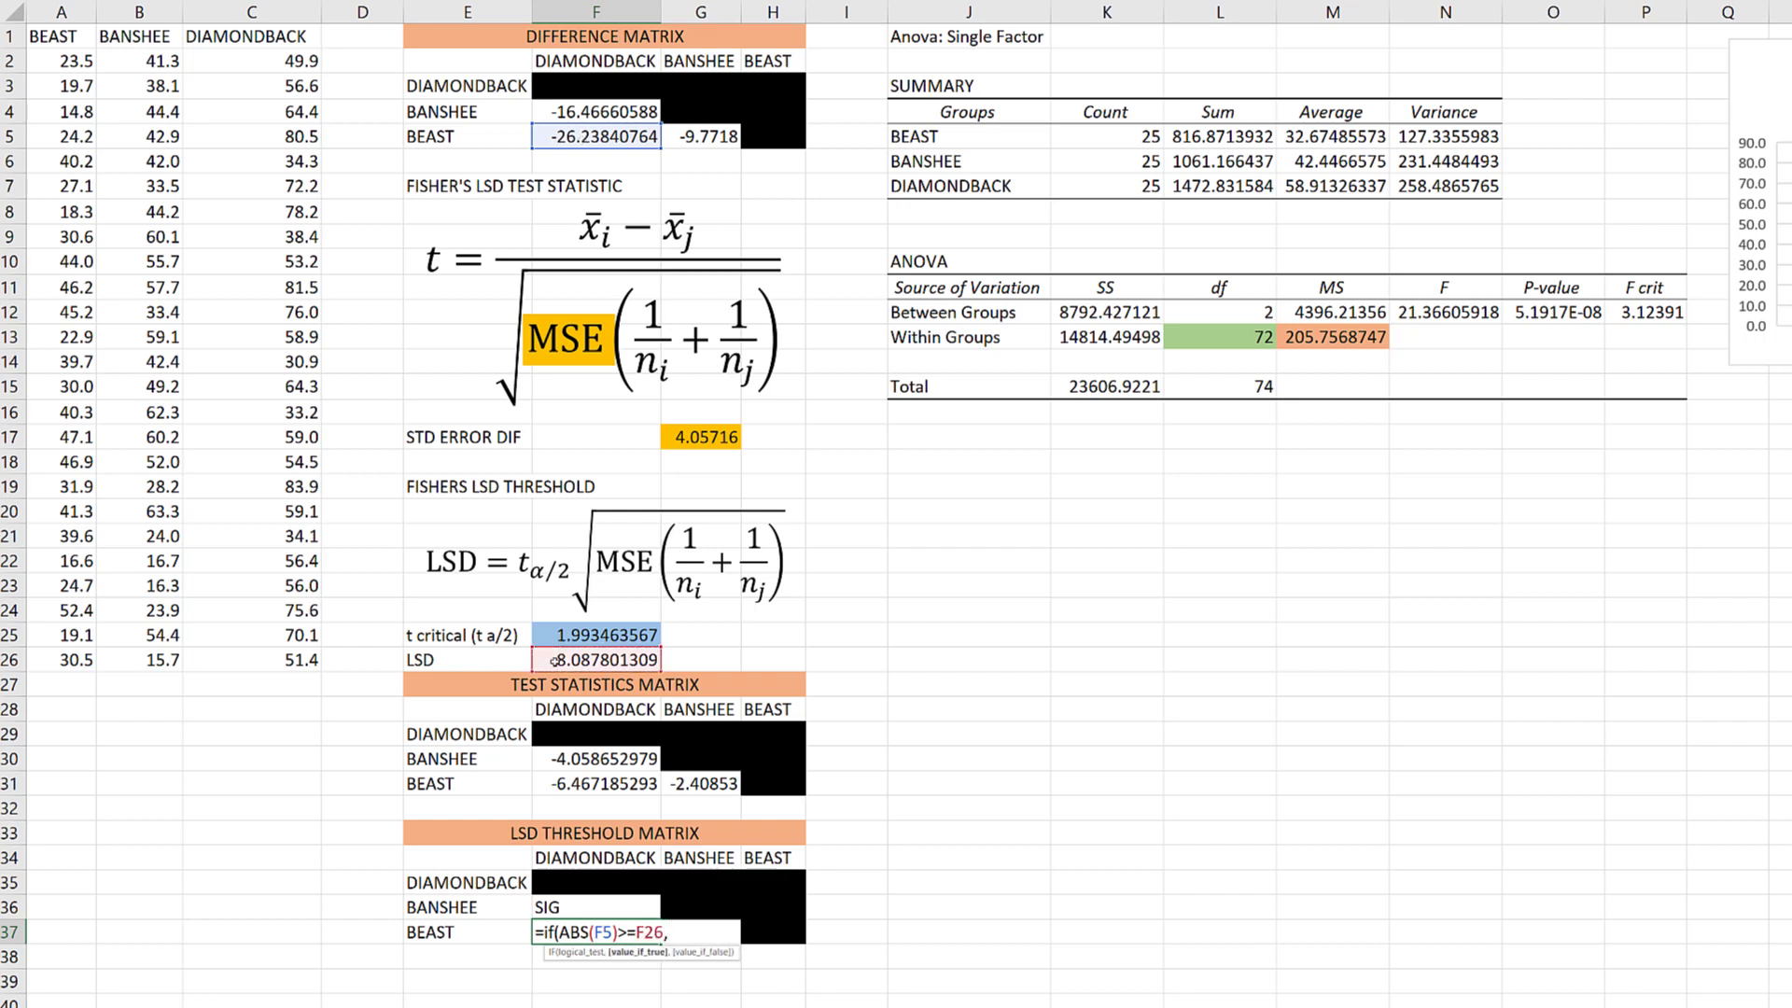
pyautogui.write('"SIG","NOTSIG"')
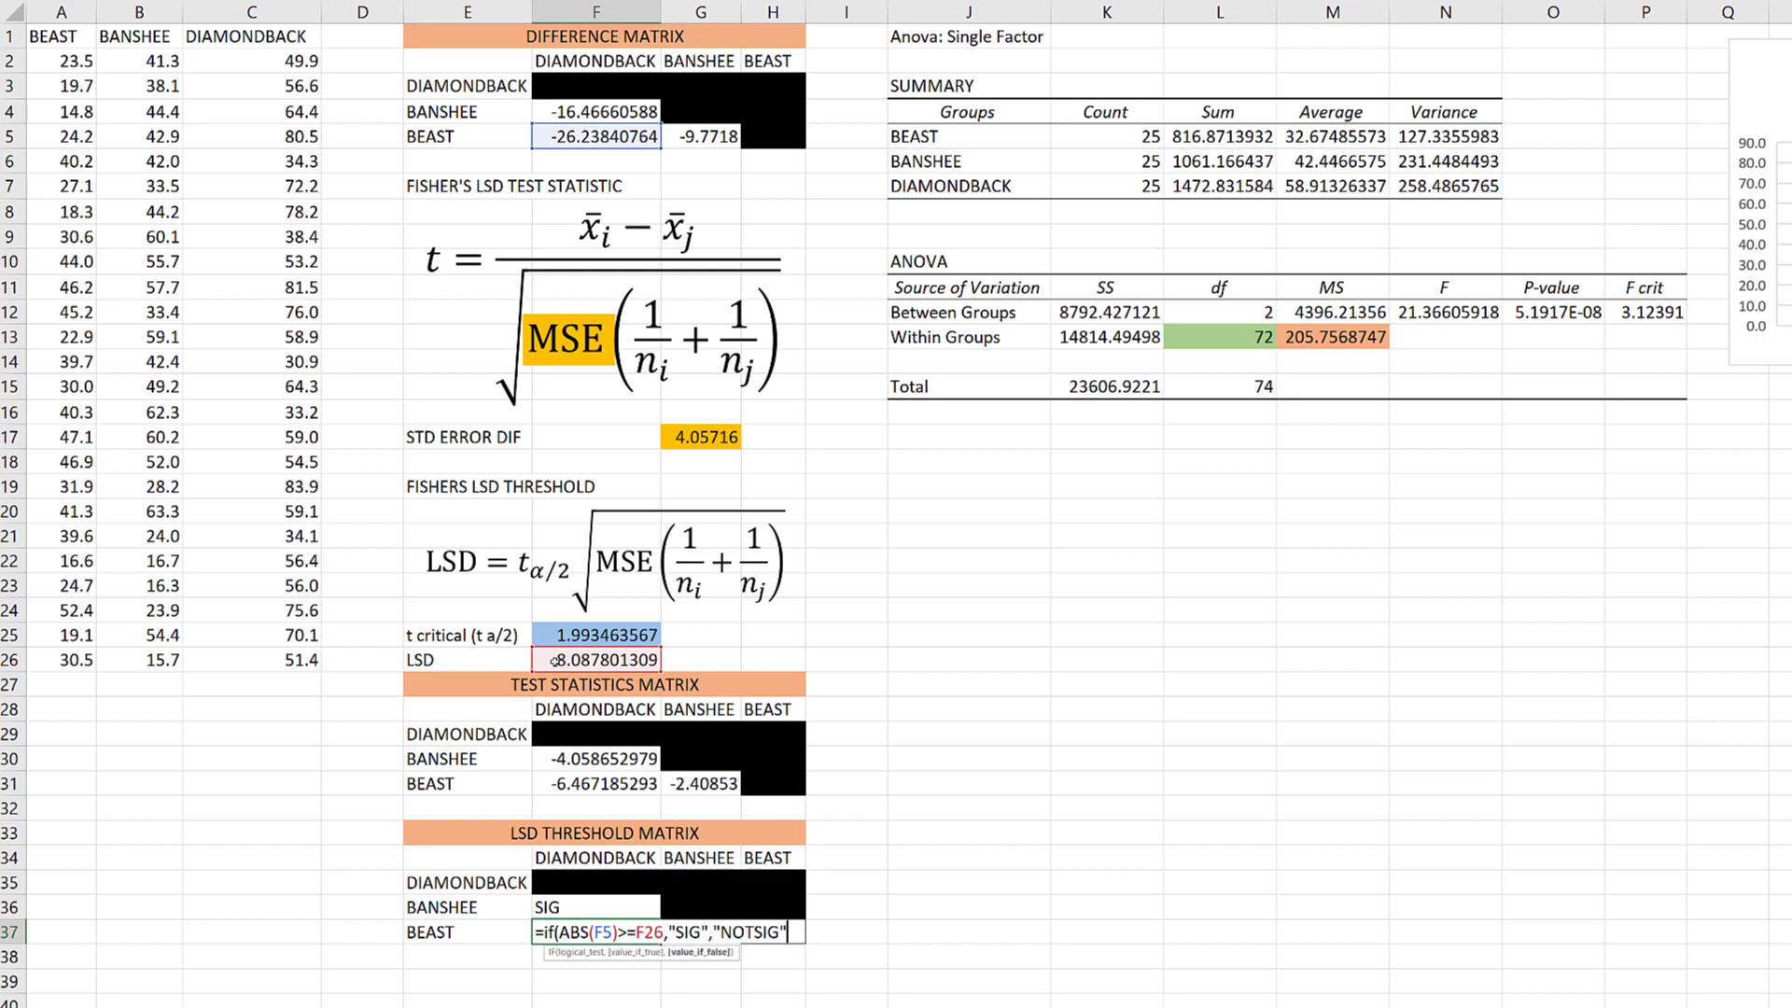
pyautogui.press('Return')
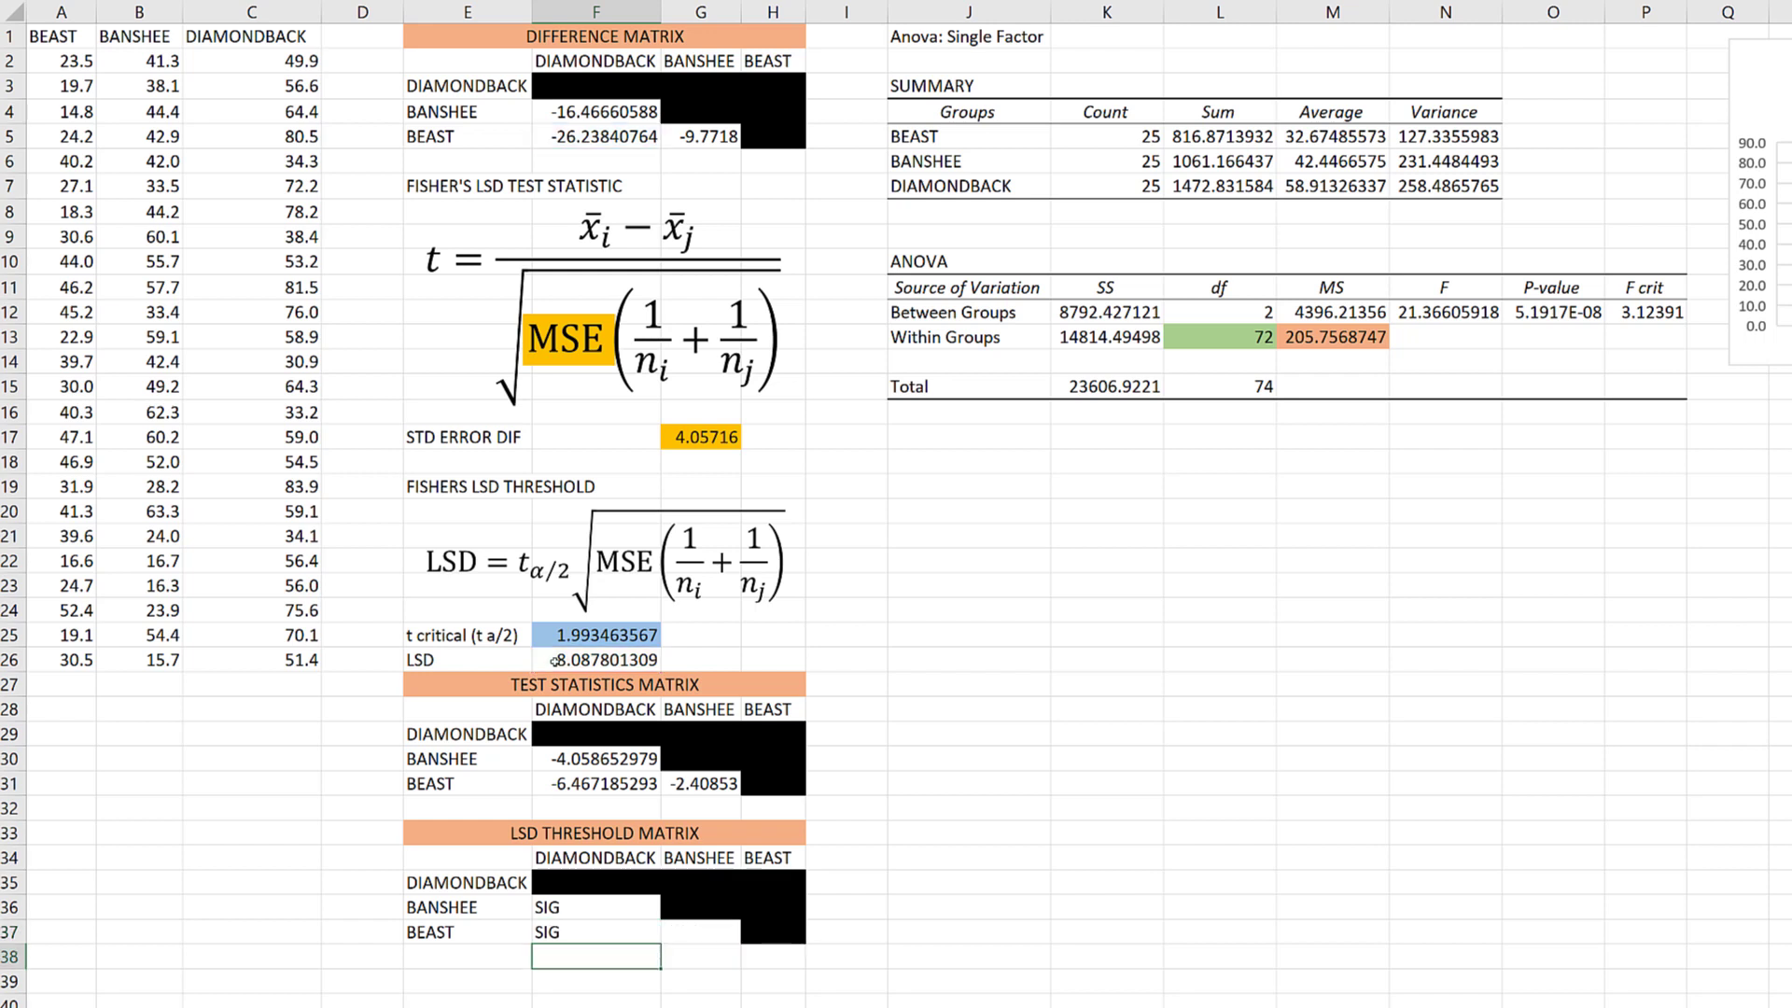
# - Enter =IF(ABS(G5)>=F26,"SIG","NOTSIG") in G37 for BEAST vs BANSHEE, then check F36 and F37
pyautogui.click(703, 930)
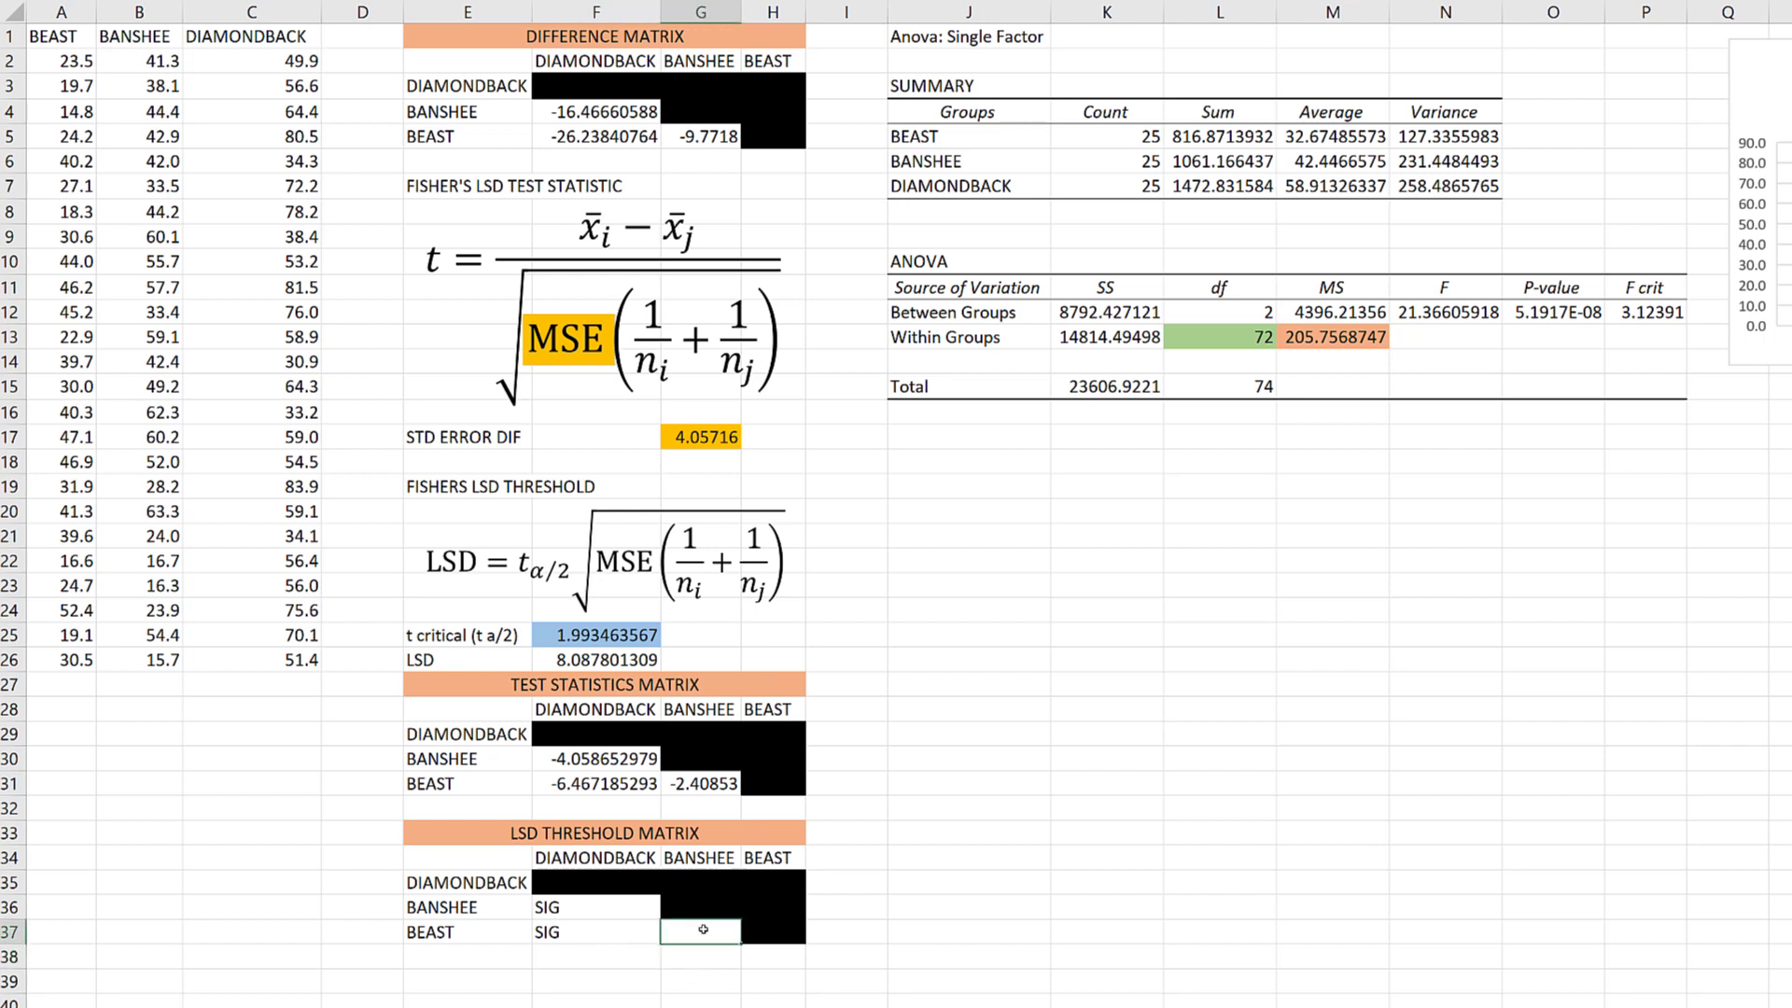
pyautogui.write('=if')
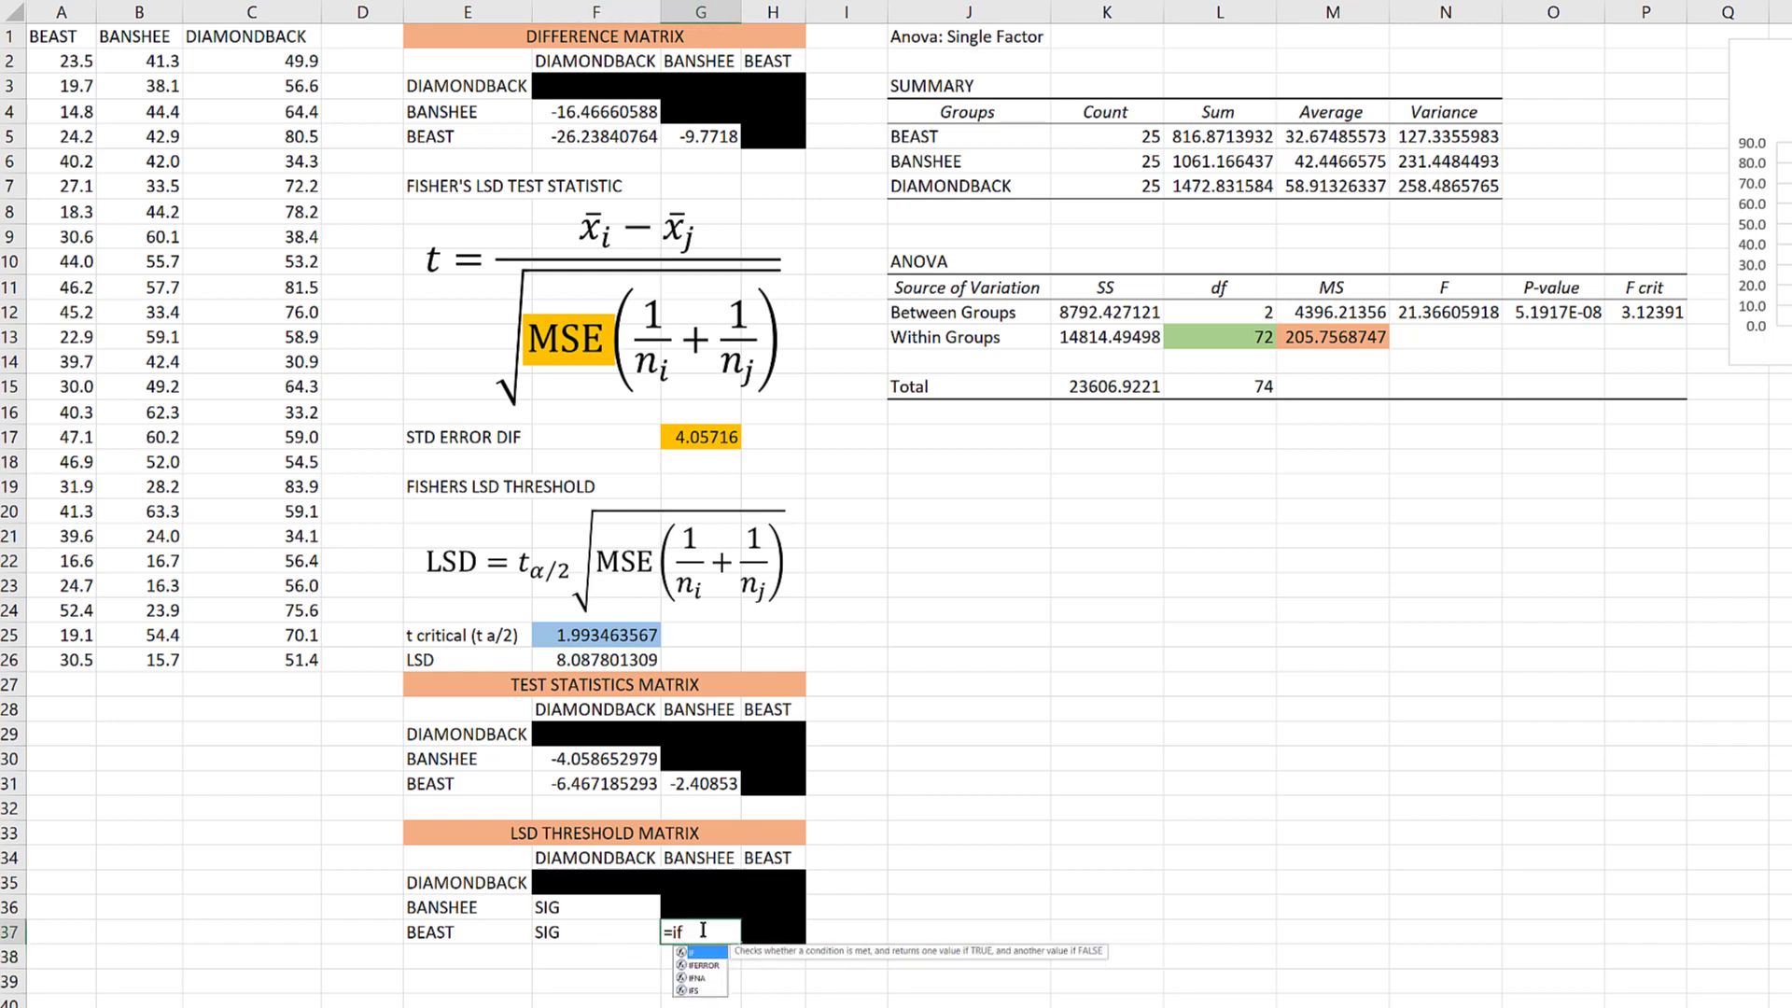
pyautogui.press('Tab')
pyautogui.write('ab')
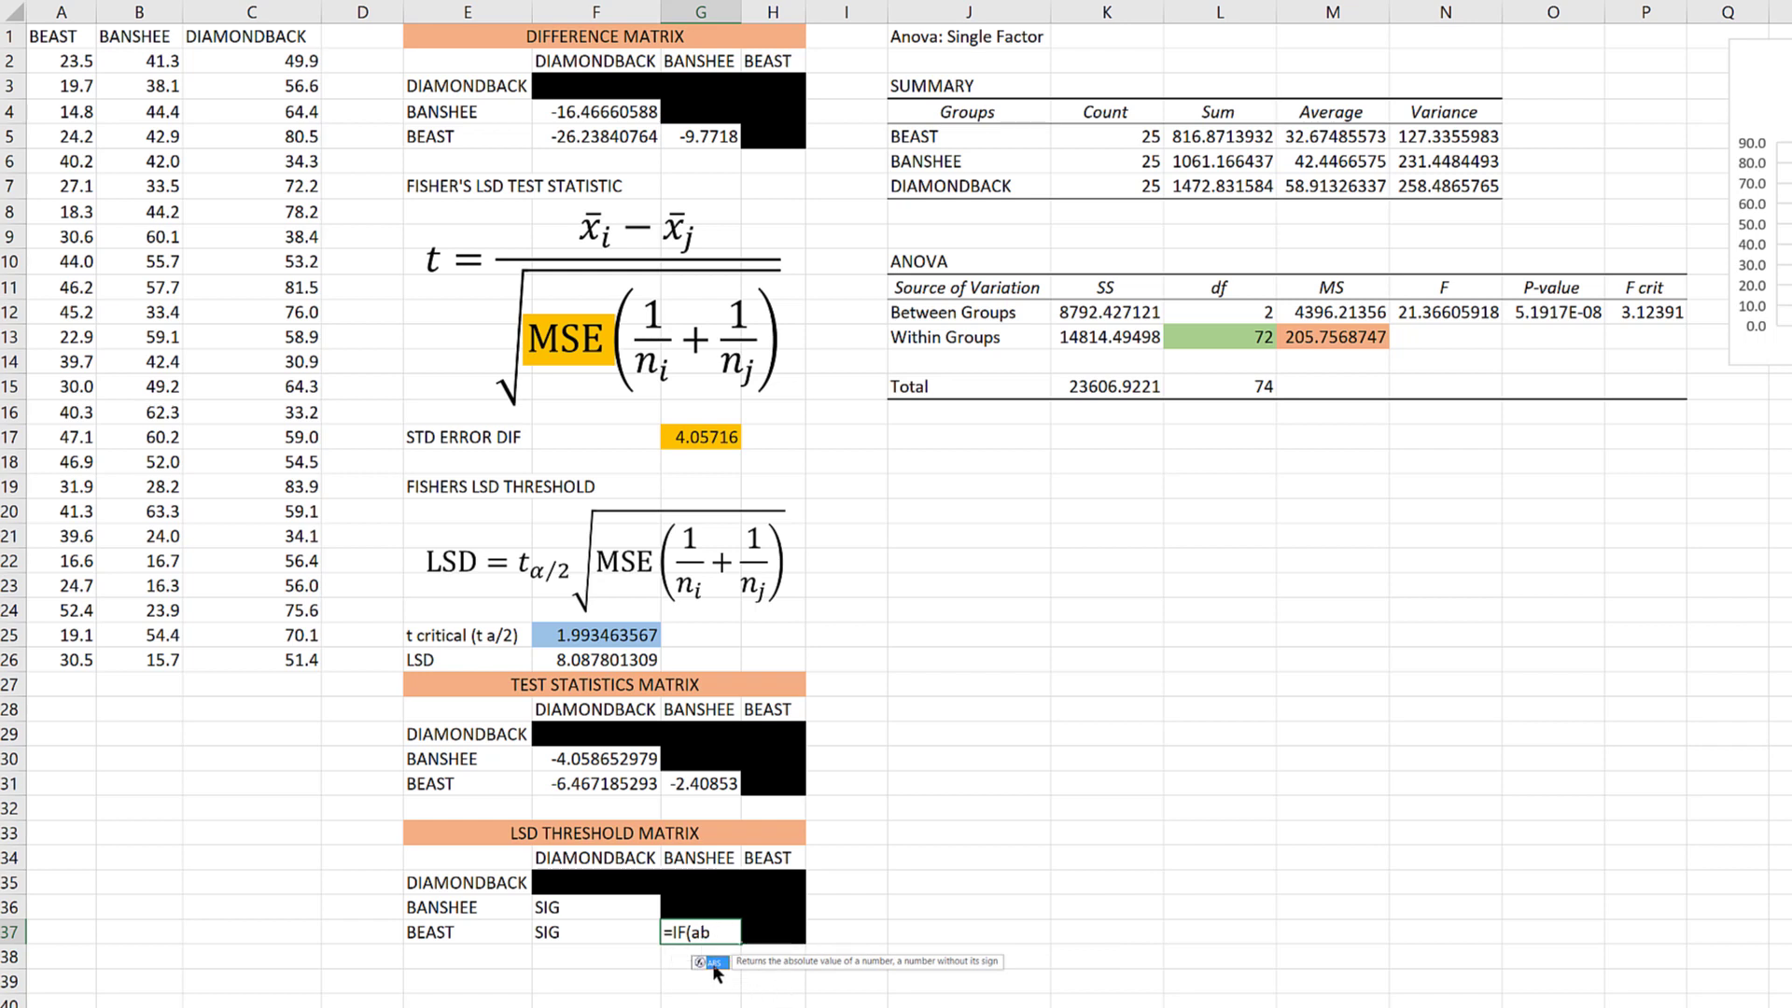
pyautogui.press('Tab')
pyautogui.click(668, 137)
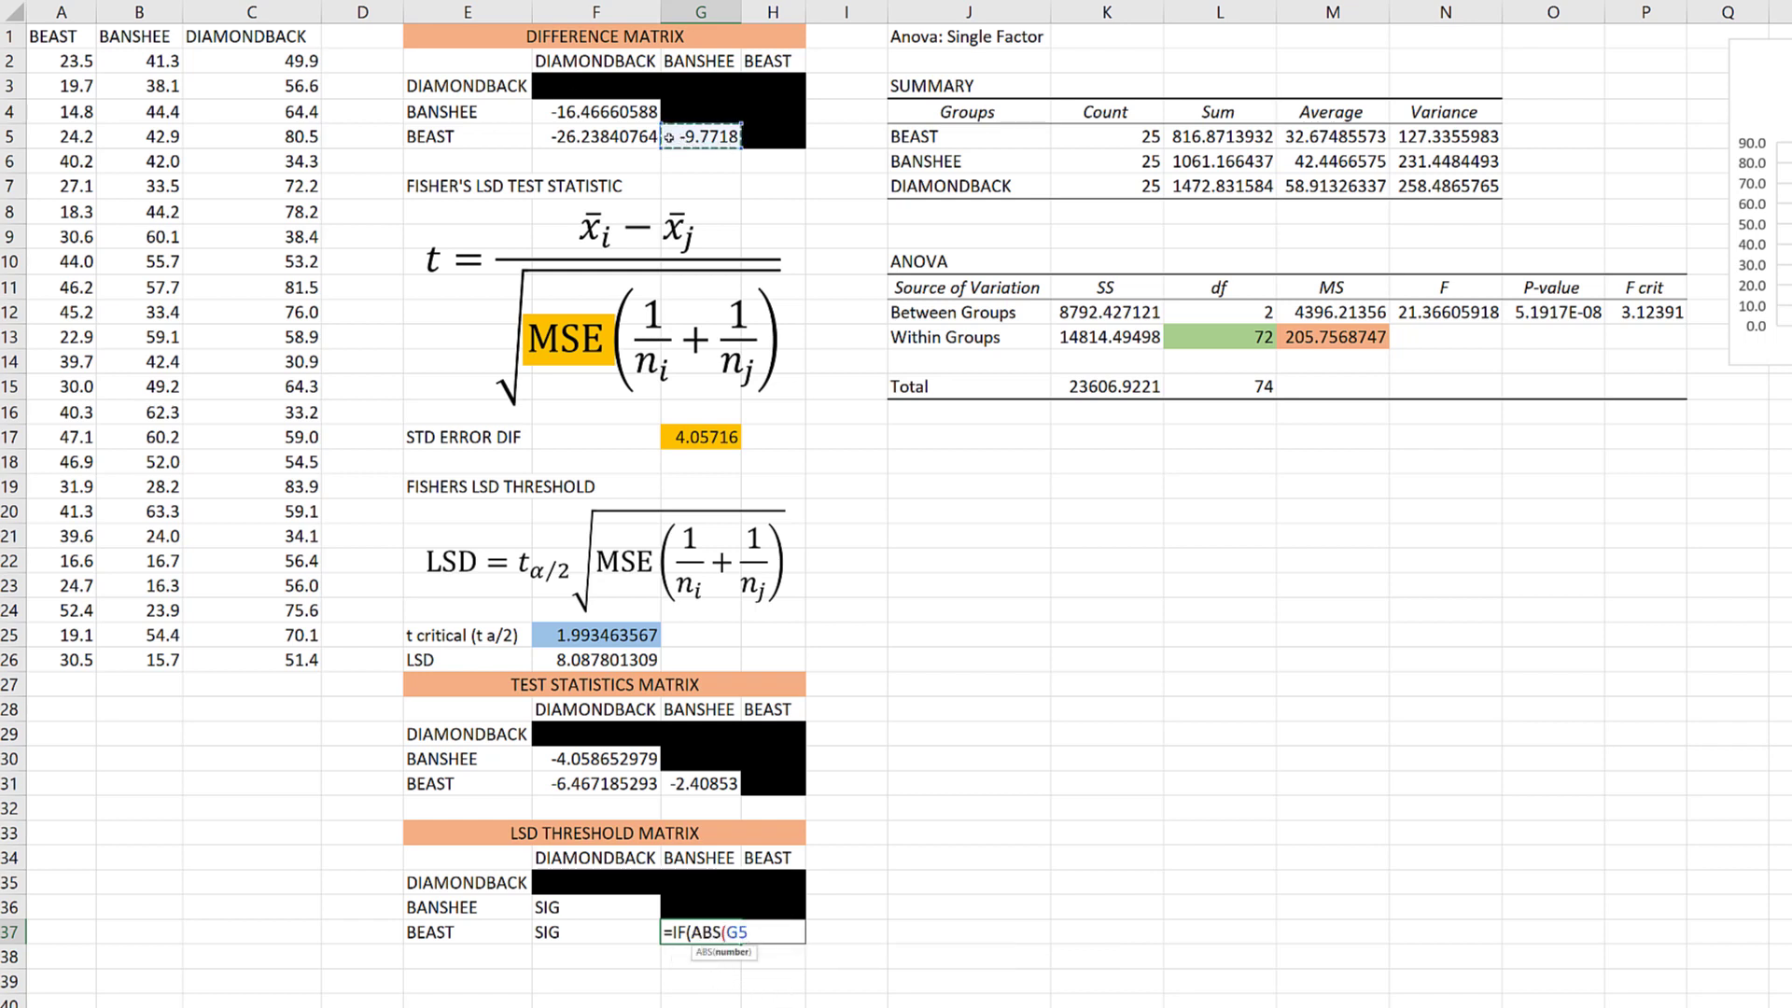
pyautogui.write(')>')
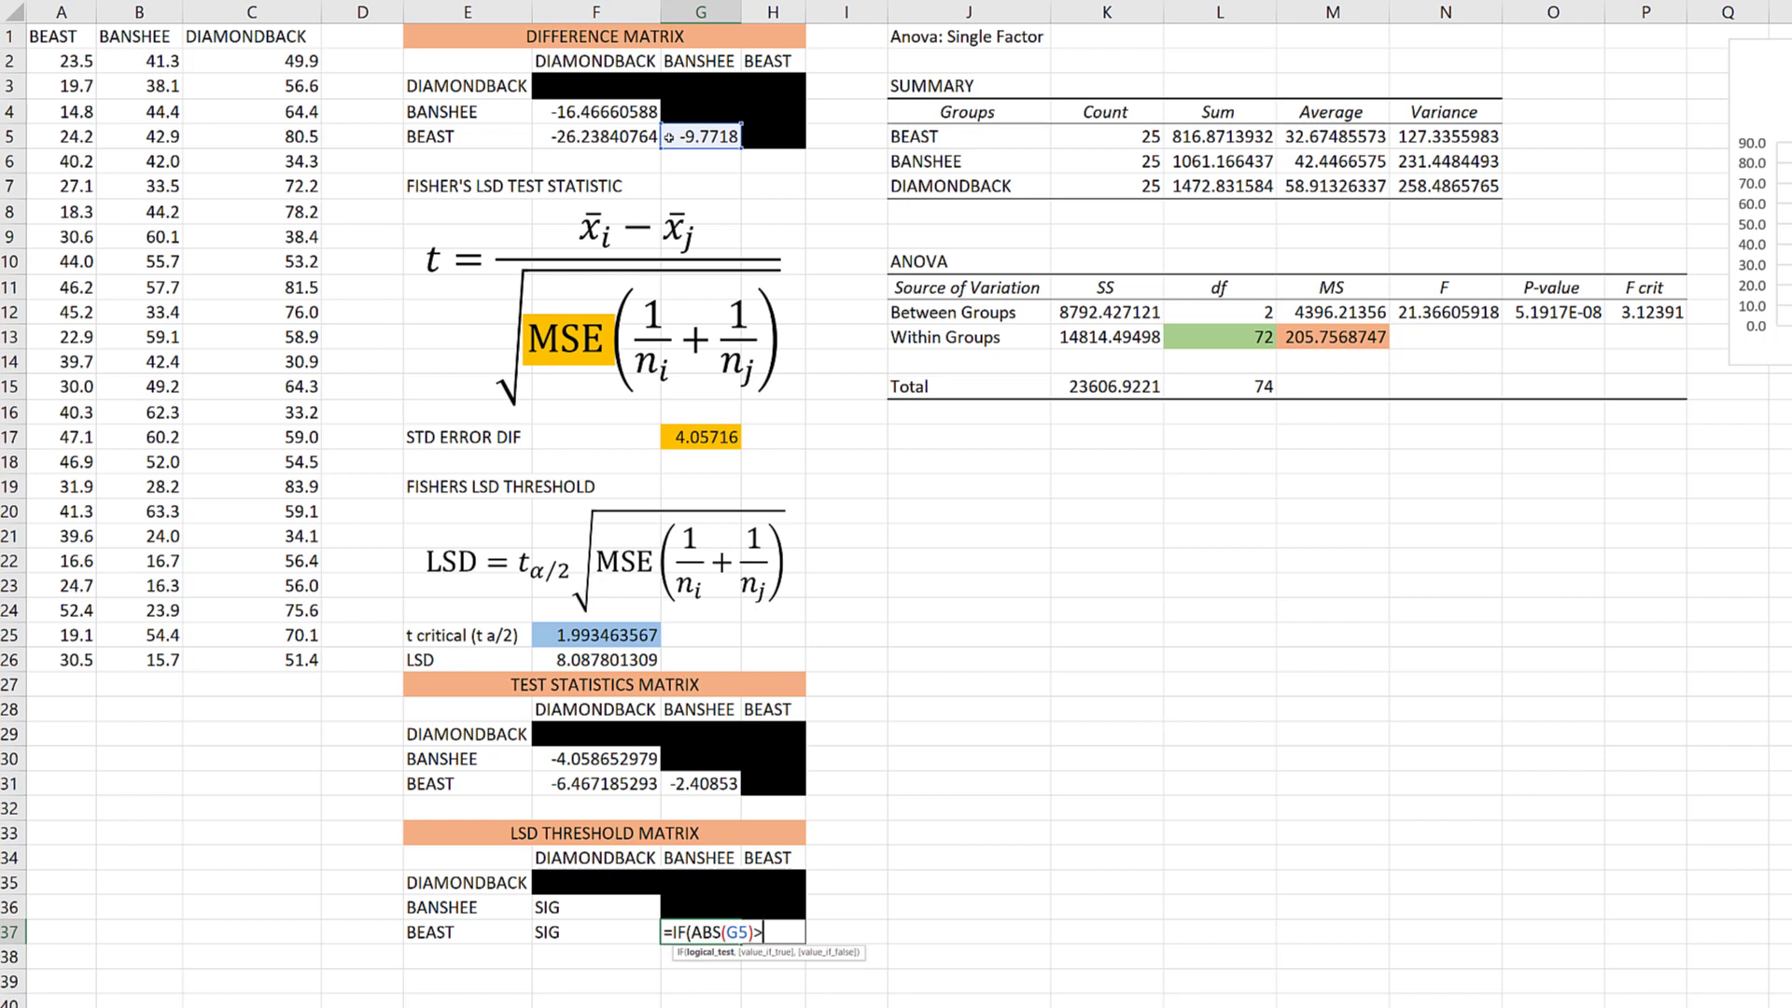
pyautogui.write('=')
pyautogui.click(562, 660)
pyautogui.write(',')
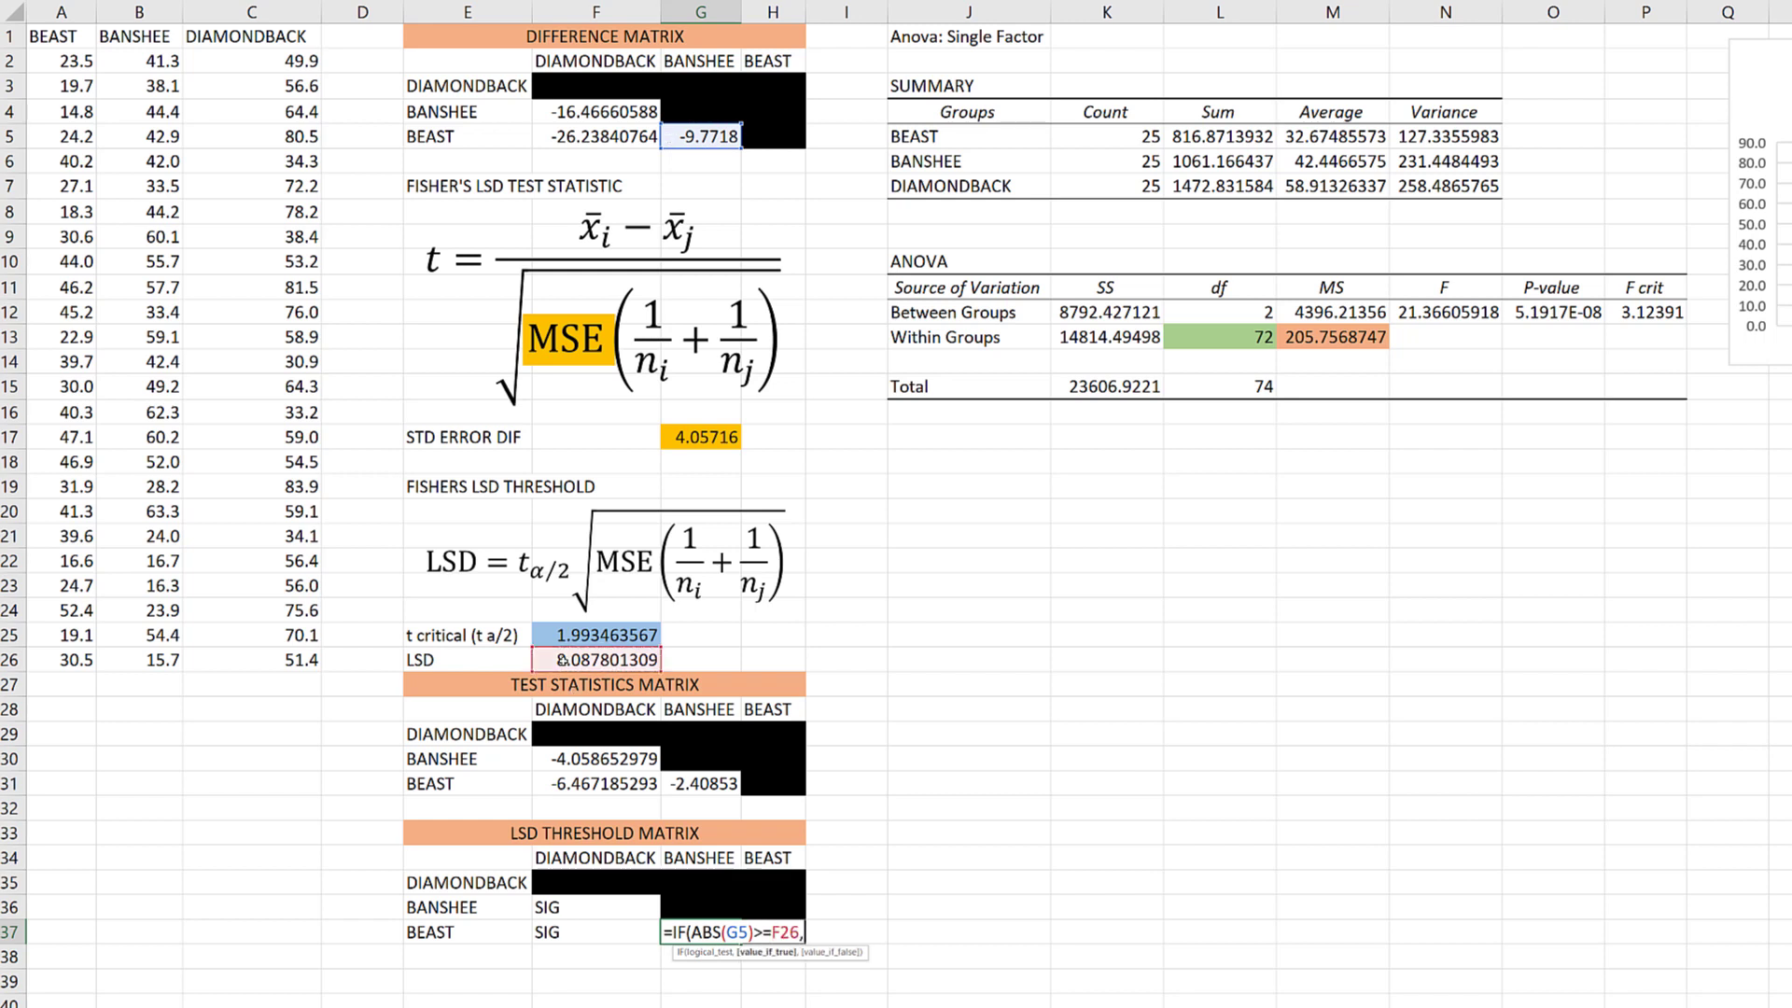
pyautogui.write('"SIG","NOTSIG')
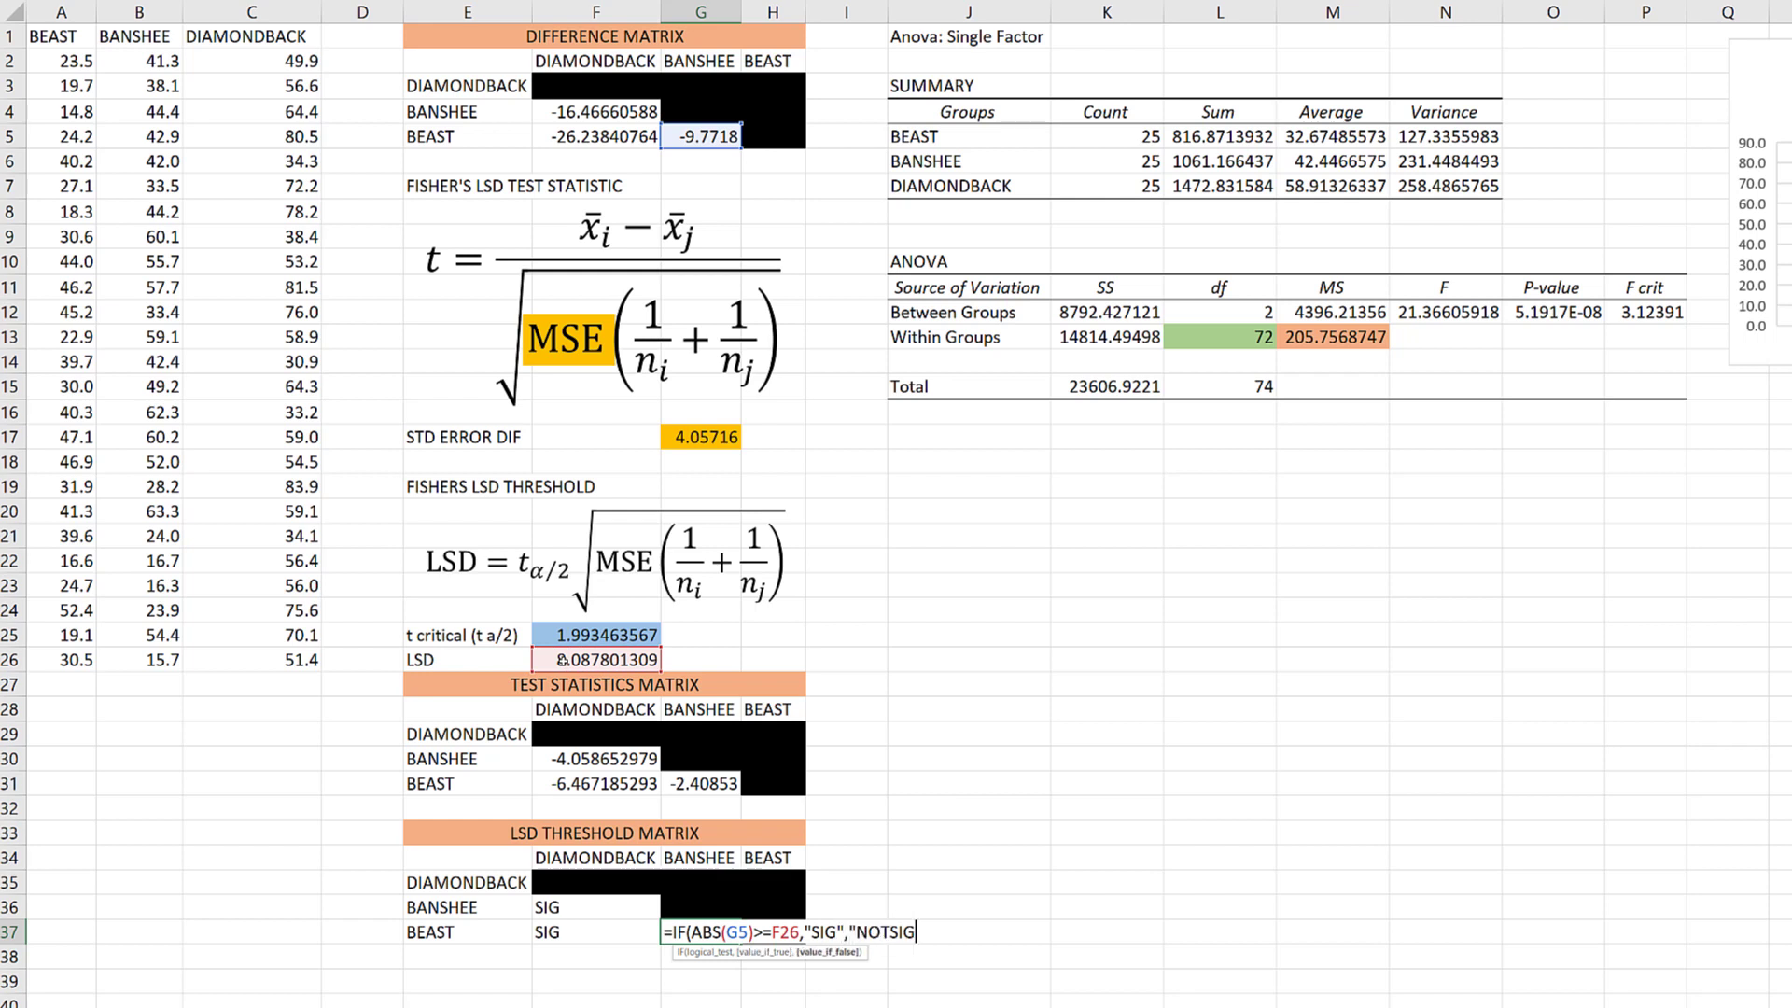
pyautogui.write('")')
pyautogui.press('Return')
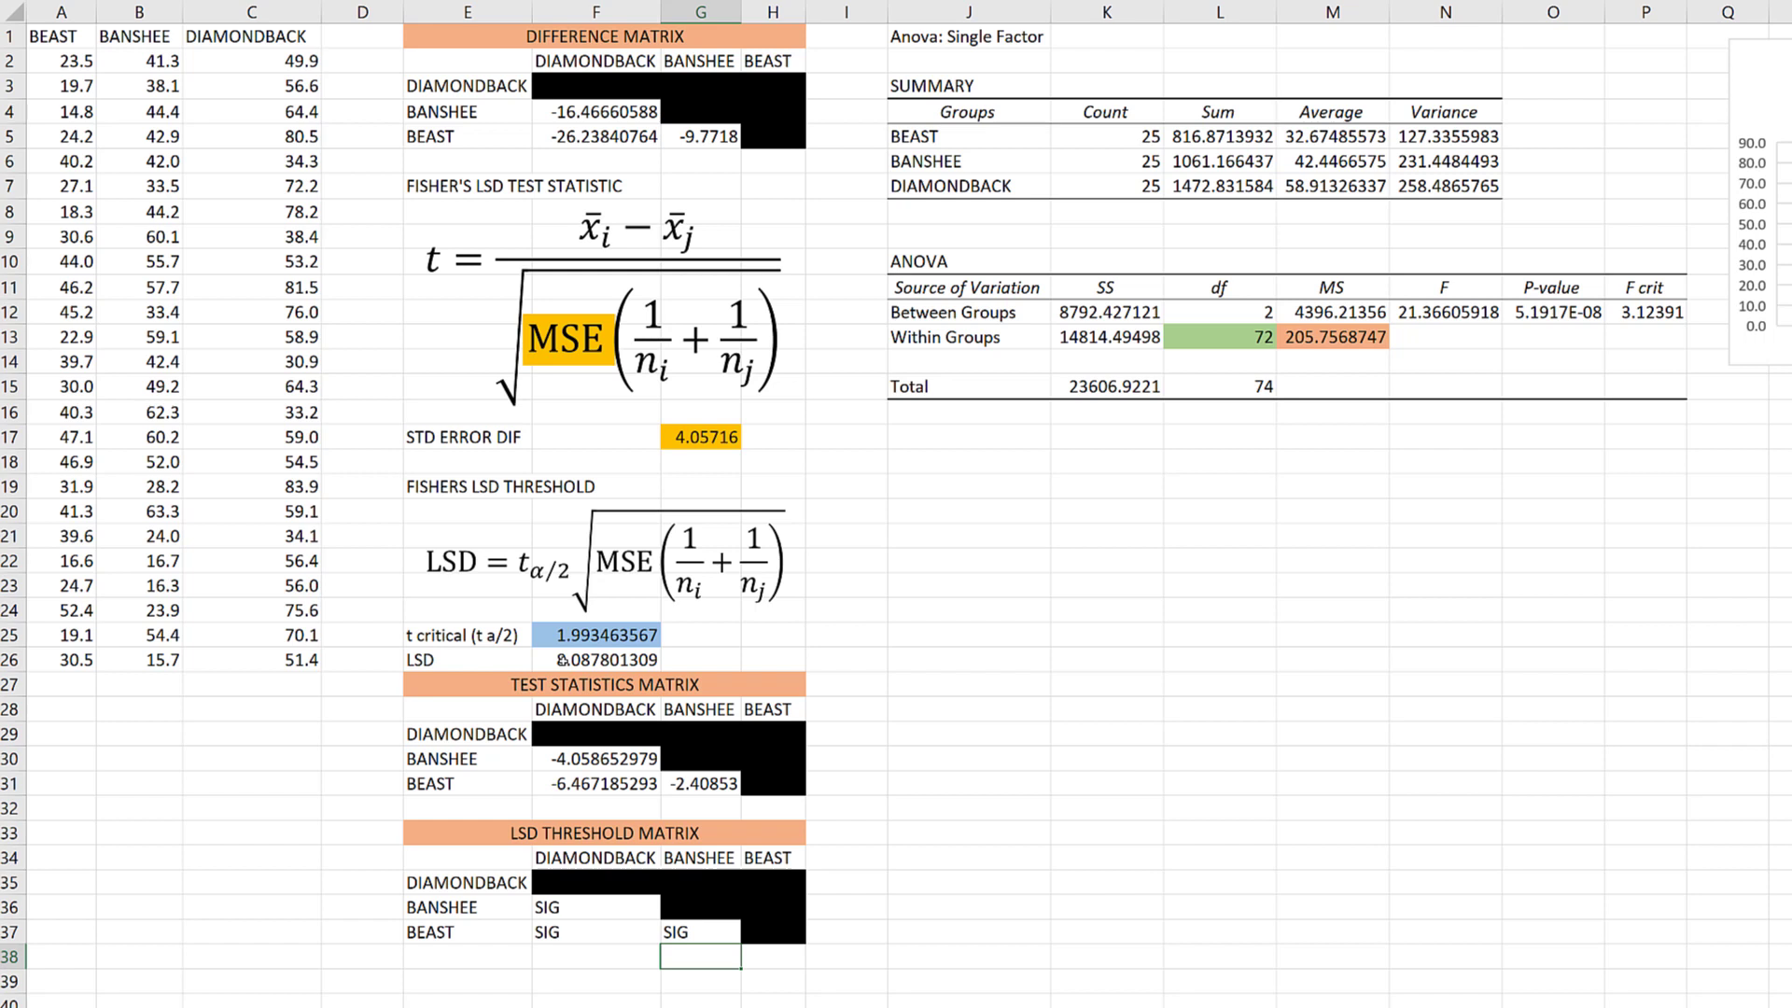
pyautogui.click(574, 915)
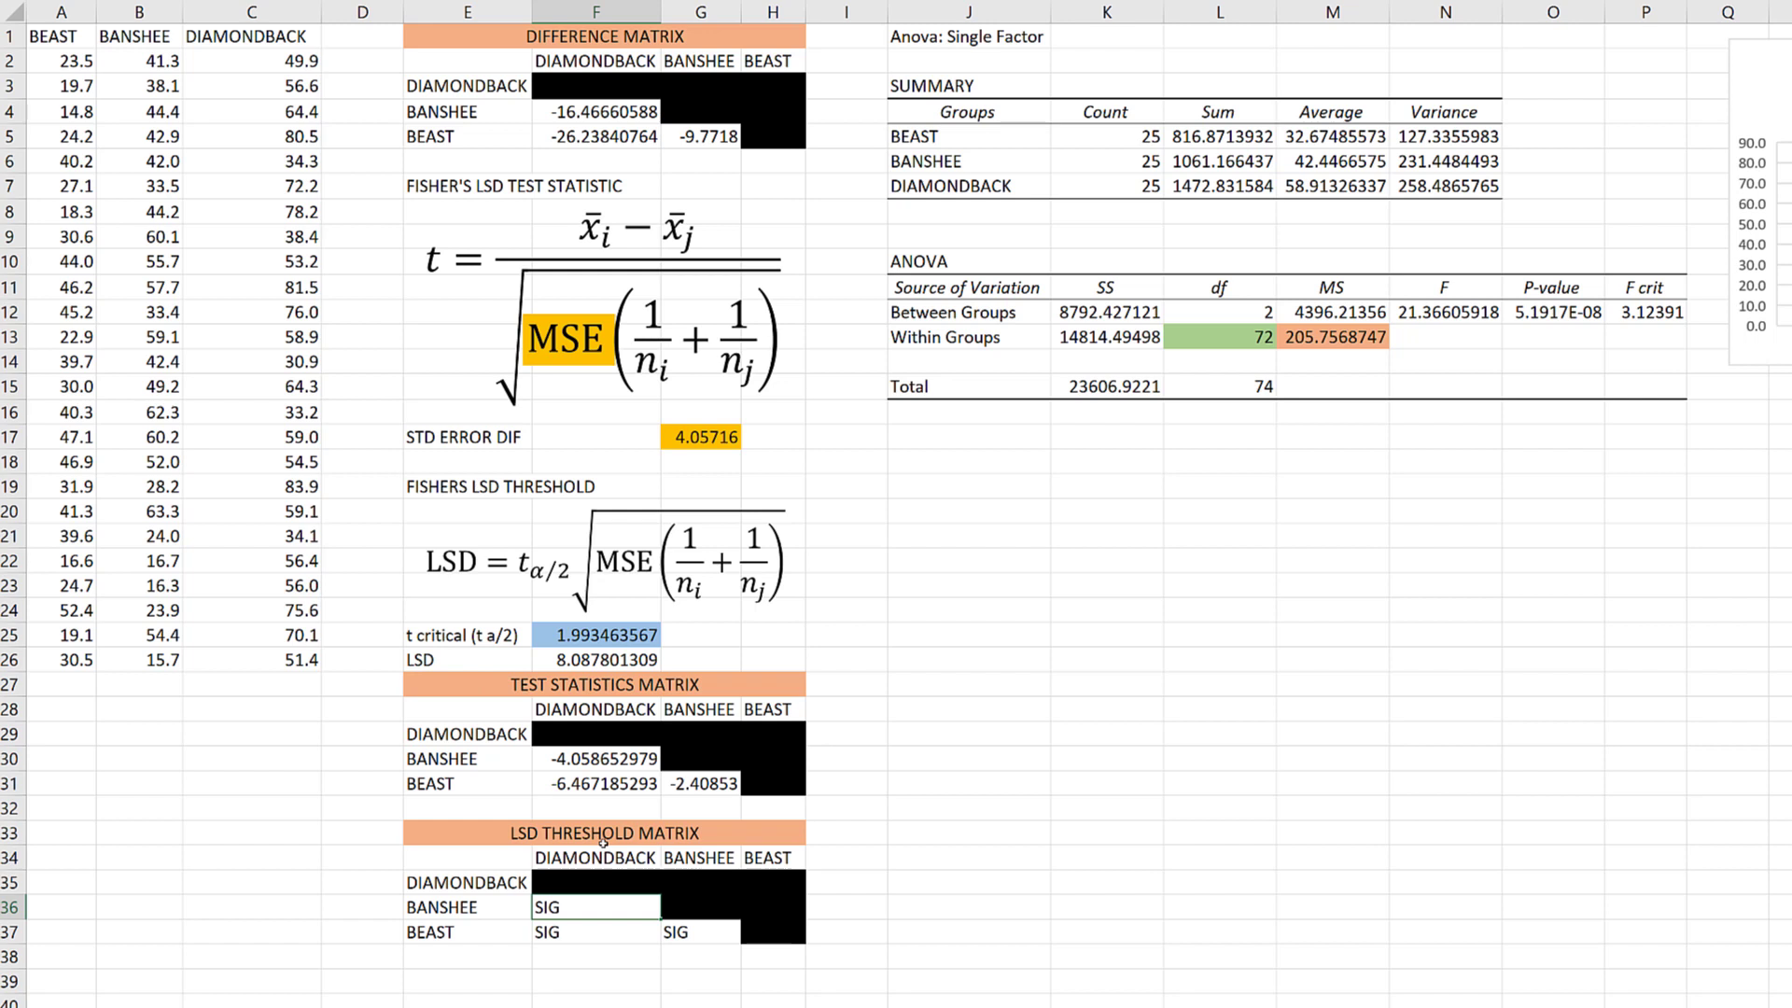
pyautogui.click(576, 929)
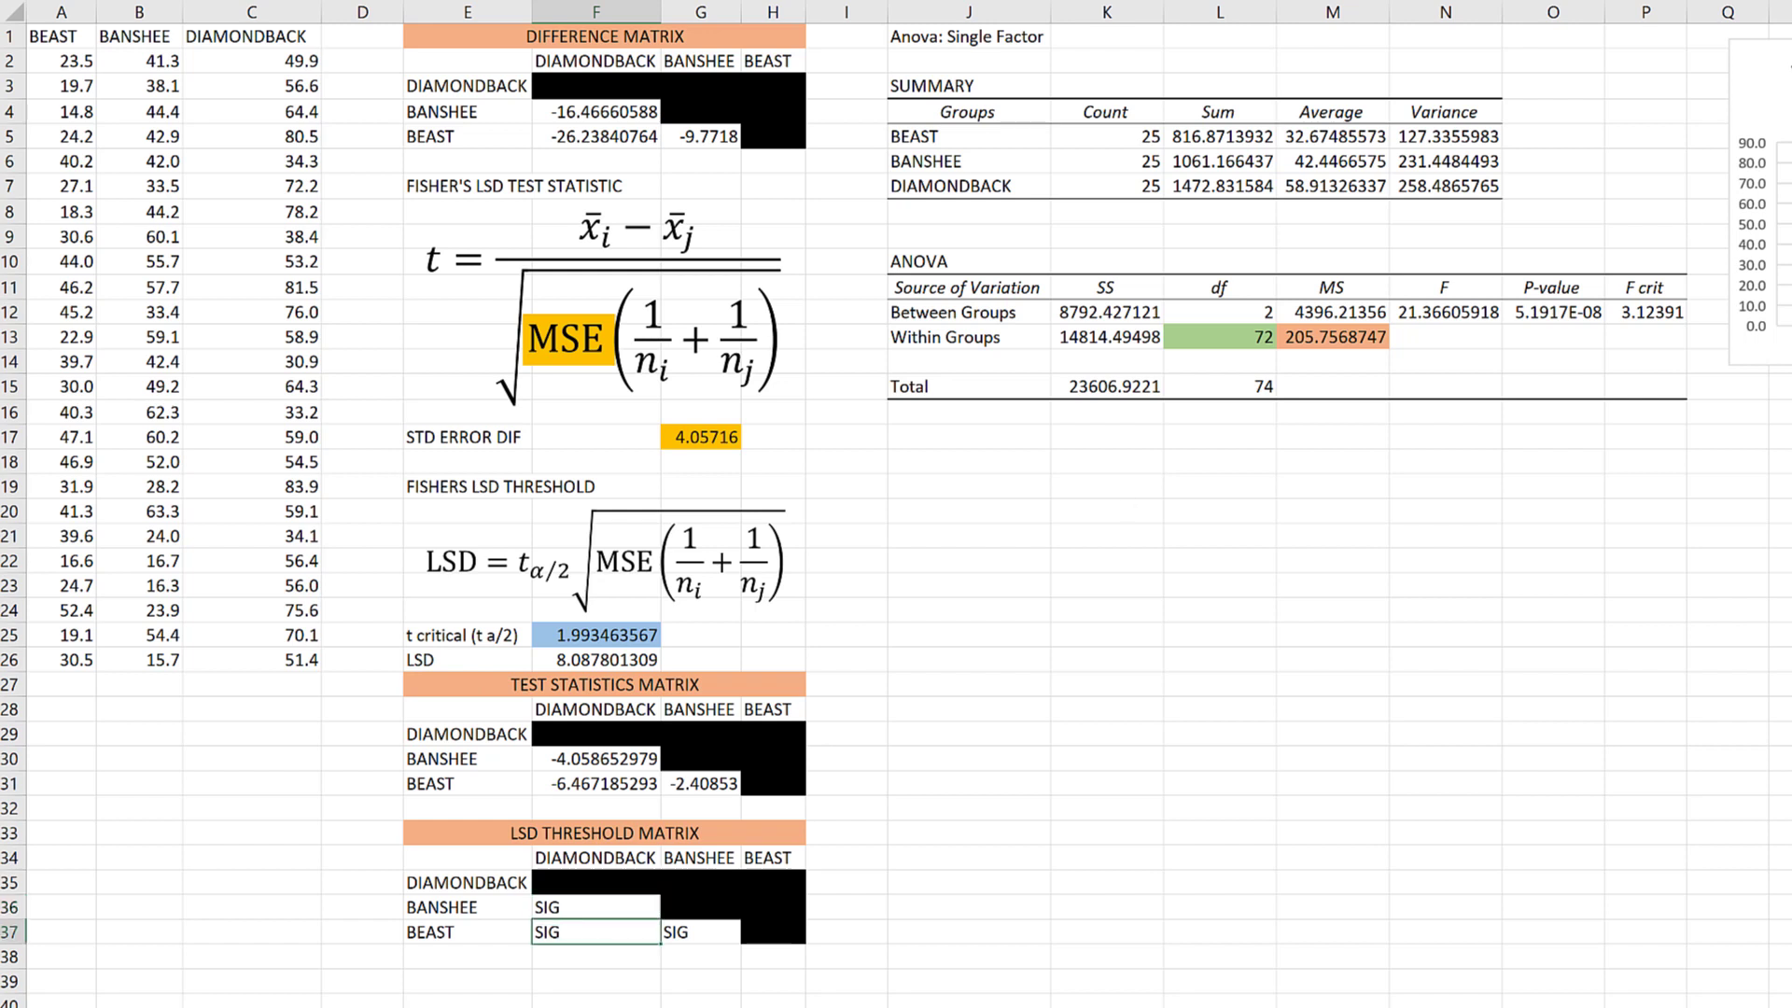
# - Move the wait-time box-and-whisker chart beneath the ANOVA table and stretch it much larger
pyautogui.moveTo(1714, 221); pyautogui.dragTo(954, 449)
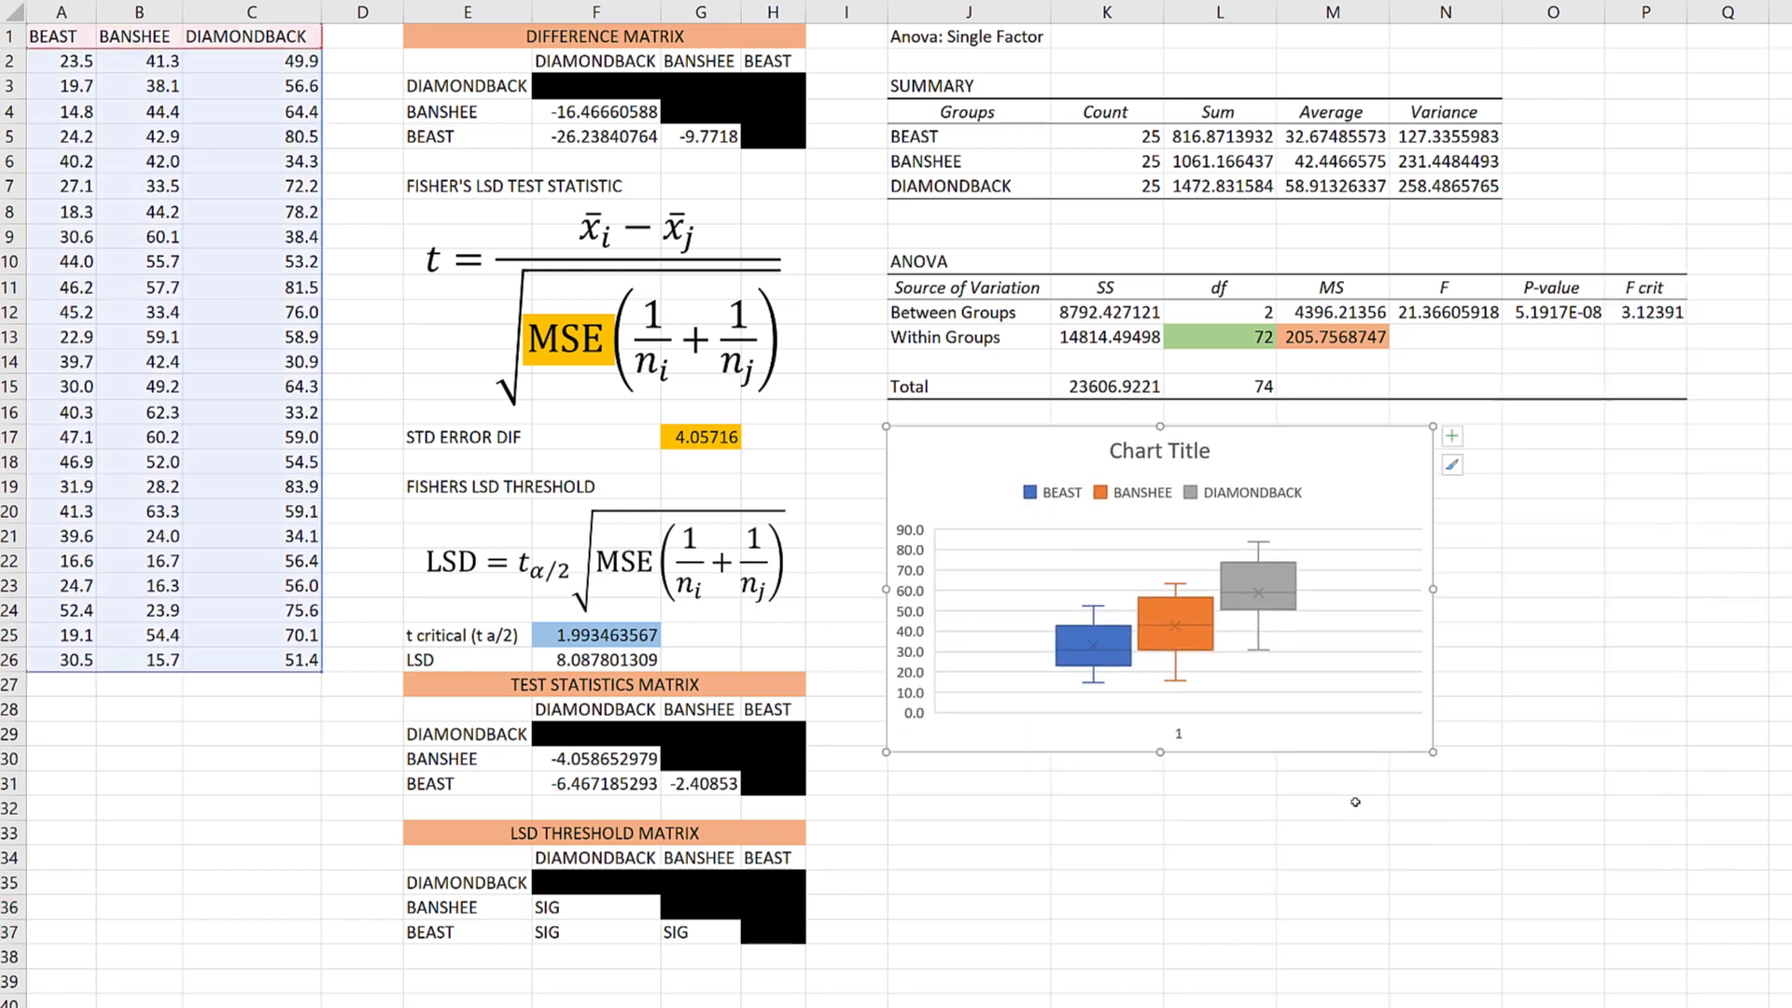
pyautogui.moveTo(1433, 751); pyautogui.dragTo(1685, 939)
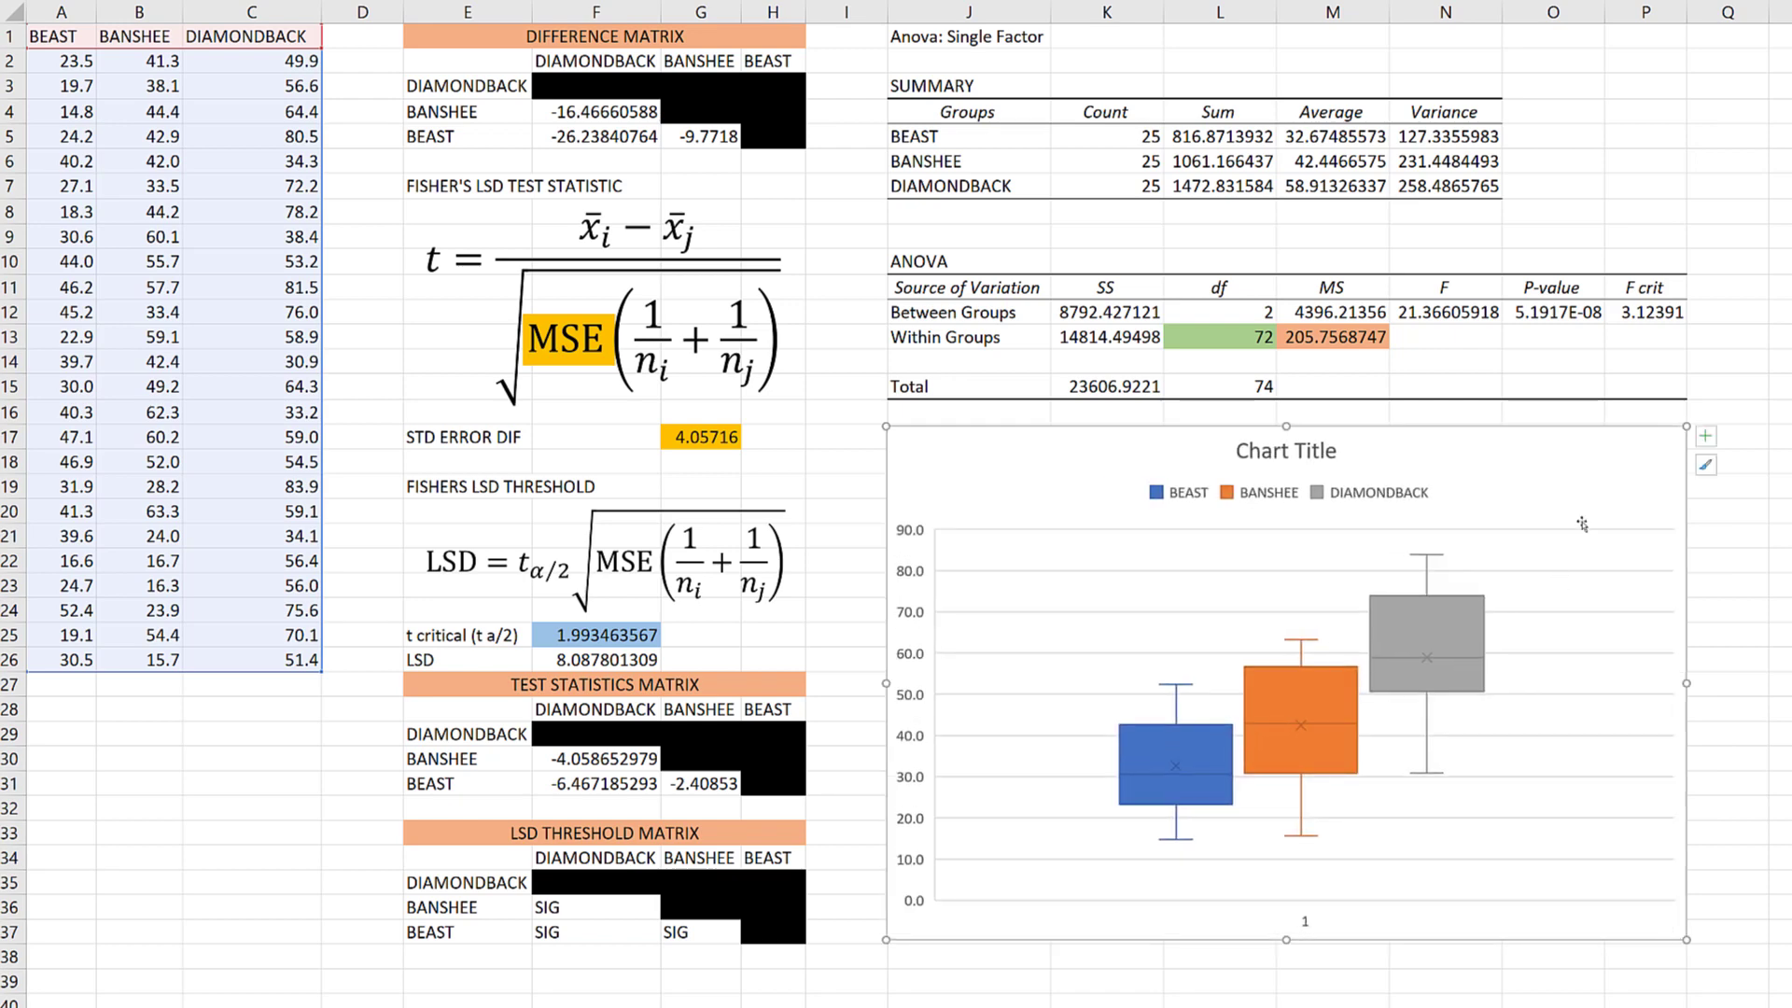